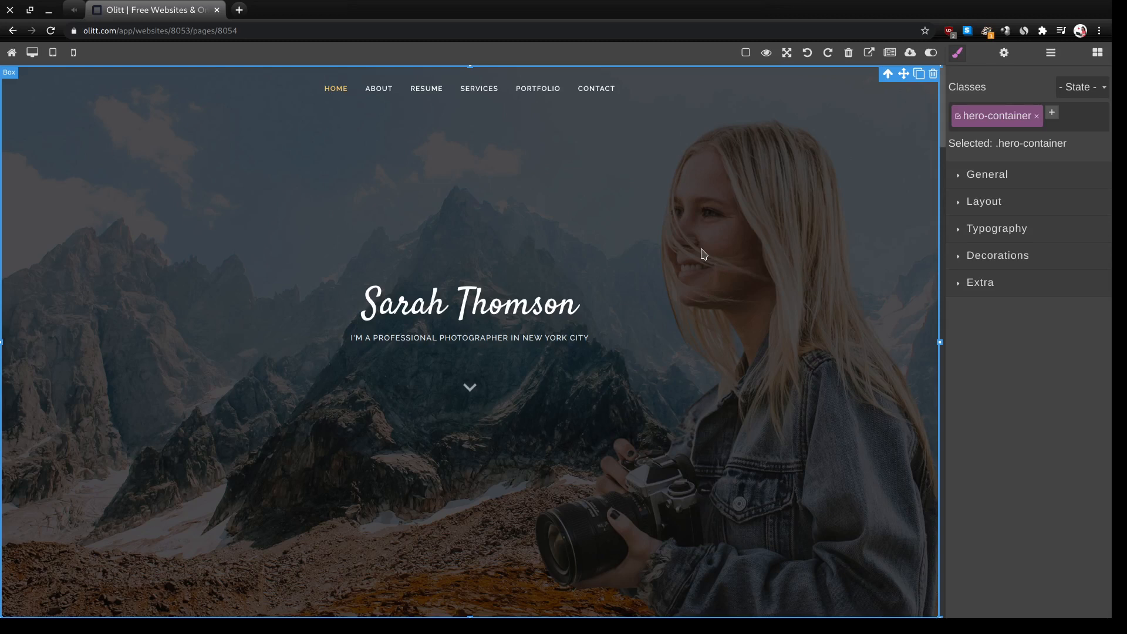
# - Replace the name in the hero banner's main heading with "Thee Freelance Animal Photographer"
pyautogui.doubleClick(433, 305)
pyautogui.tripleClick(432, 301)
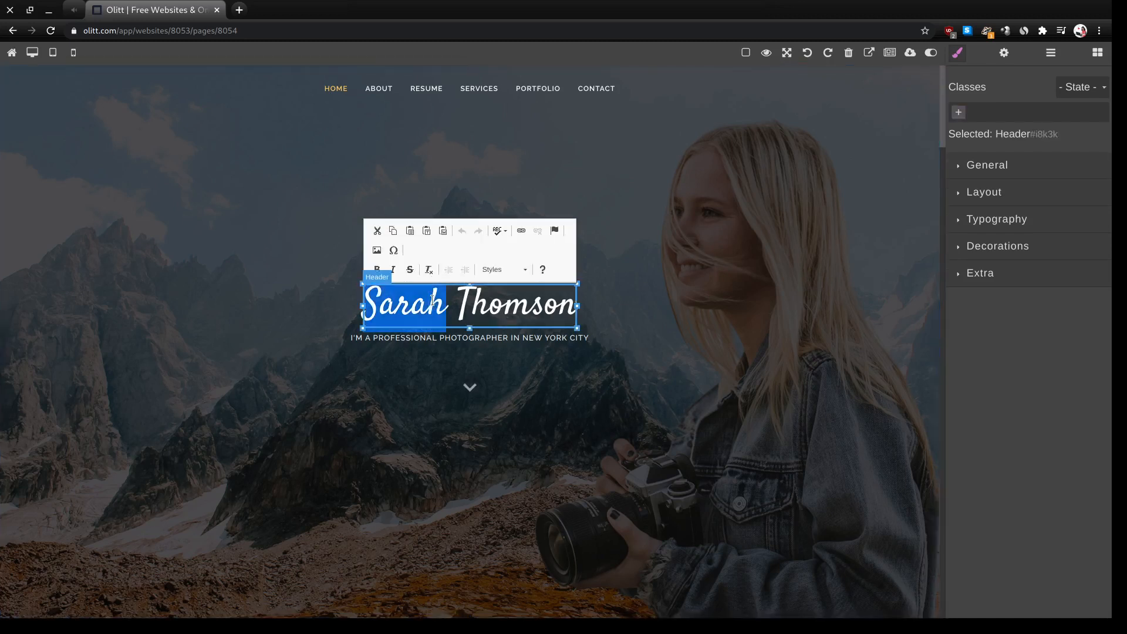
pyautogui.press('BackSpace')
pyautogui.write('Th')
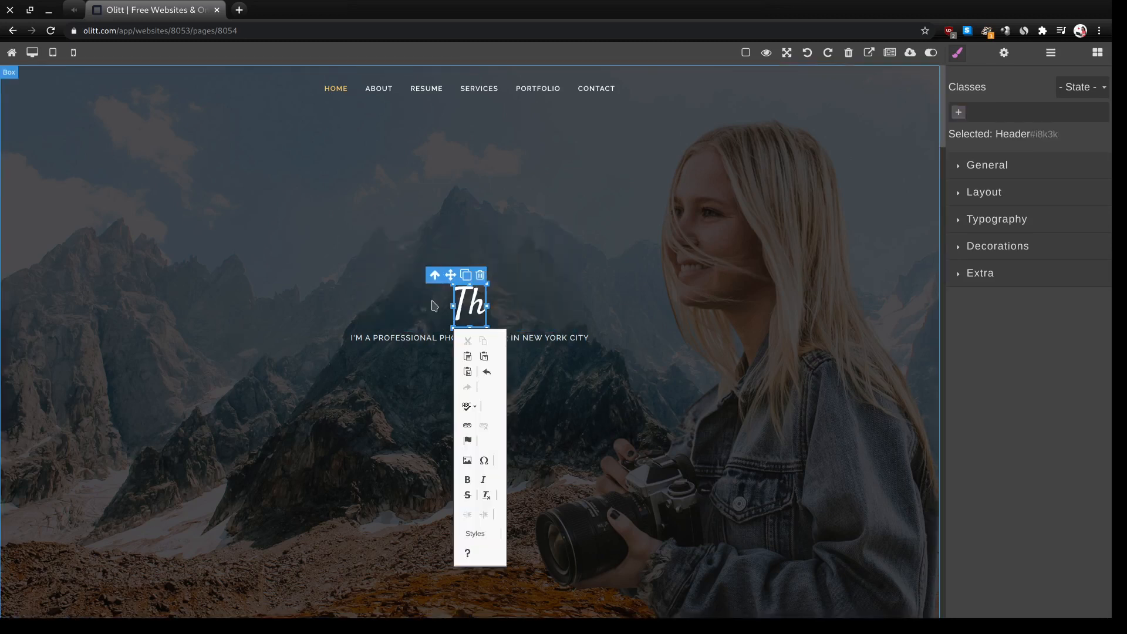
pyautogui.write('ee Free')
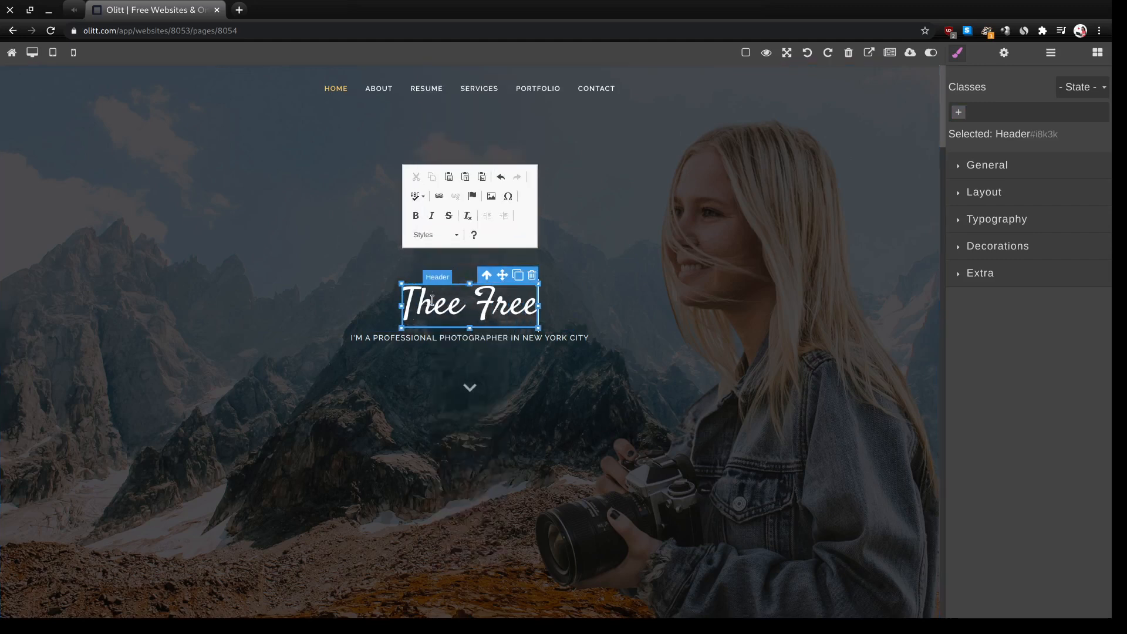
pyautogui.write('lance Ani')
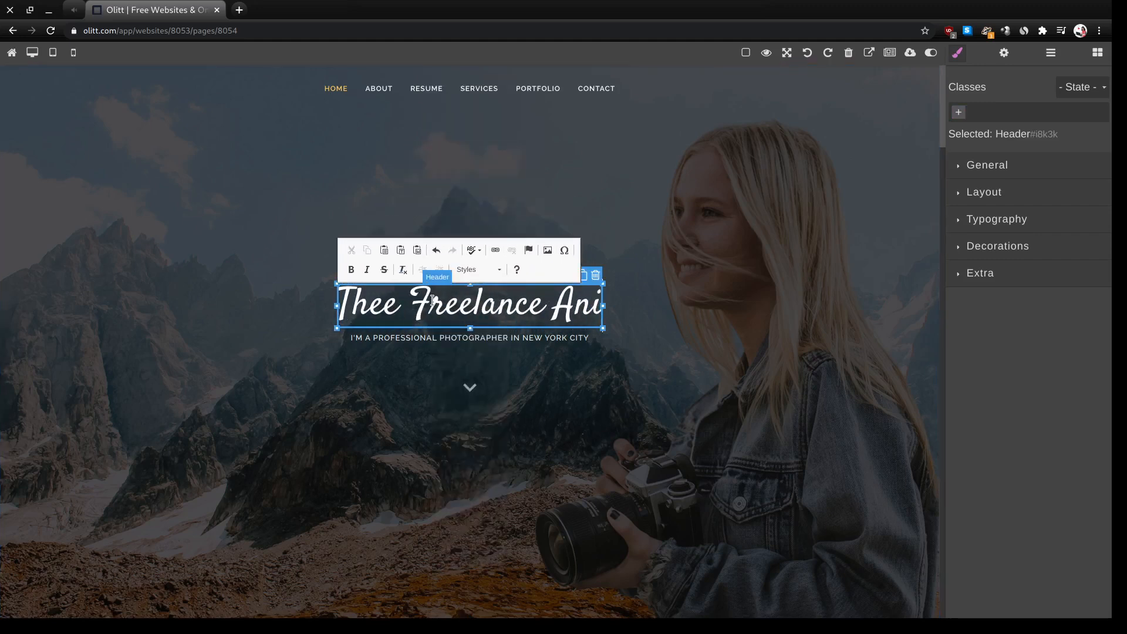
pyautogui.write('mal Pho')
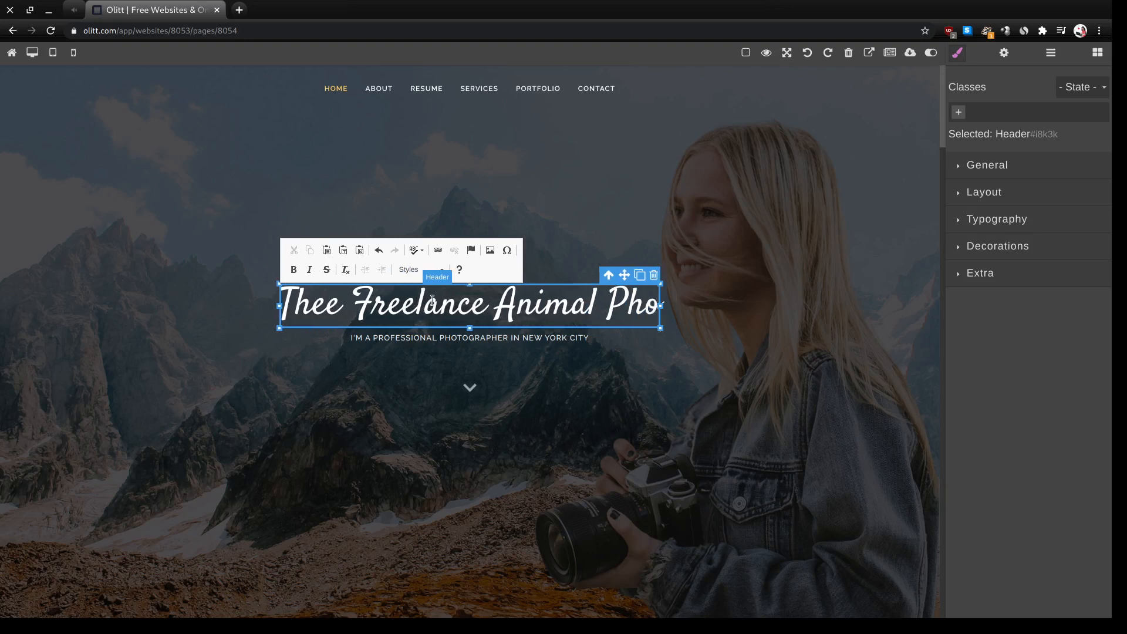
pyautogui.write('tographer')
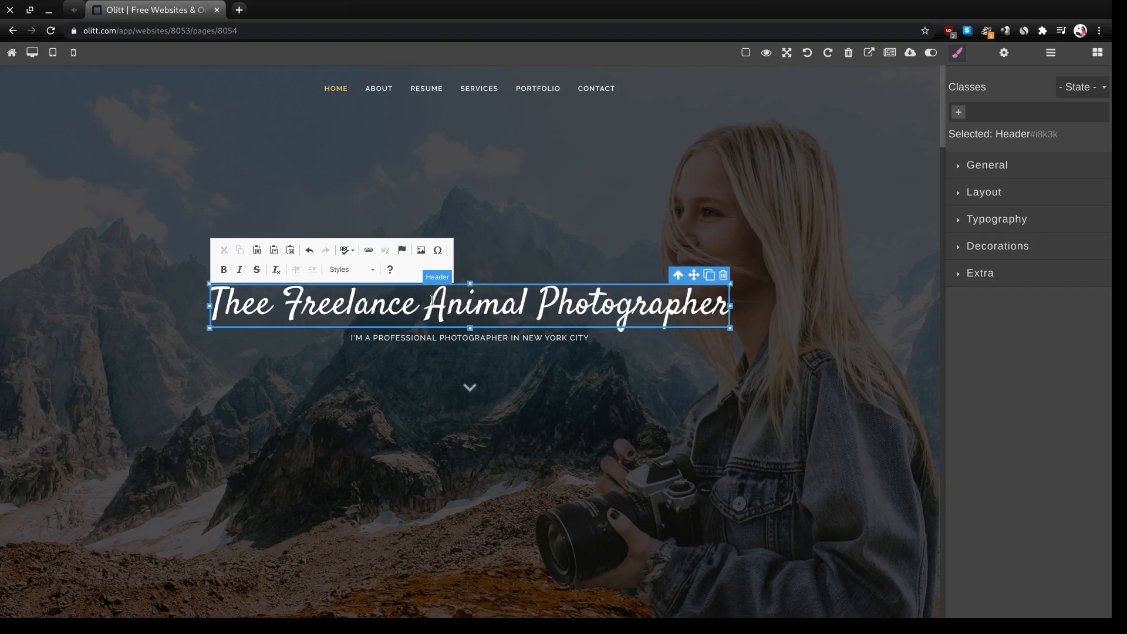
pyautogui.click(383, 348)
pyautogui.click(378, 337)
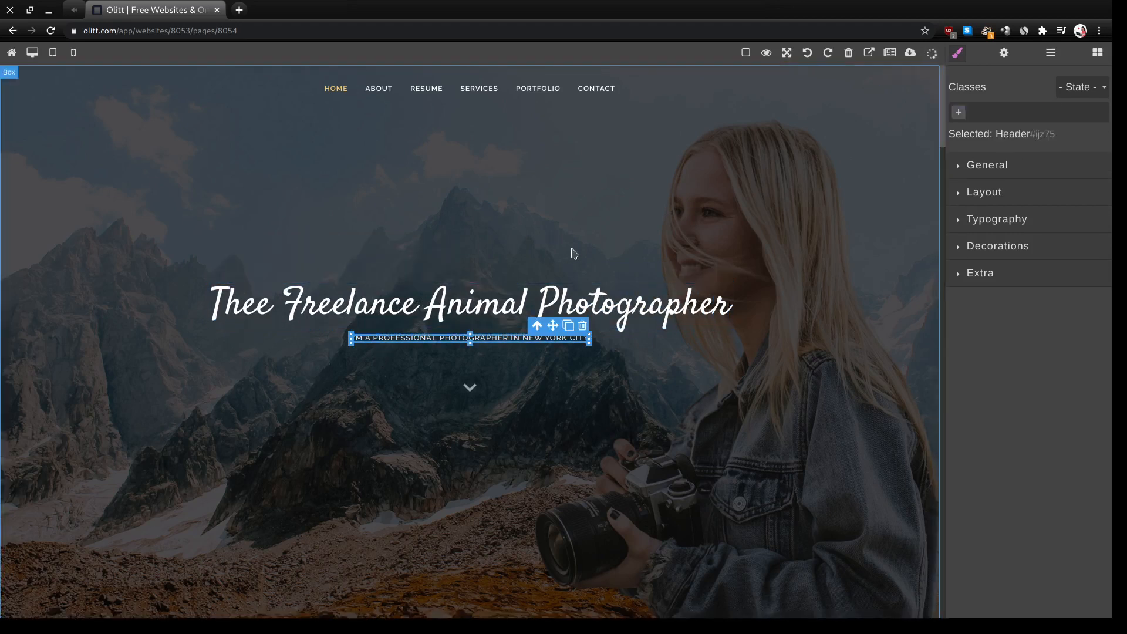
pyautogui.click(683, 206)
# - Replace the placeholder paragraph under the About Me heading with "Learn more about me"
pyautogui.scroll(-1, 682, 205)
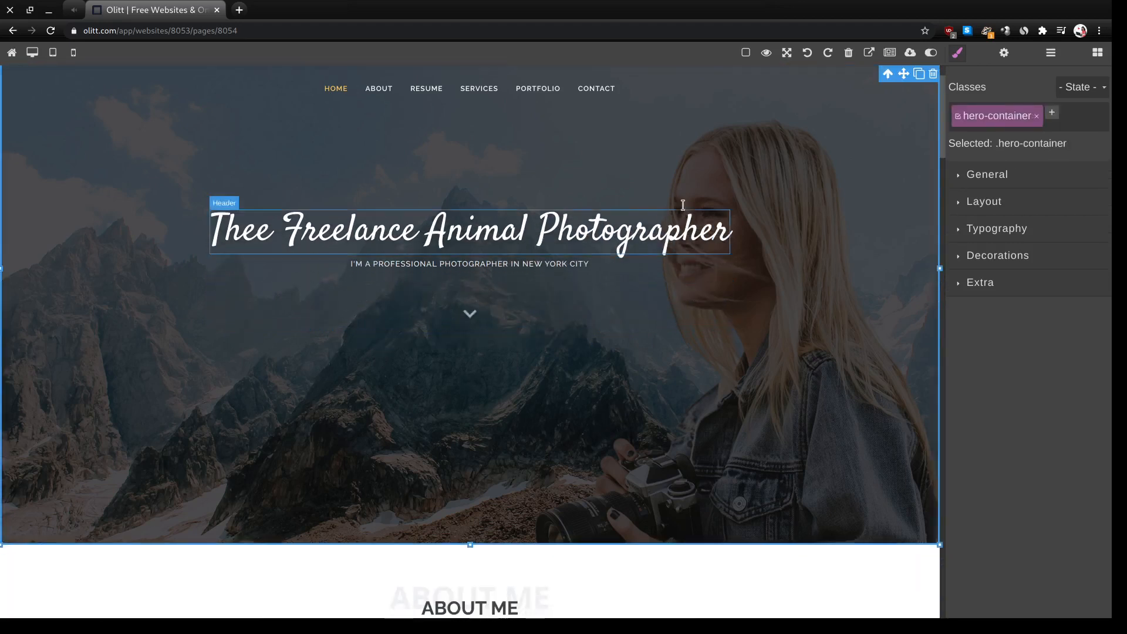
pyautogui.scroll(-6, 683, 205)
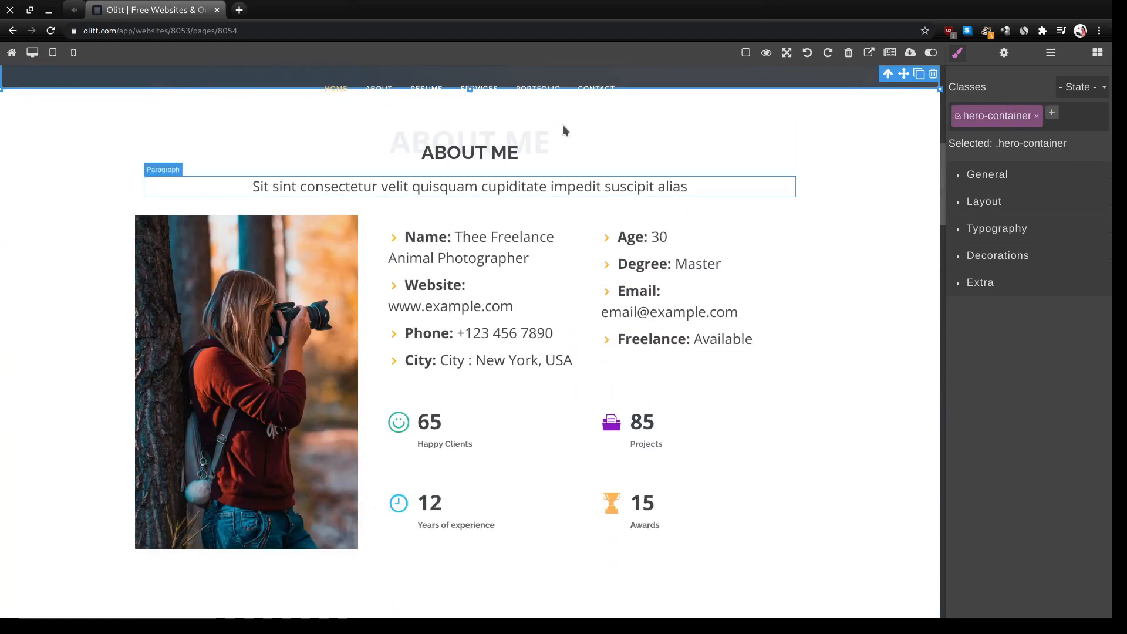
pyautogui.click(93, 359)
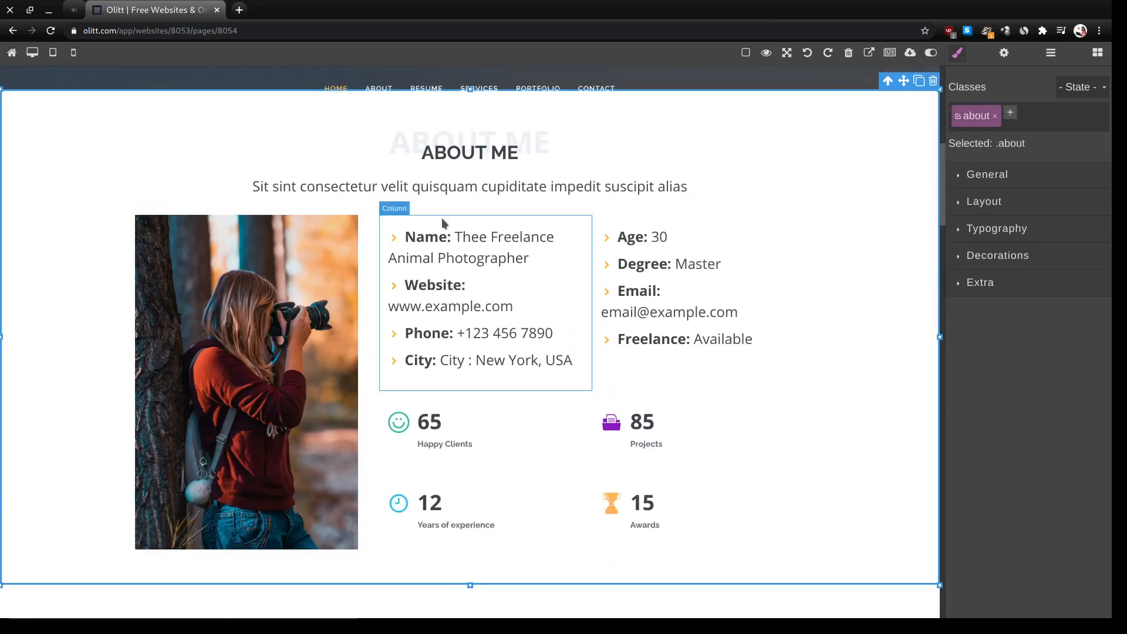
pyautogui.doubleClick(512, 185)
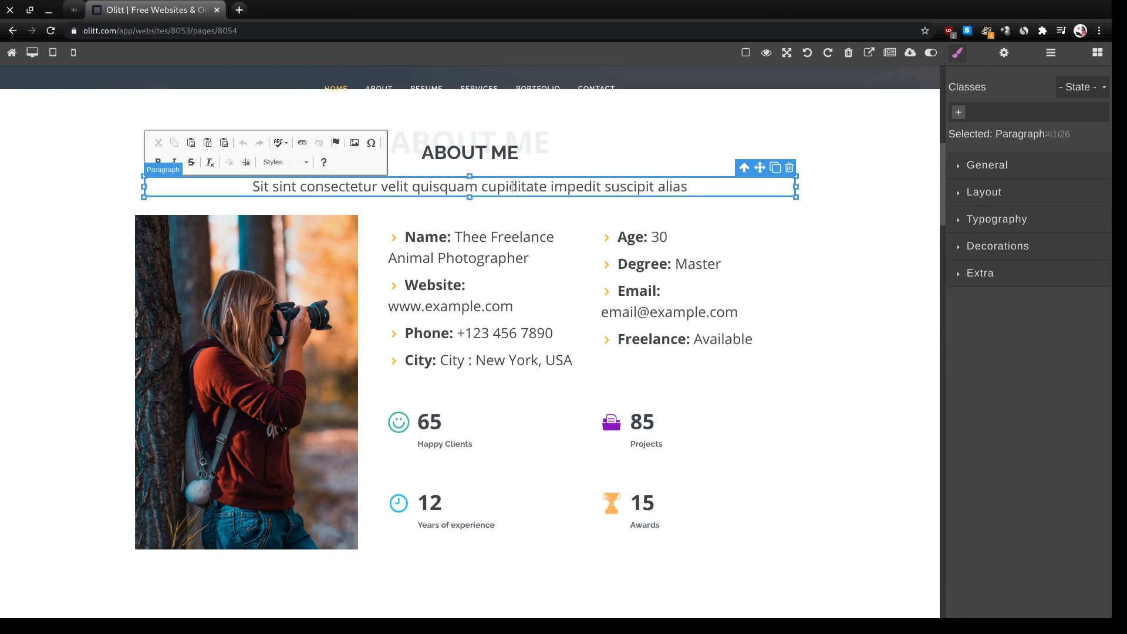
pyautogui.tripleClick(511, 185)
pyautogui.write('Learn')
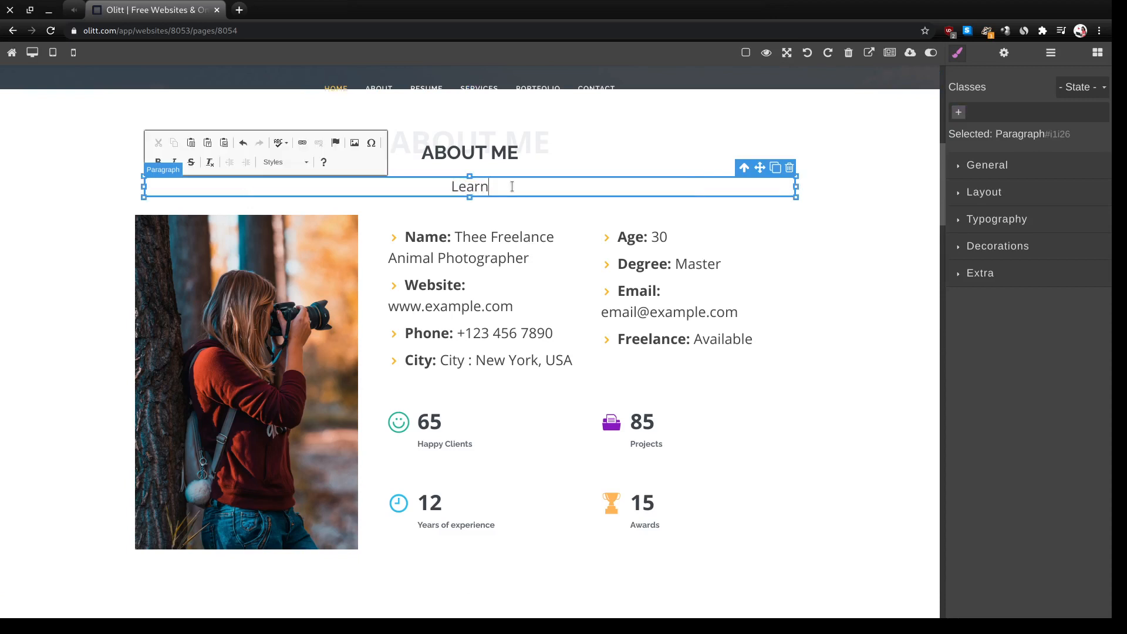
pyautogui.write(' more about me')
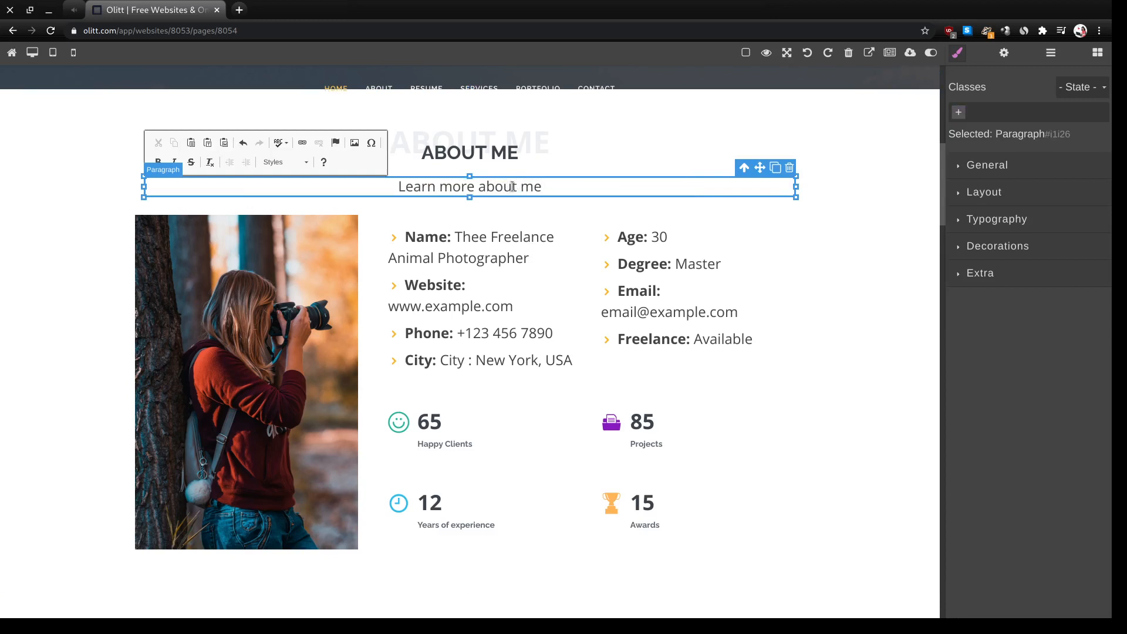
pyautogui.click(791, 338)
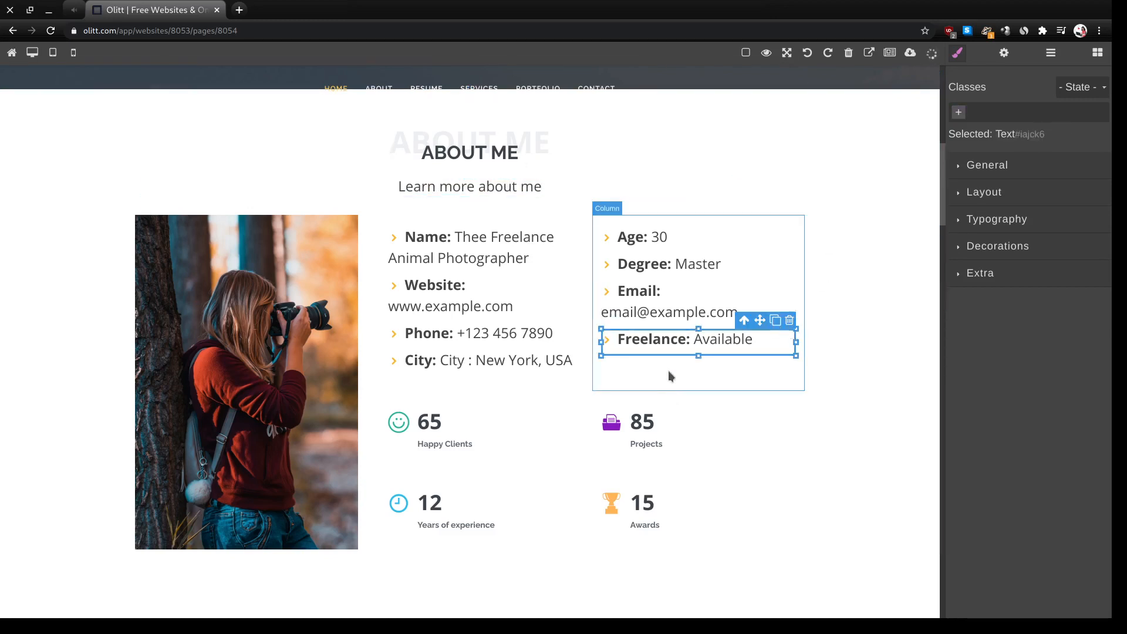
# - Try to move the phone number line below the contact list in the resume summary, and undo the move
pyautogui.scroll(-2, 672, 376)
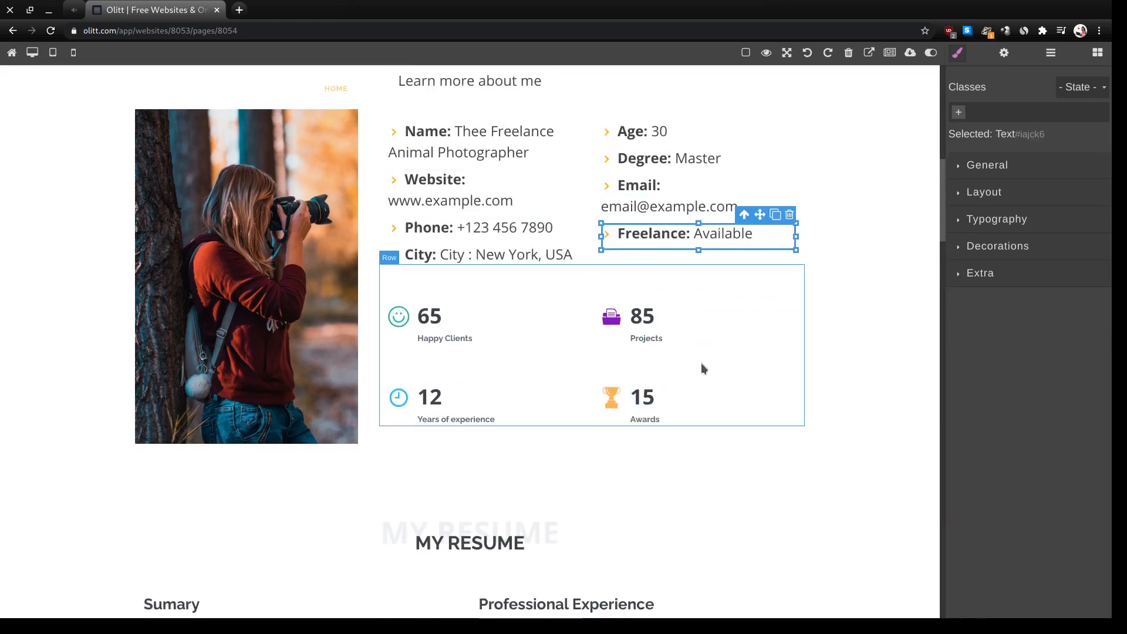
pyautogui.scroll(-7, 702, 363)
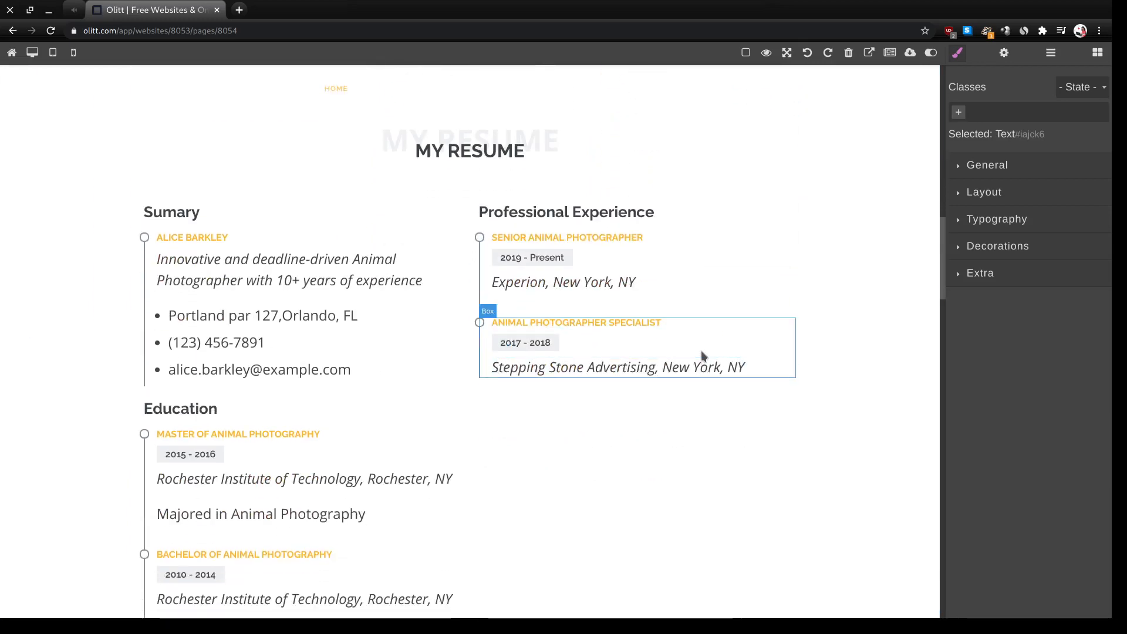
pyautogui.scroll(-2, 701, 350)
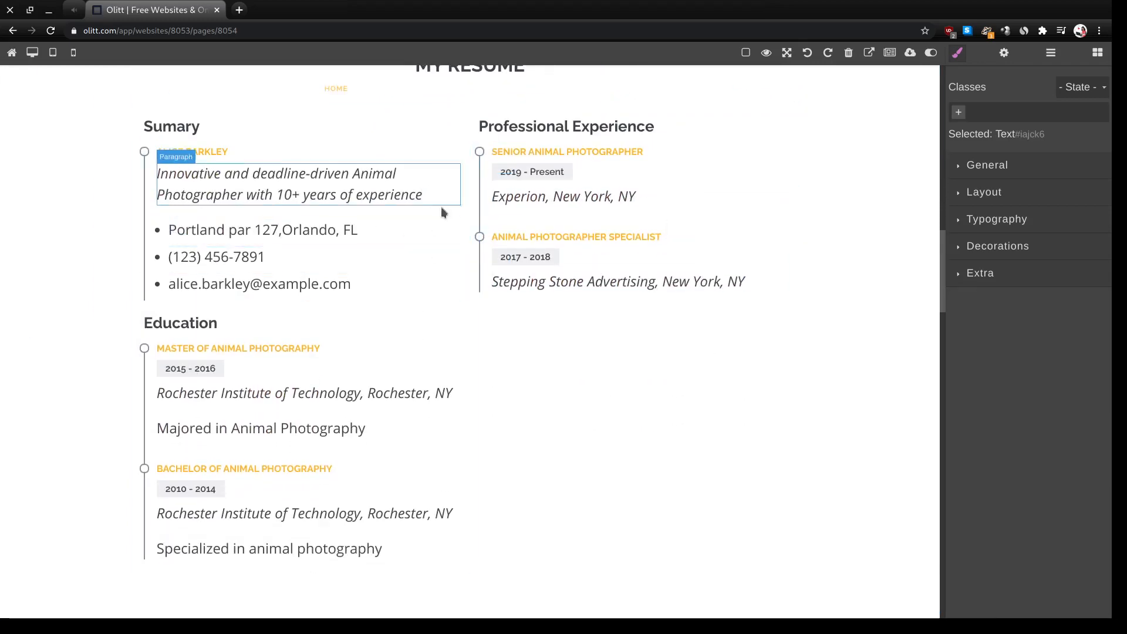
pyautogui.scroll(1, 437, 295)
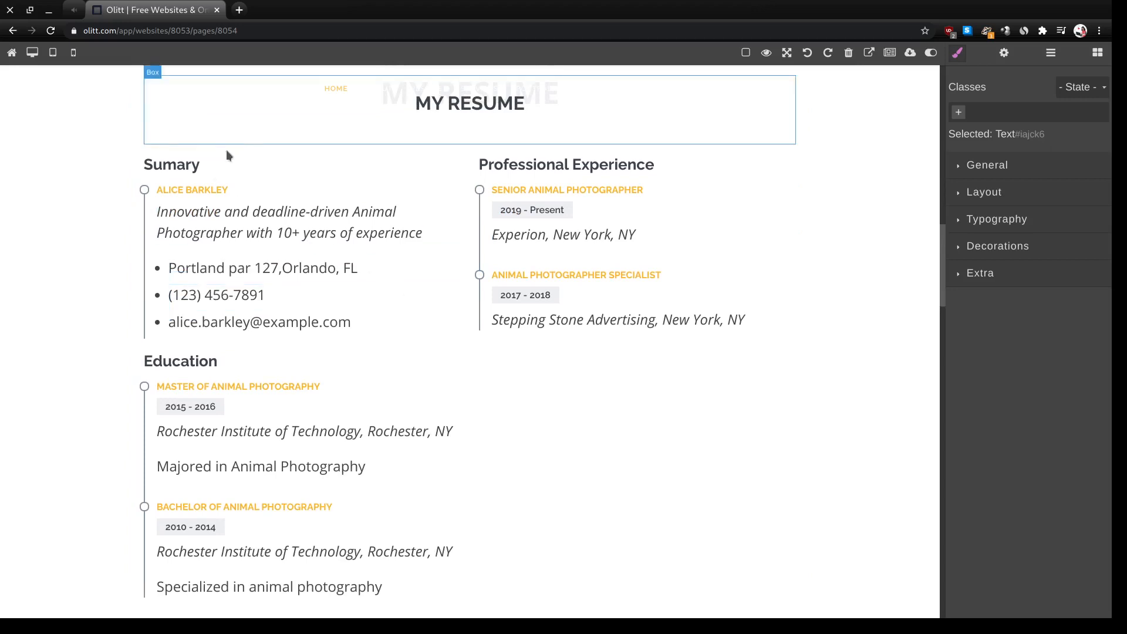
pyautogui.moveTo(246, 308); pyautogui.dragTo(194, 346)
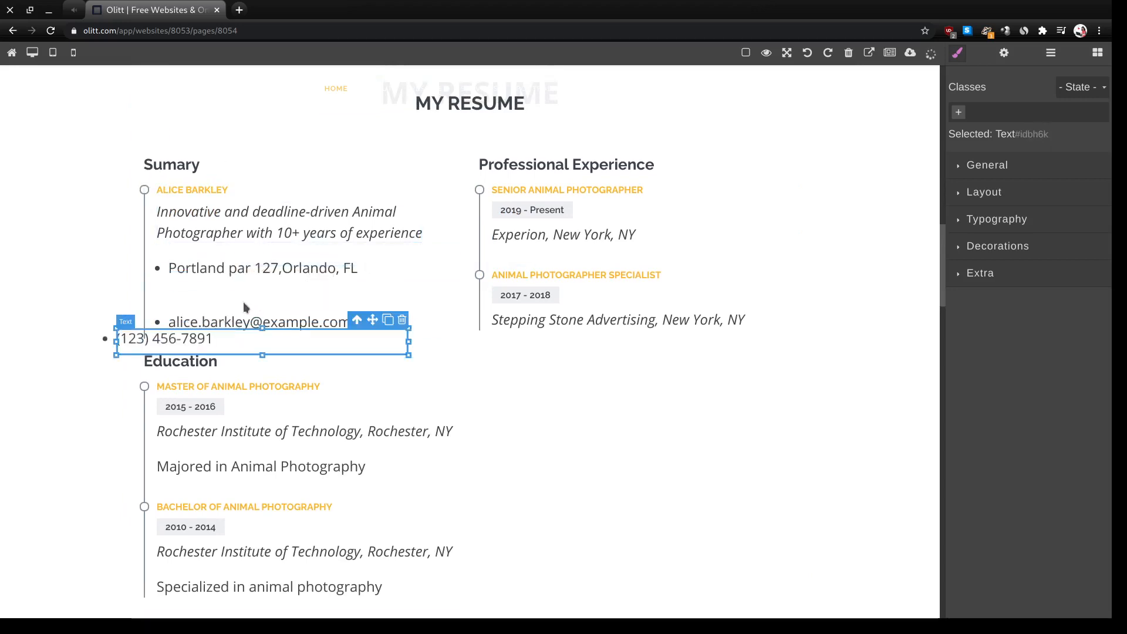
pyautogui.click(808, 53)
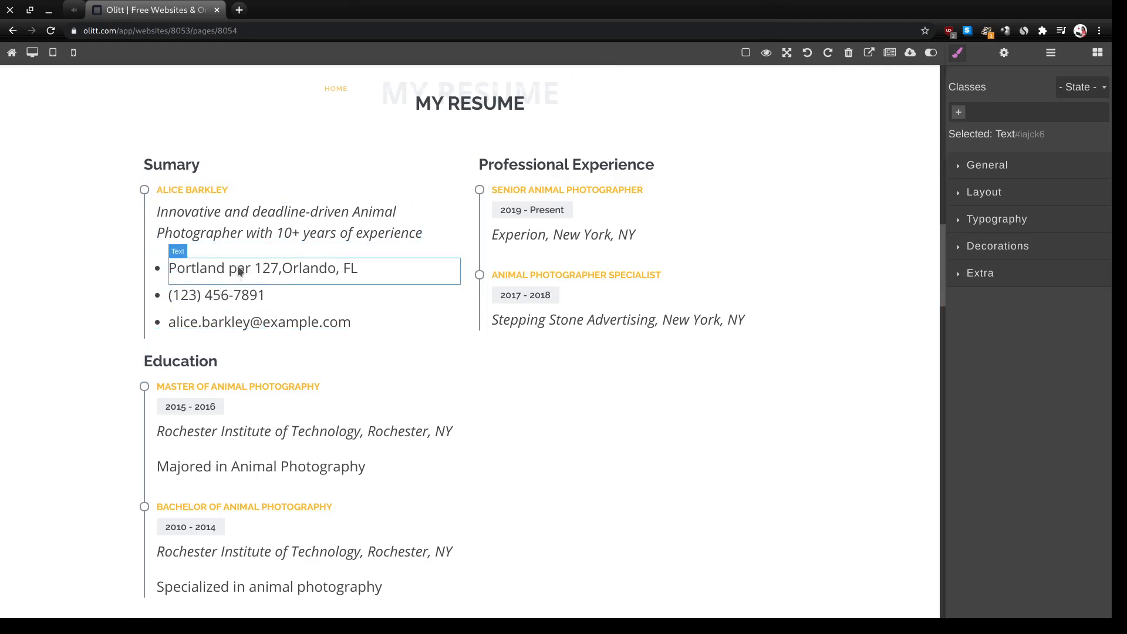
# - Inspect the phone and e-mail lines of the resume summary and the resume section container by selecting each one
pyautogui.click(212, 295)
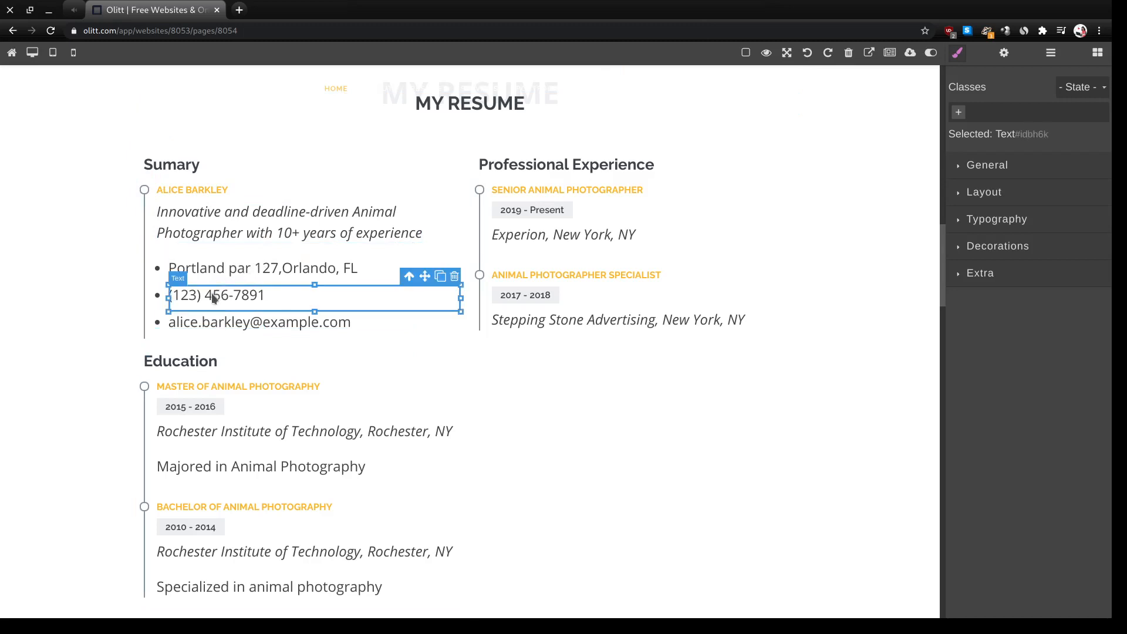
pyautogui.click(226, 328)
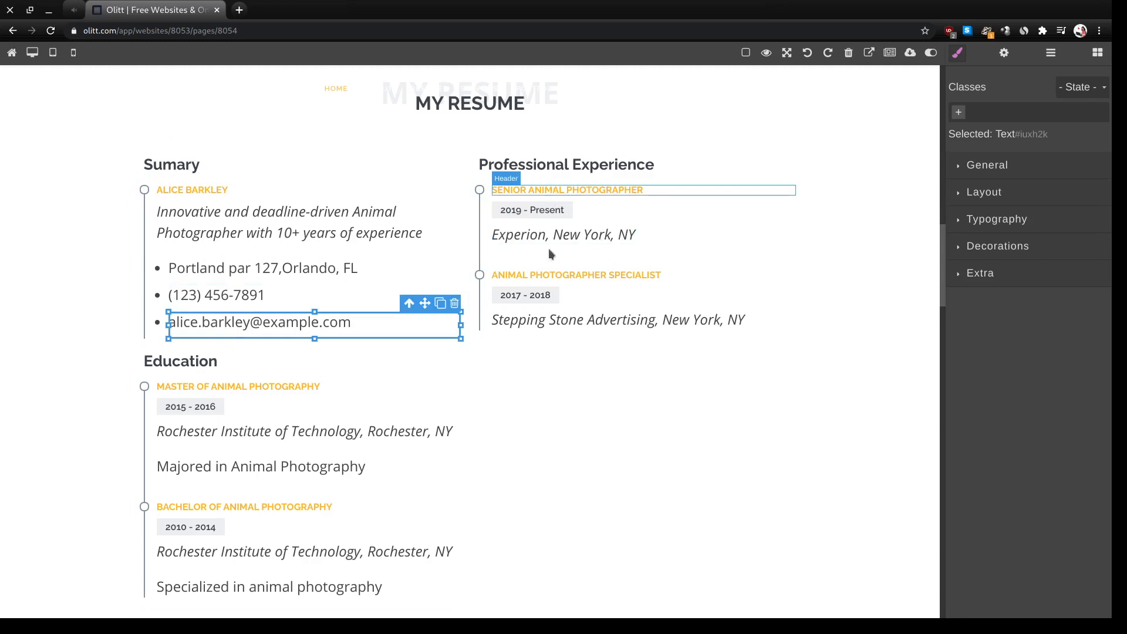
pyautogui.scroll(-2, 510, 393)
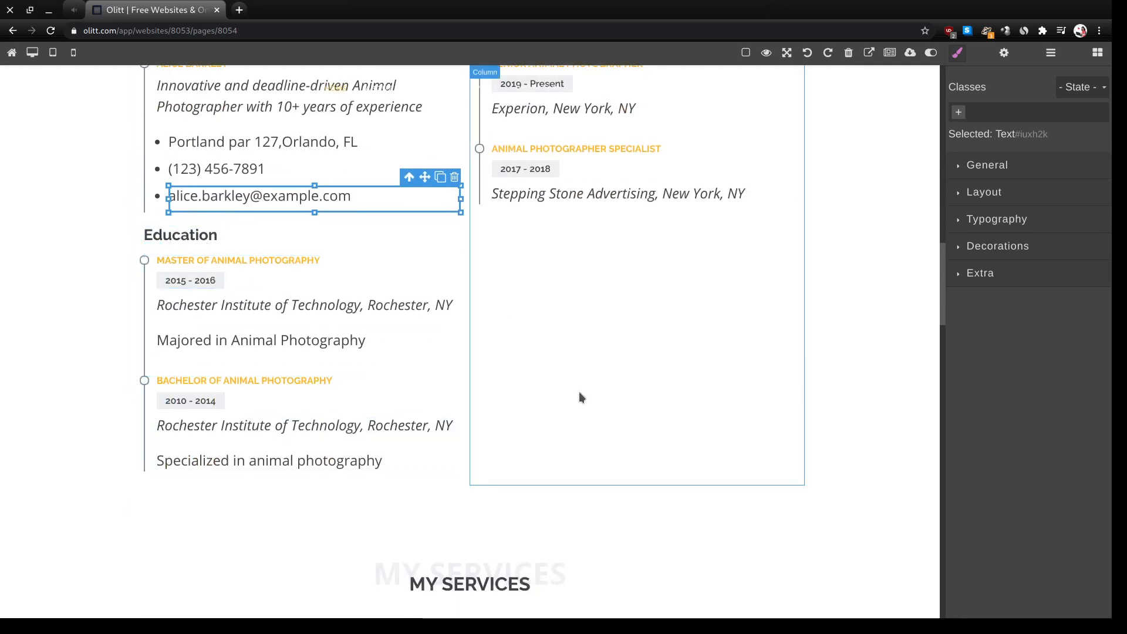
pyautogui.scroll(-1, 581, 398)
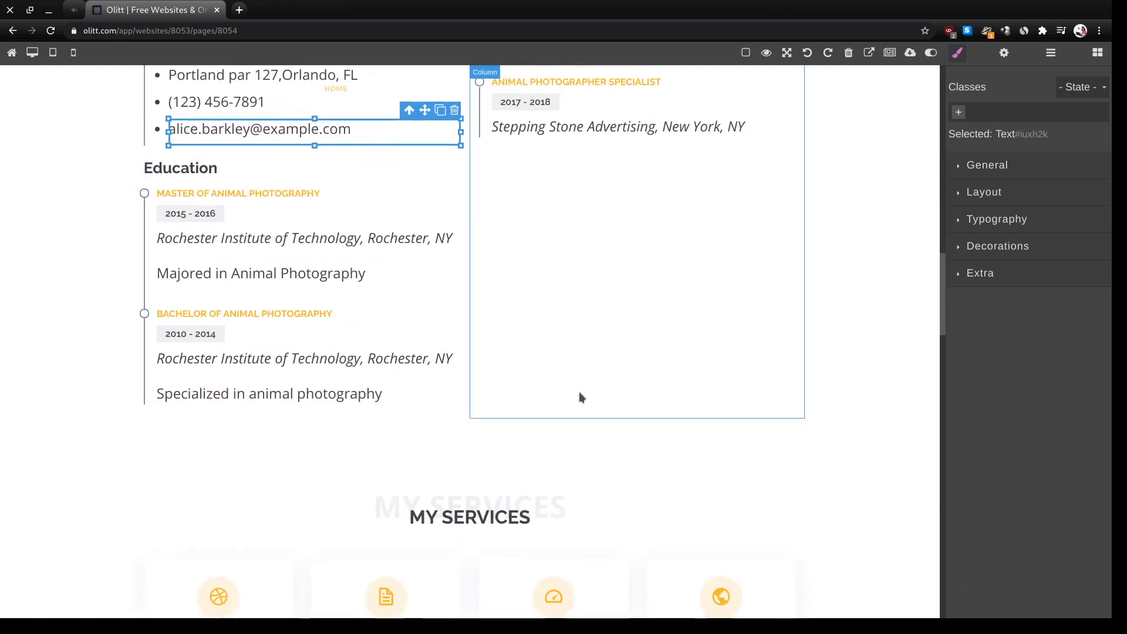
pyautogui.click(828, 284)
# - Replace the Fun Days service card's placeholder description with "Capture fun moments."
pyautogui.scroll(-6, 623, 269)
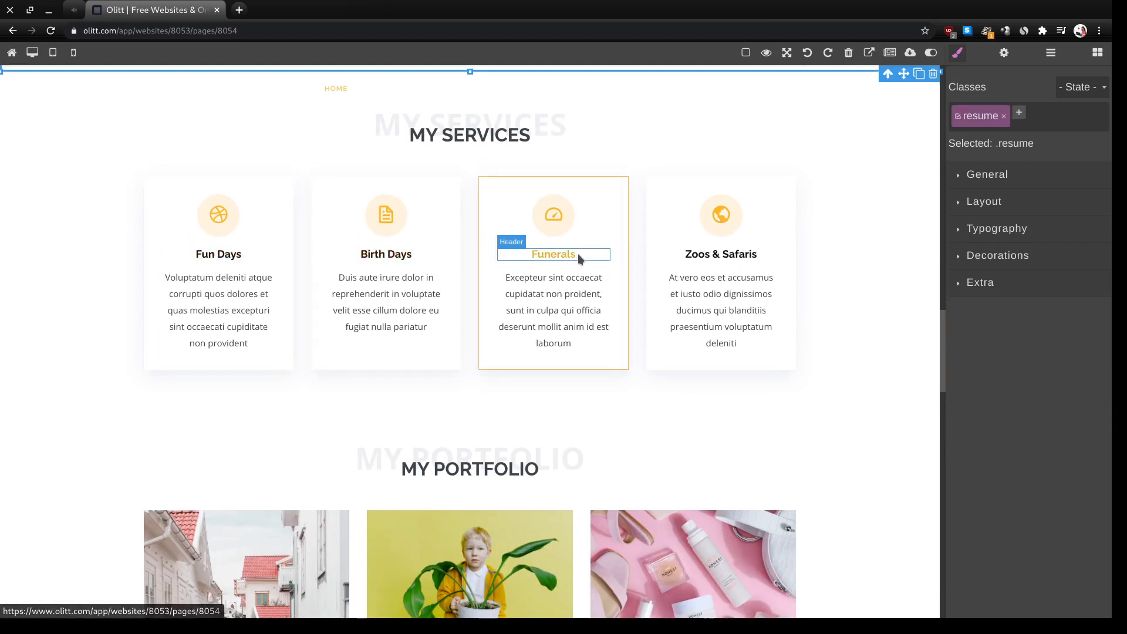
pyautogui.tripleClick(228, 322)
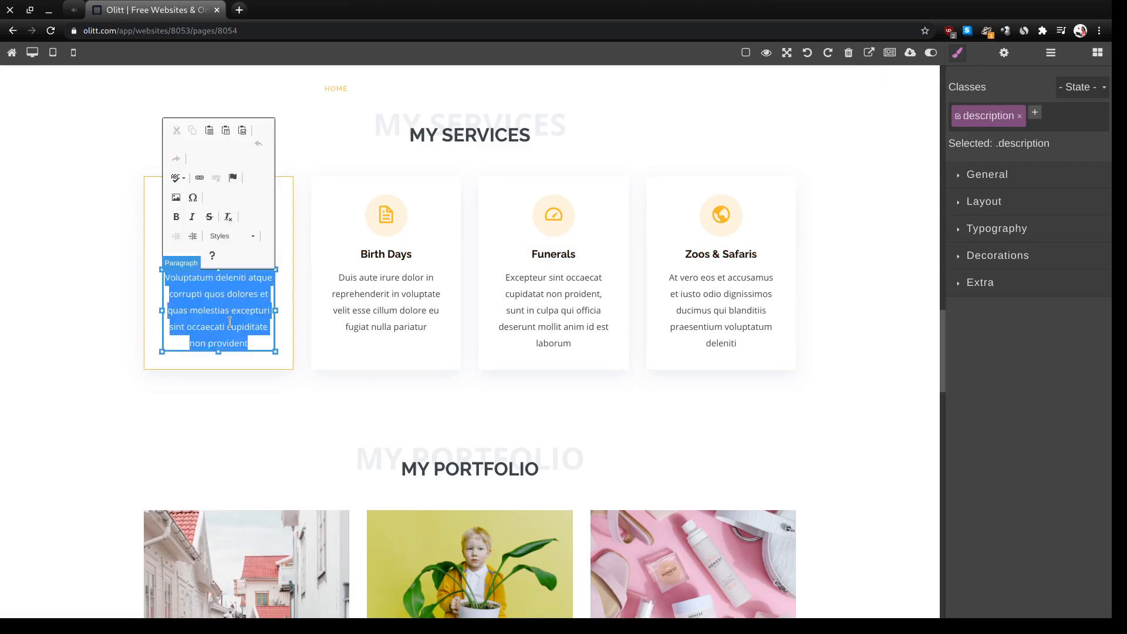
pyautogui.write('Cap')
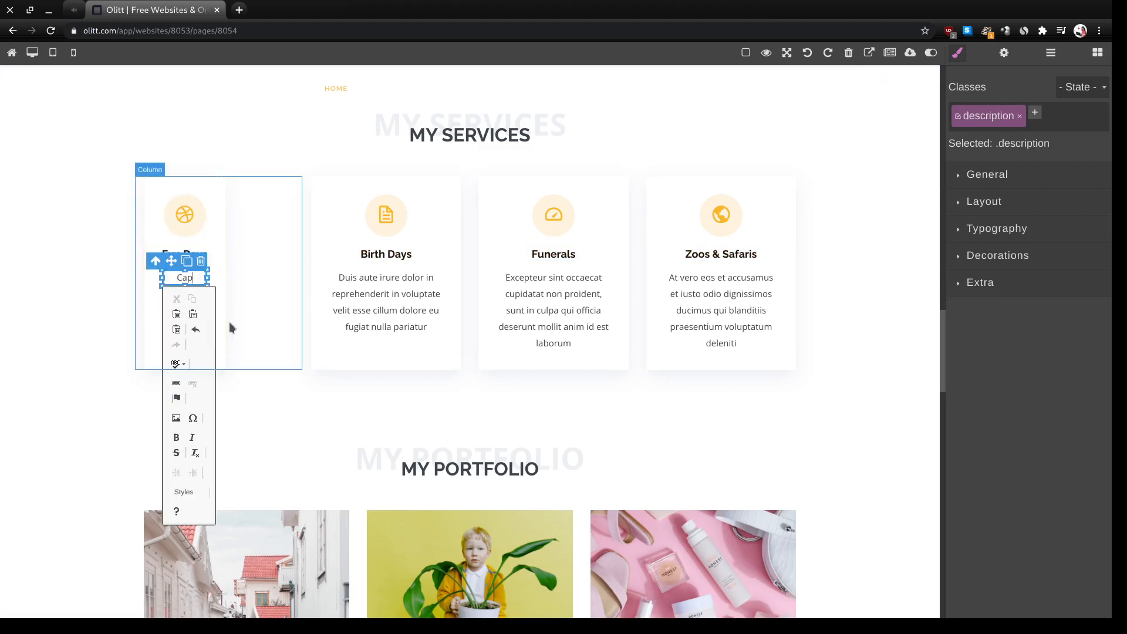
pyautogui.write('ture fun momen')
pyautogui.write('t')
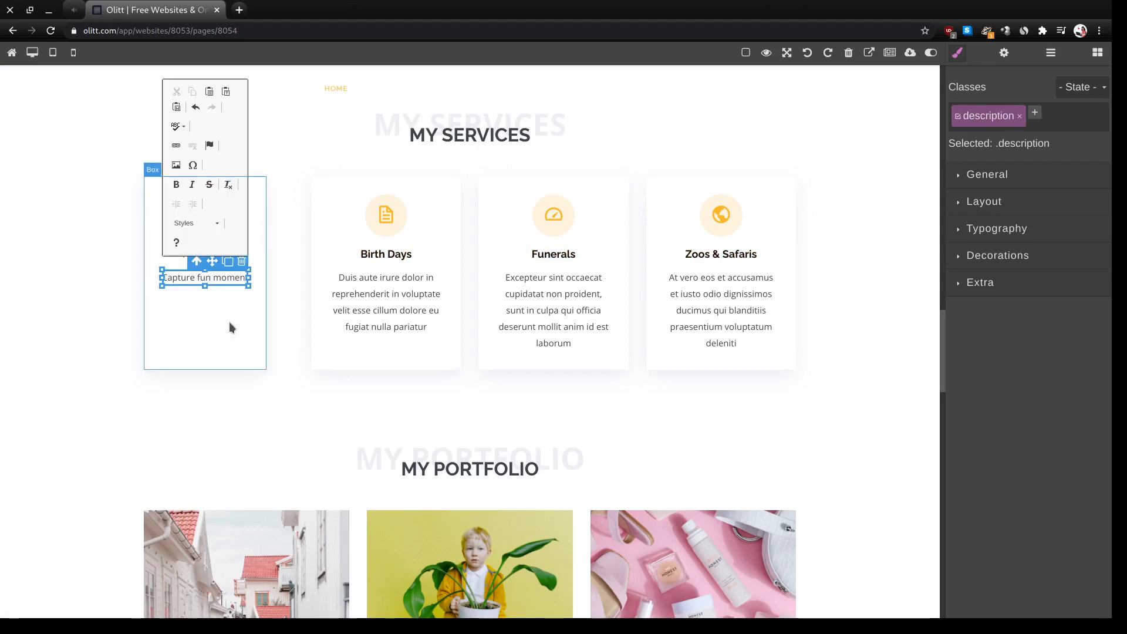
pyautogui.write('s')
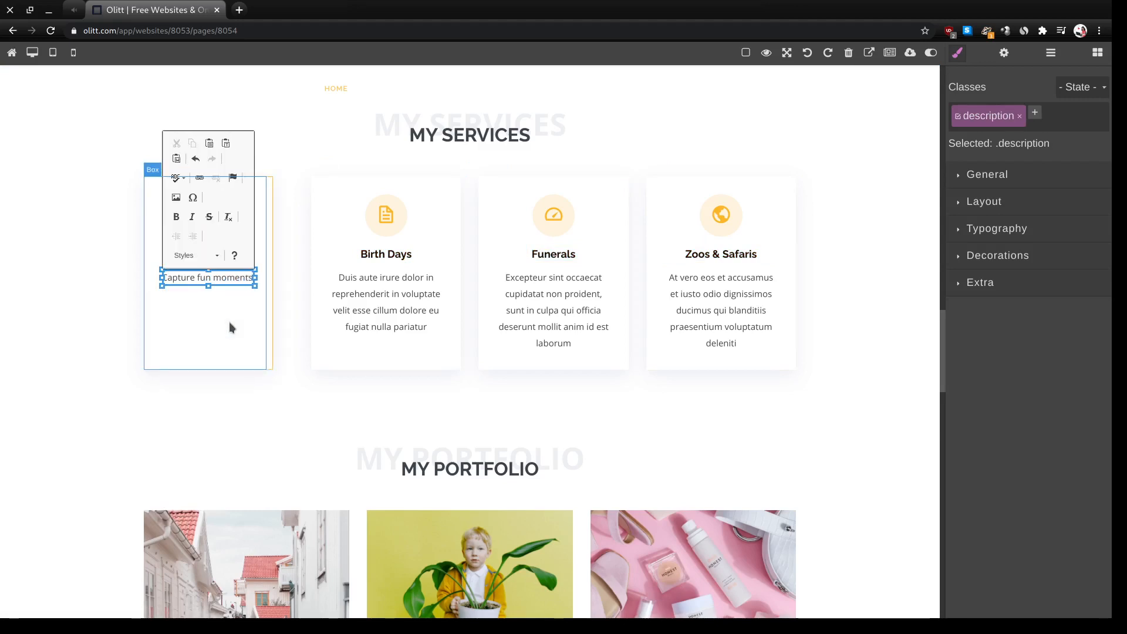
# - Replace the Birth Days service card's placeholder description with "Capture bithday moments"
pyautogui.doubleClick(363, 306)
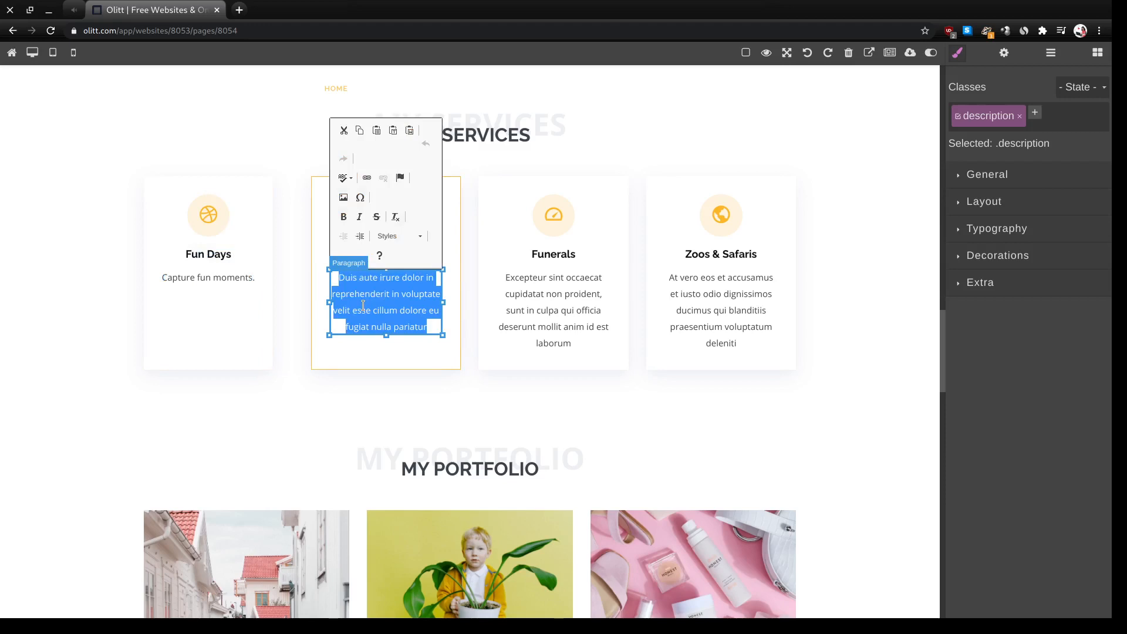
pyautogui.write('Enjoy')
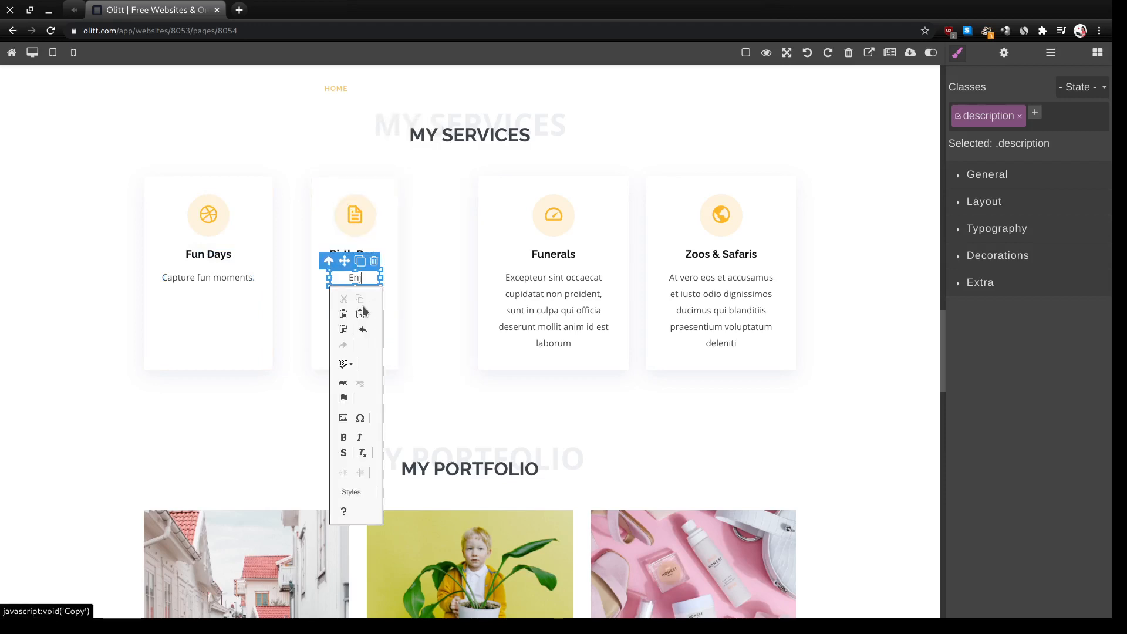
pyautogui.press('BackSpace')
pyautogui.press('BackSpace')
pyautogui.press('BackSpace')
pyautogui.press('BackSpace')
pyautogui.write('Capture bithday moments')
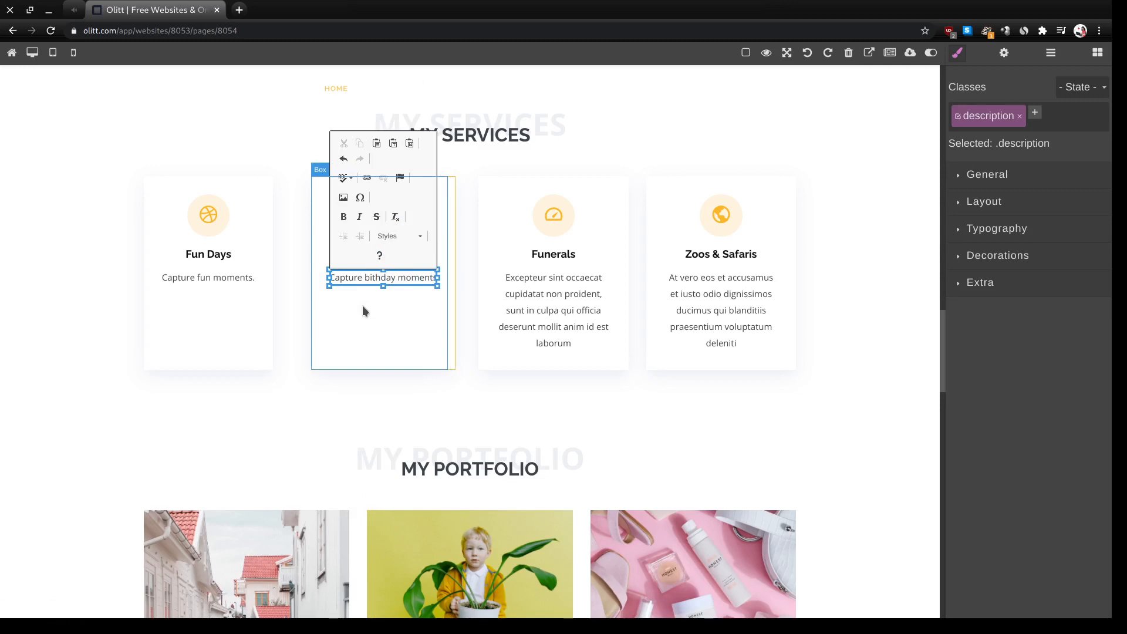
# - Replace the Funerals service card's placeholder description with "capture funeral moments"
pyautogui.click(552, 301)
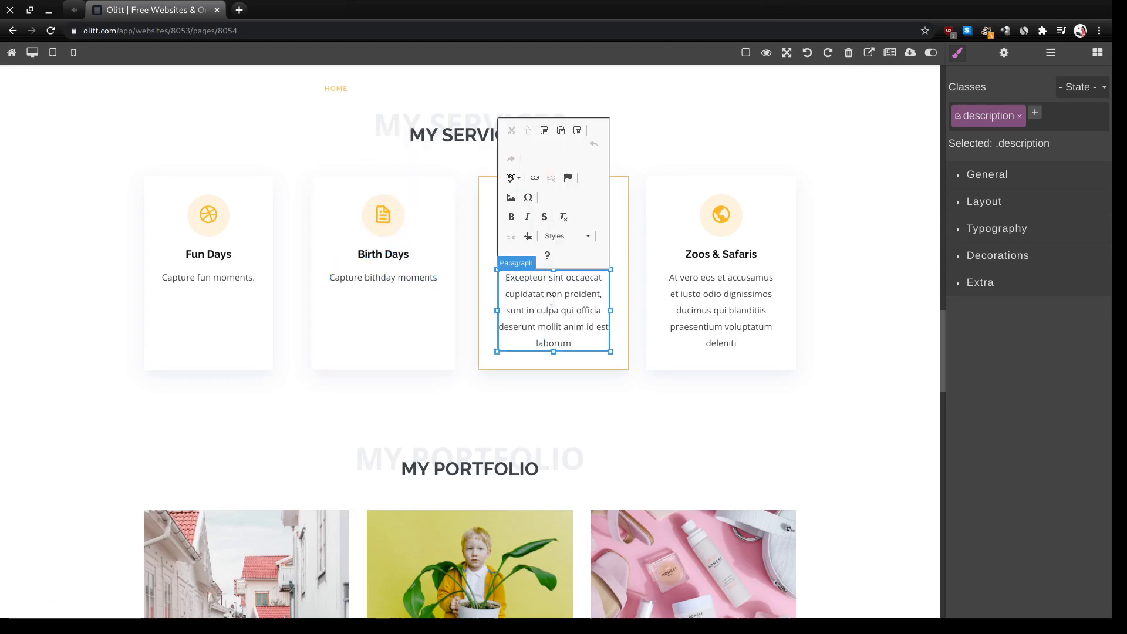
pyautogui.tripleClick(552, 301)
pyautogui.write('cap')
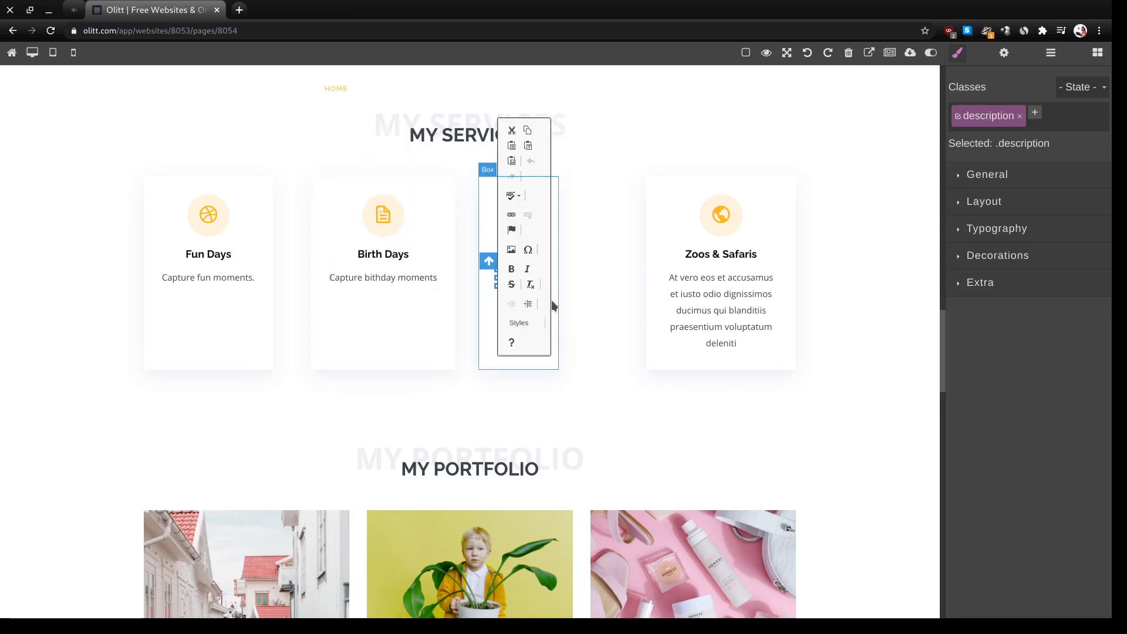
pyautogui.write('ture')
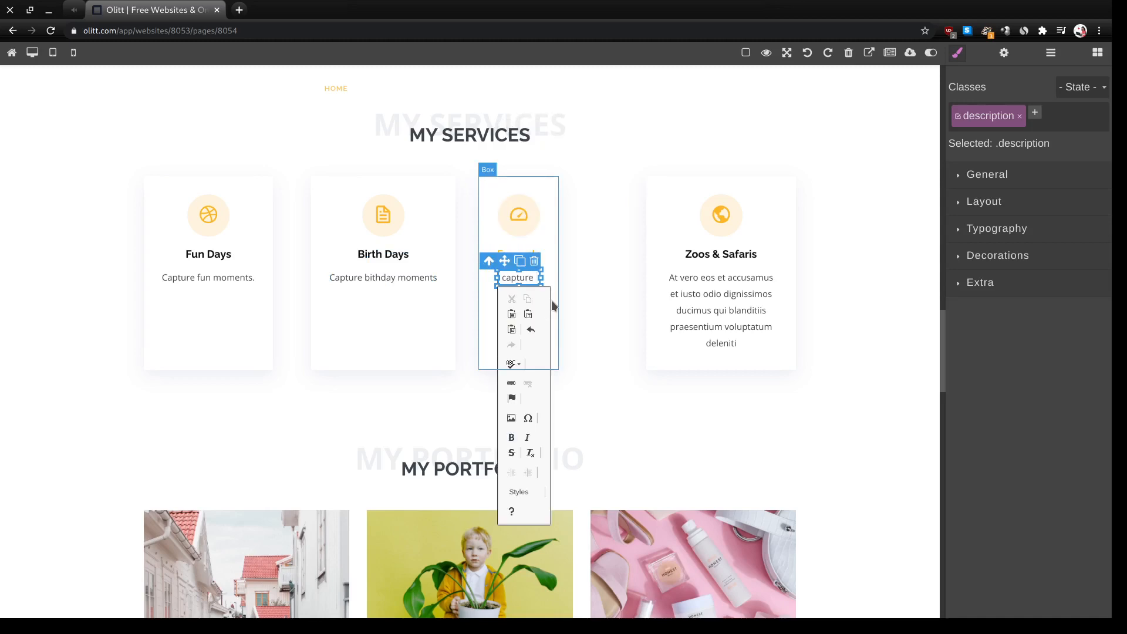
pyautogui.write(' funeral mo')
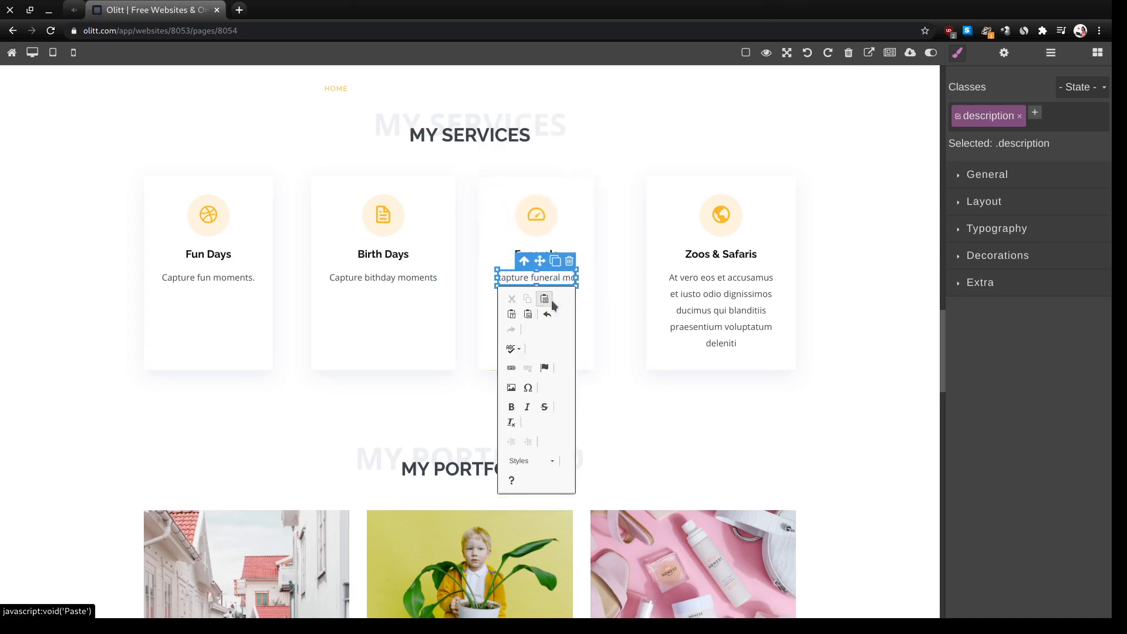
pyautogui.write('ments')
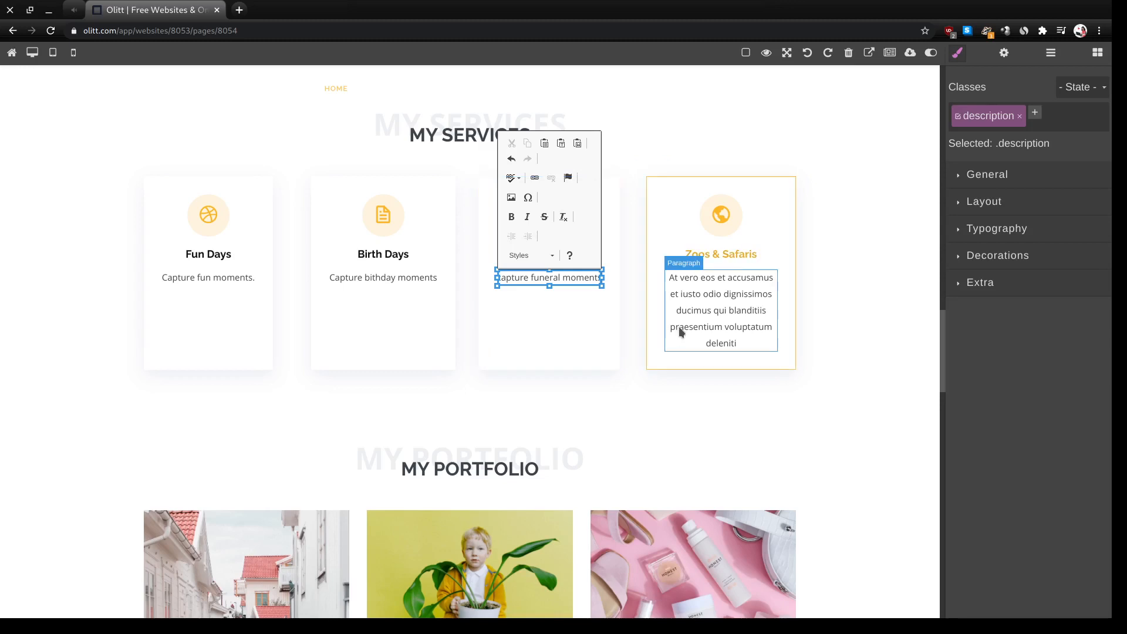
# - Replace the Zoos & Safaris service card's placeholder description with "Capture wild animals"
pyautogui.tripleClick(681, 330)
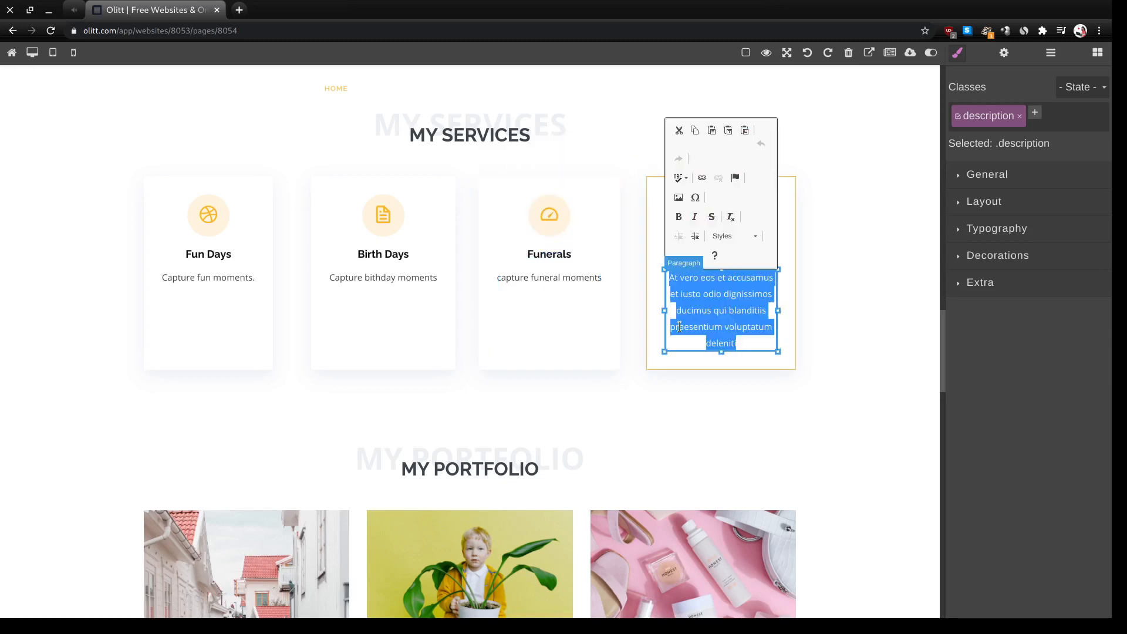
pyautogui.write('Capt')
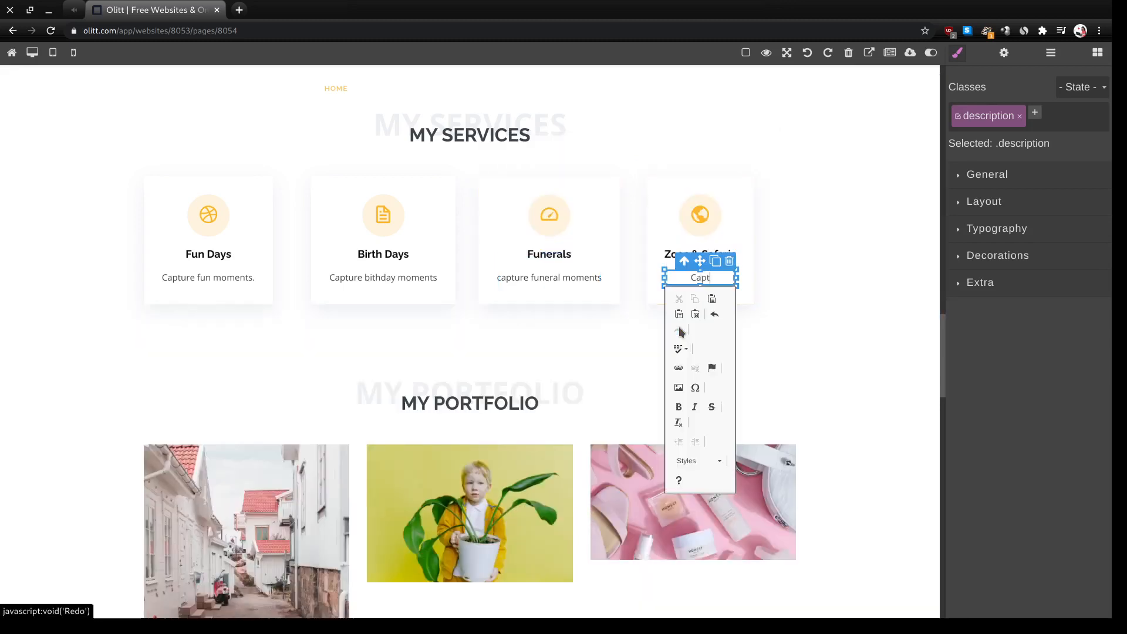
pyautogui.write('ure wild animals')
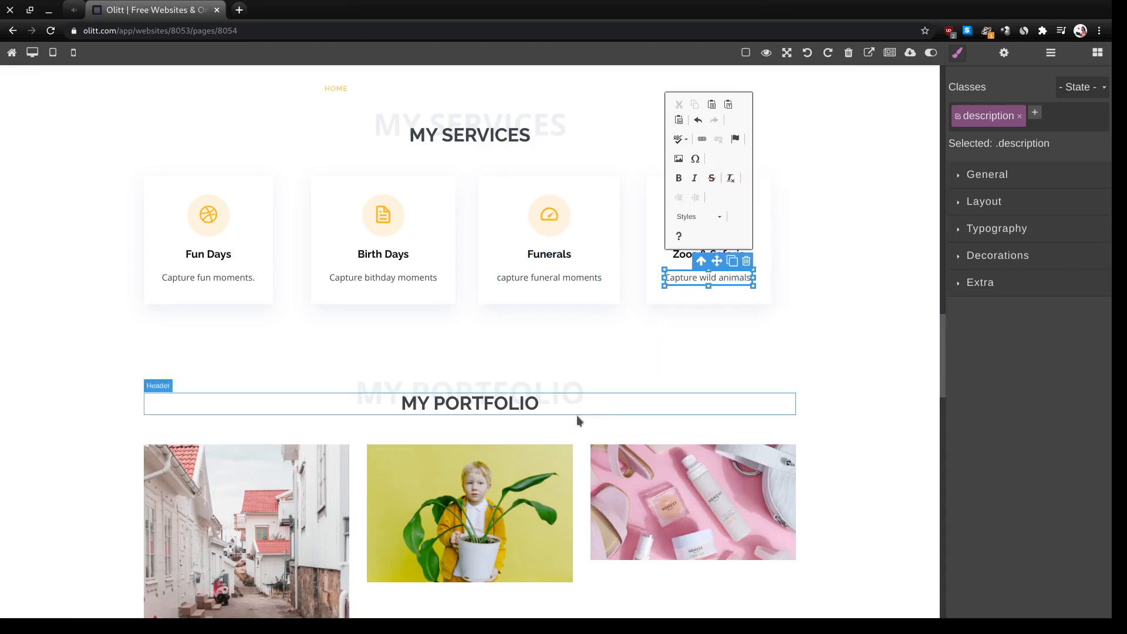
# - Swap the first portfolio image, the white-house street, for the uploaded photo of a rooster with chicks
pyautogui.scroll(-2, 578, 418)
pyautogui.scroll(-2, 531, 361)
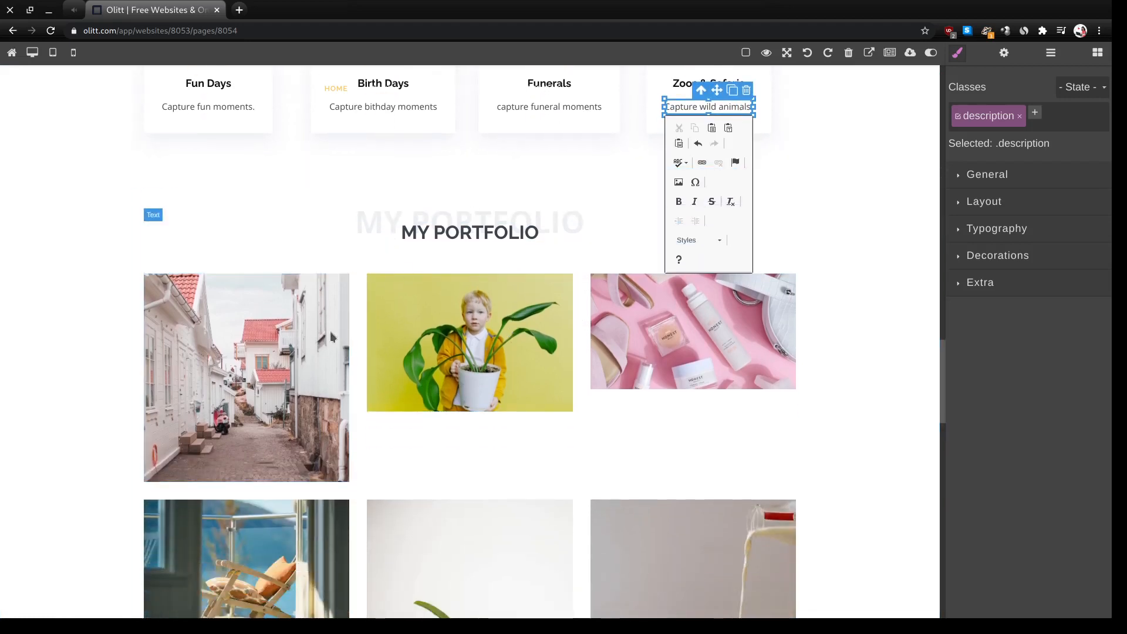
pyautogui.scroll(-1, 296, 366)
pyautogui.click(220, 325)
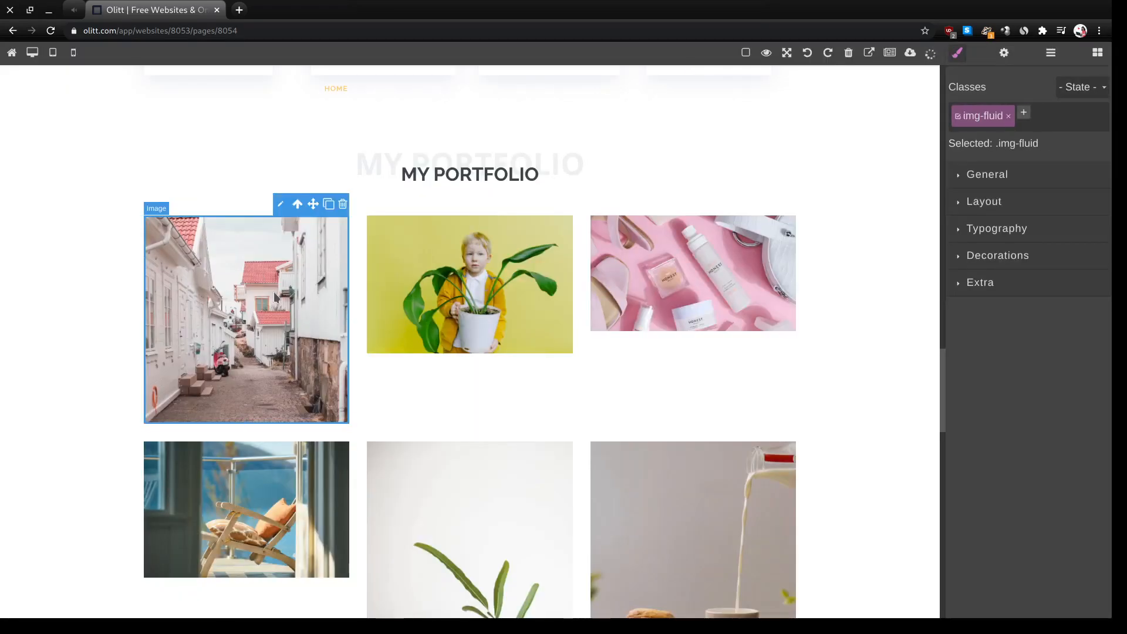
pyautogui.doubleClick(275, 296)
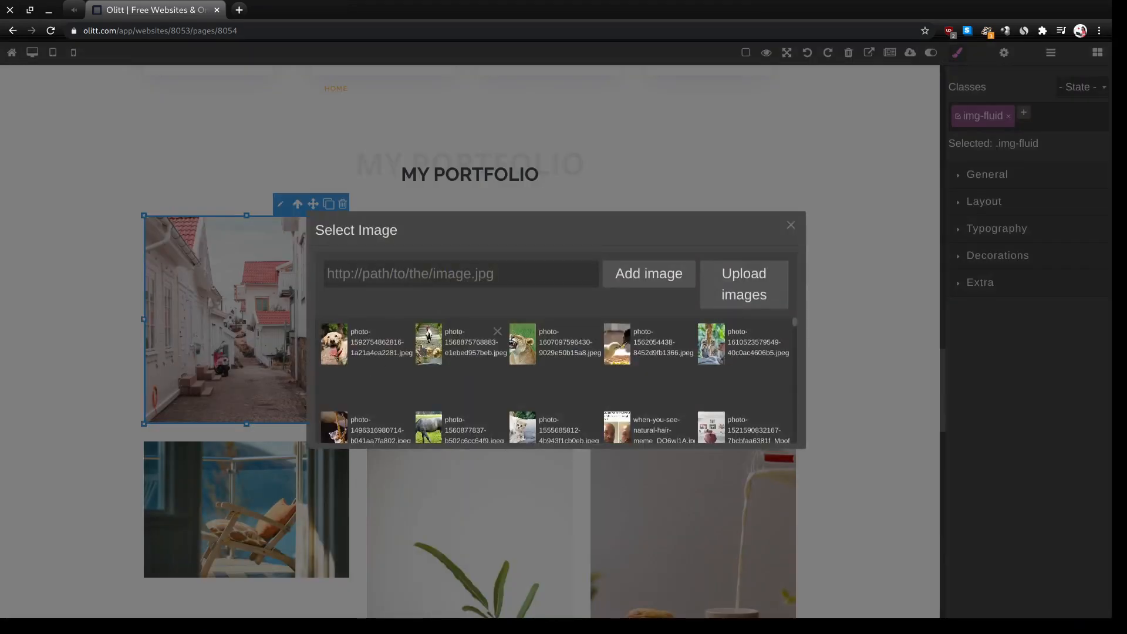
pyautogui.click(431, 368)
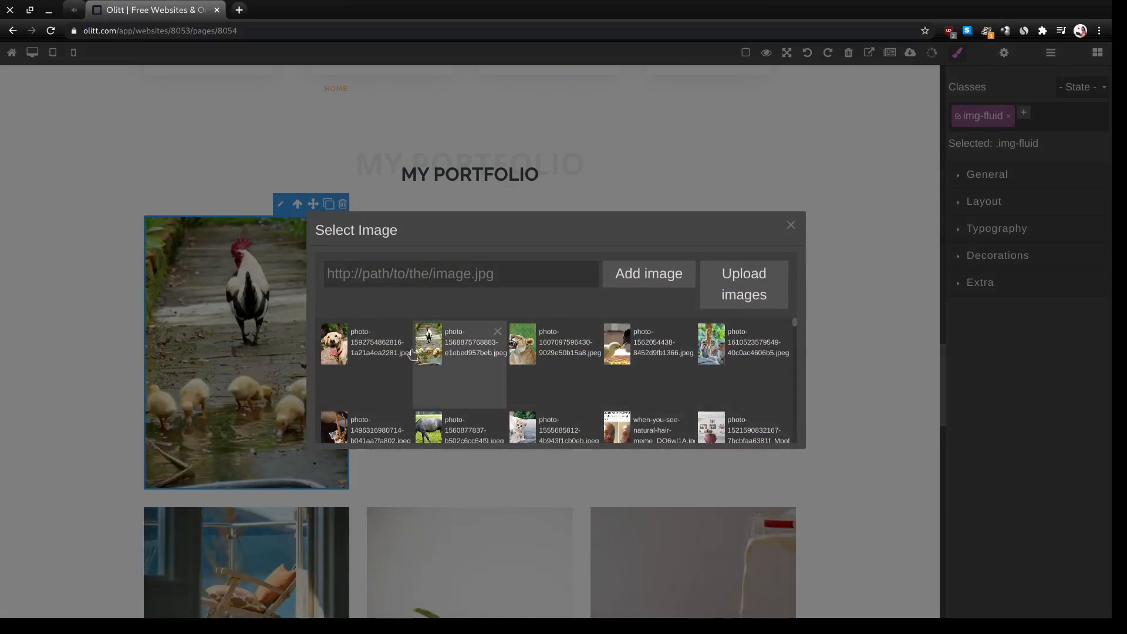
pyautogui.click(215, 293)
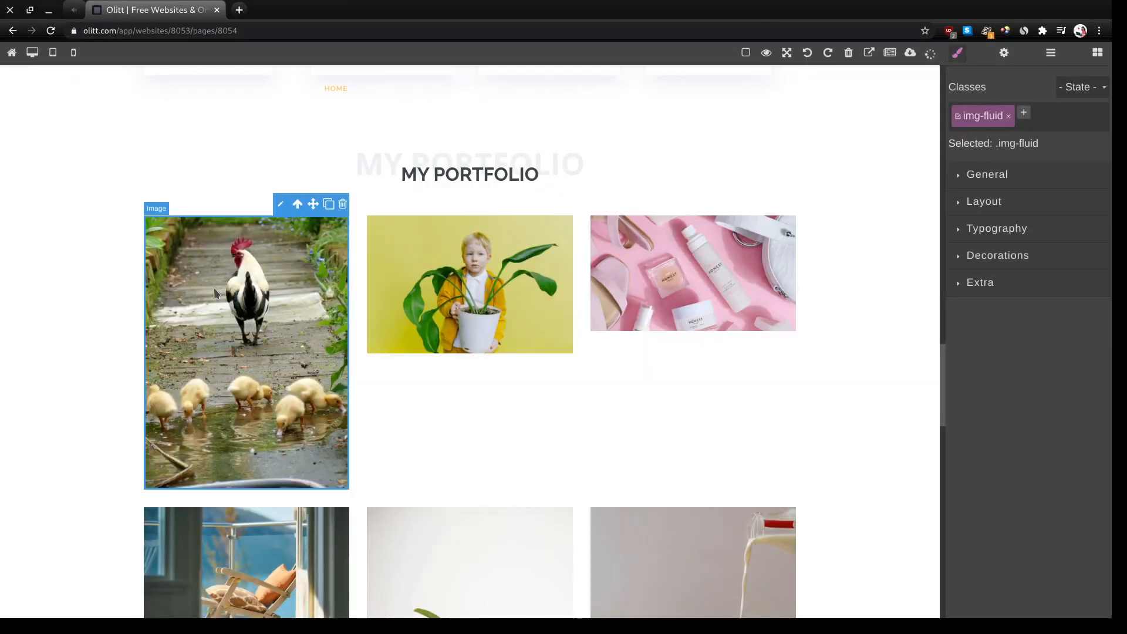
# - Swap the second portfolio image, the child holding a plant, for the uploaded photo of the Labrador dog
pyautogui.click(429, 290)
pyautogui.doubleClick(429, 290)
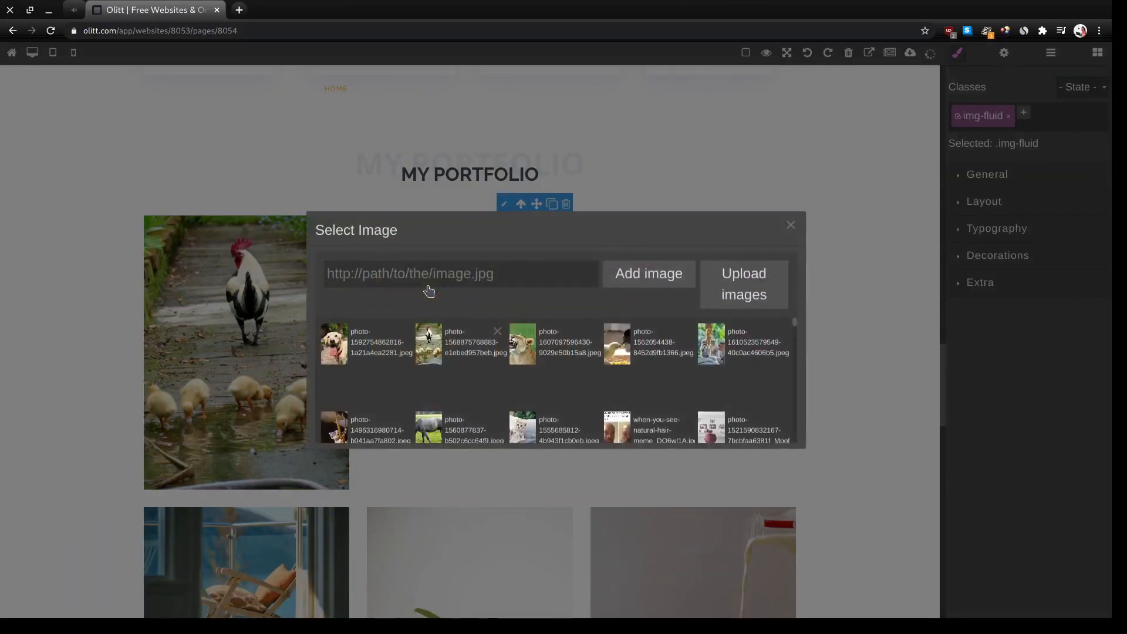
pyautogui.click(339, 355)
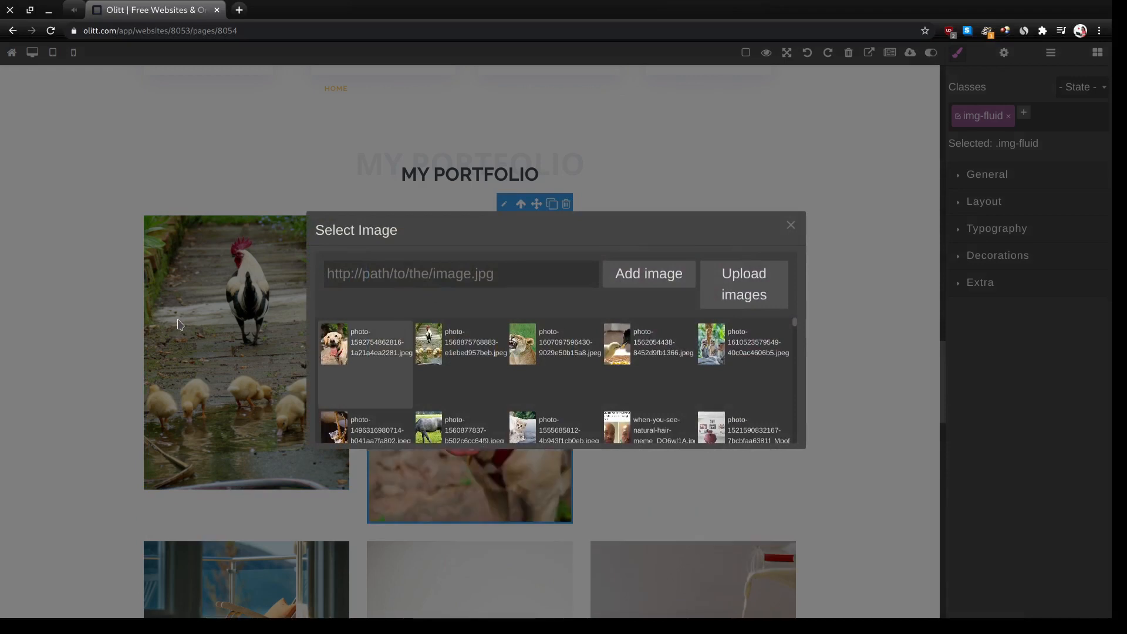
pyautogui.click(179, 325)
# - Swap the third portfolio image, the pink cosmetics shot, for the uploaded koala photo
pyautogui.click(709, 273)
pyautogui.doubleClick(709, 274)
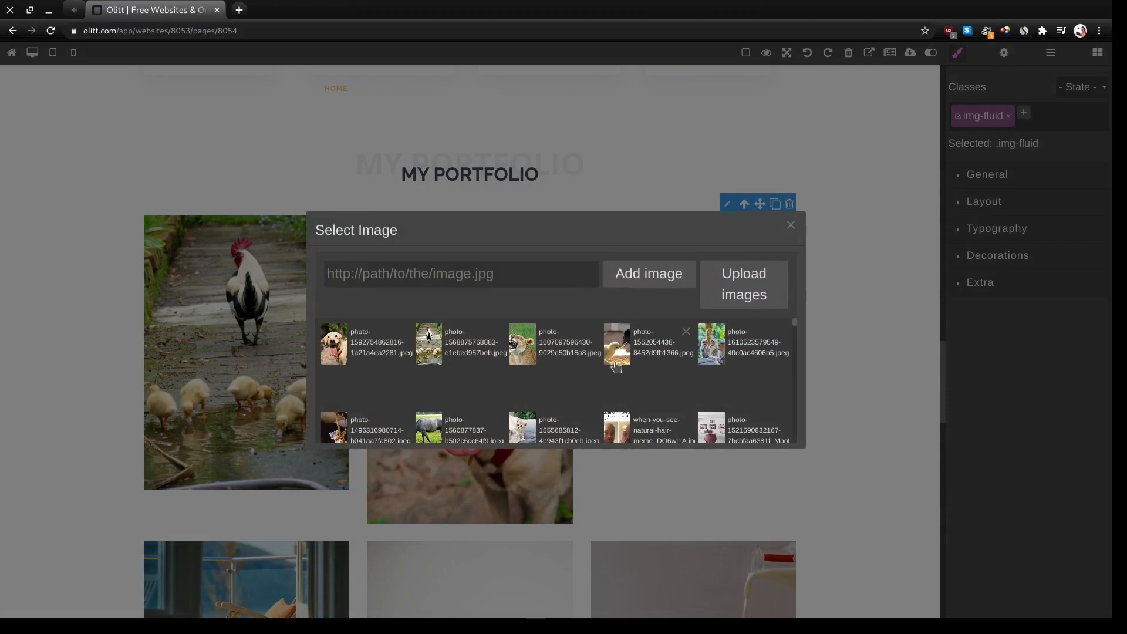
pyautogui.scroll(-1, 616, 366)
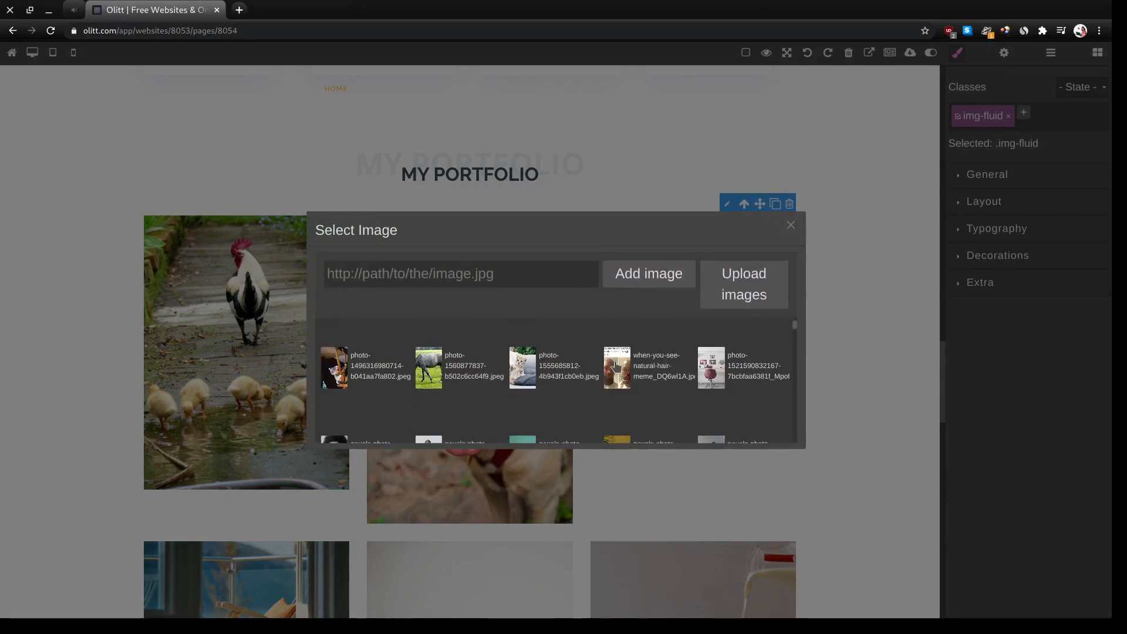
pyautogui.click(339, 381)
# - Swap the wooden chair image in the portfolio's second row for the uploaded photo of the grazing horse
pyautogui.scroll(-6, 257, 355)
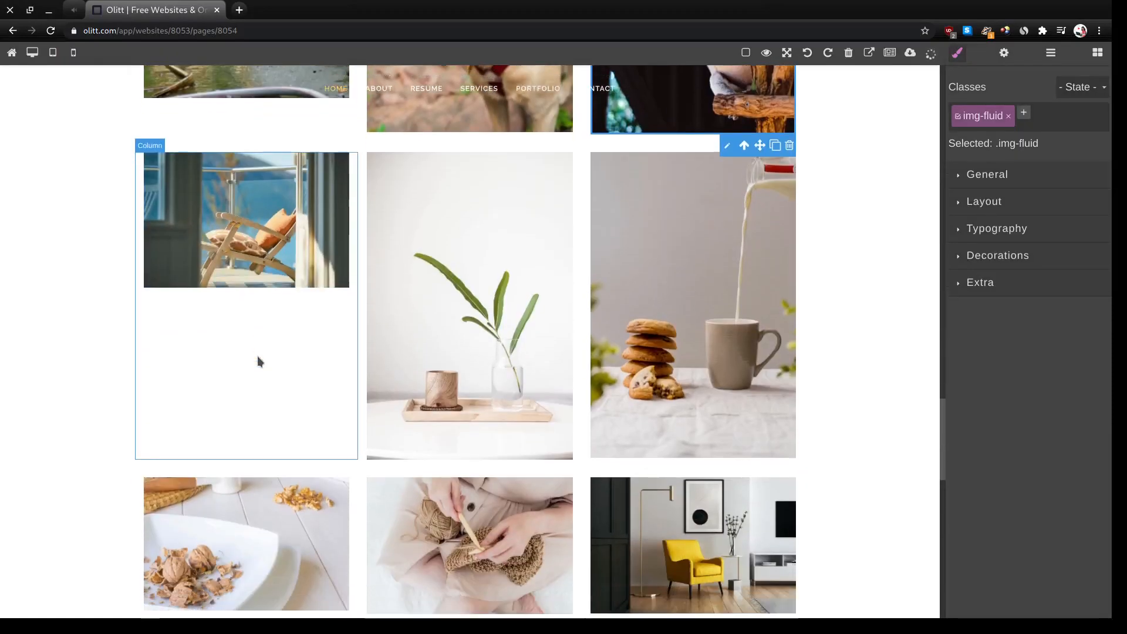
pyautogui.doubleClick(248, 205)
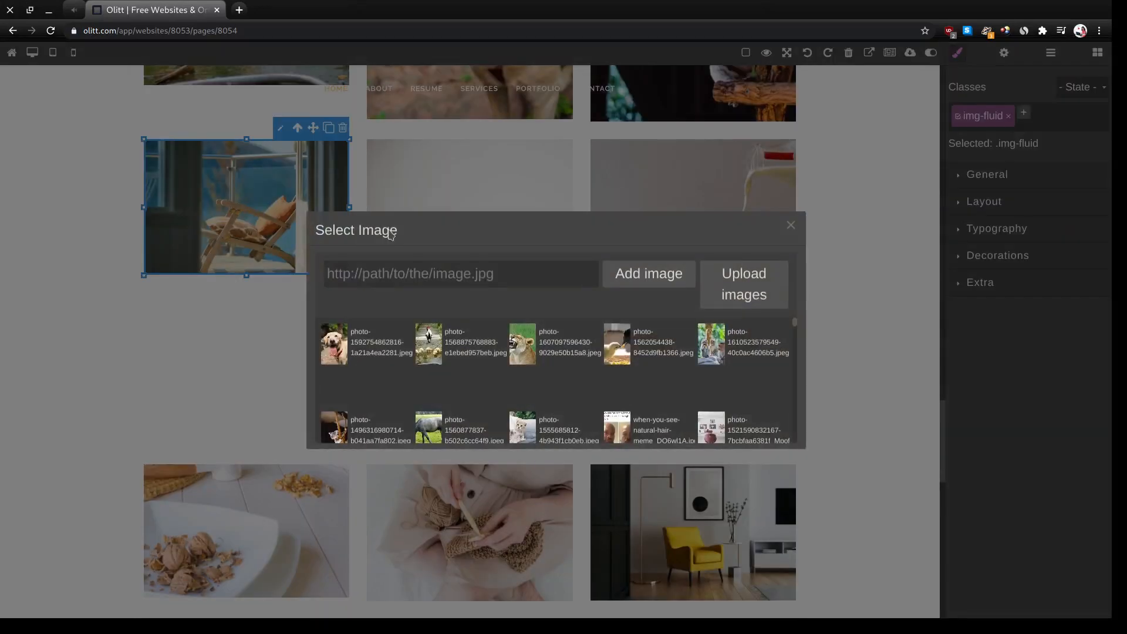
pyautogui.click(439, 394)
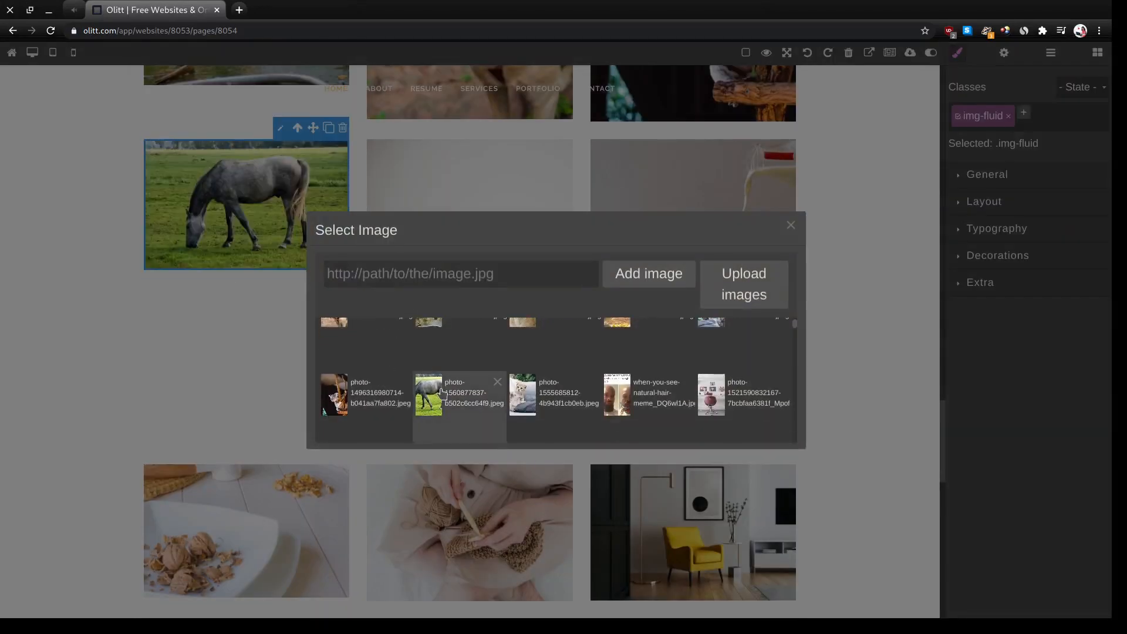
# - Swap the second row's plant vase image for the kitten photo and its milk-and-cookies image for the lioness photo
pyautogui.doubleClick(512, 297)
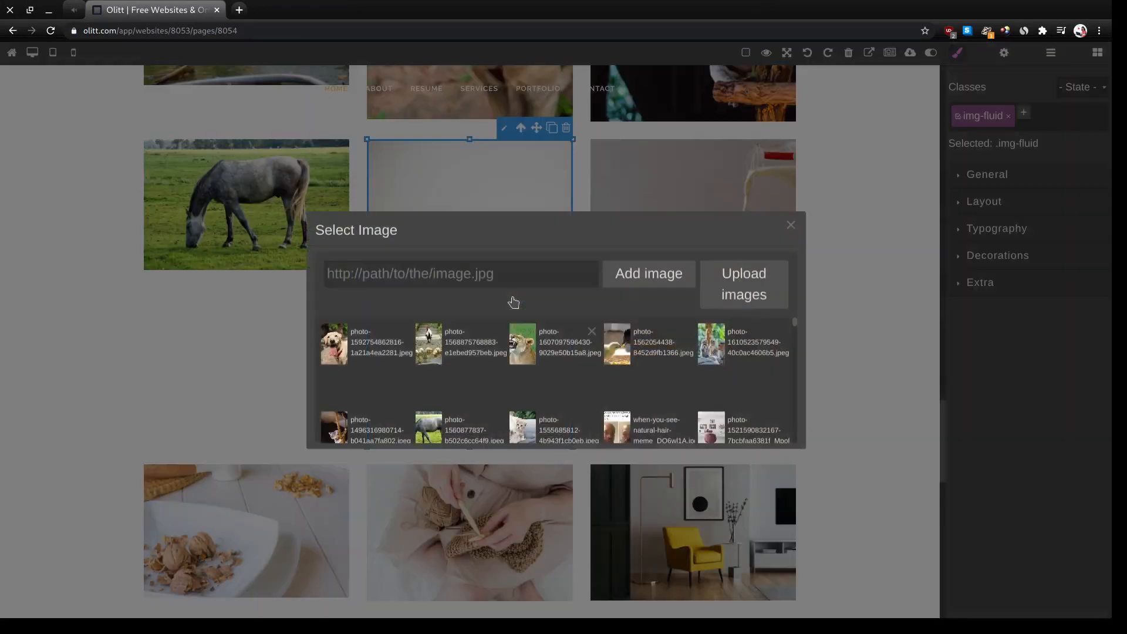
pyautogui.click(520, 426)
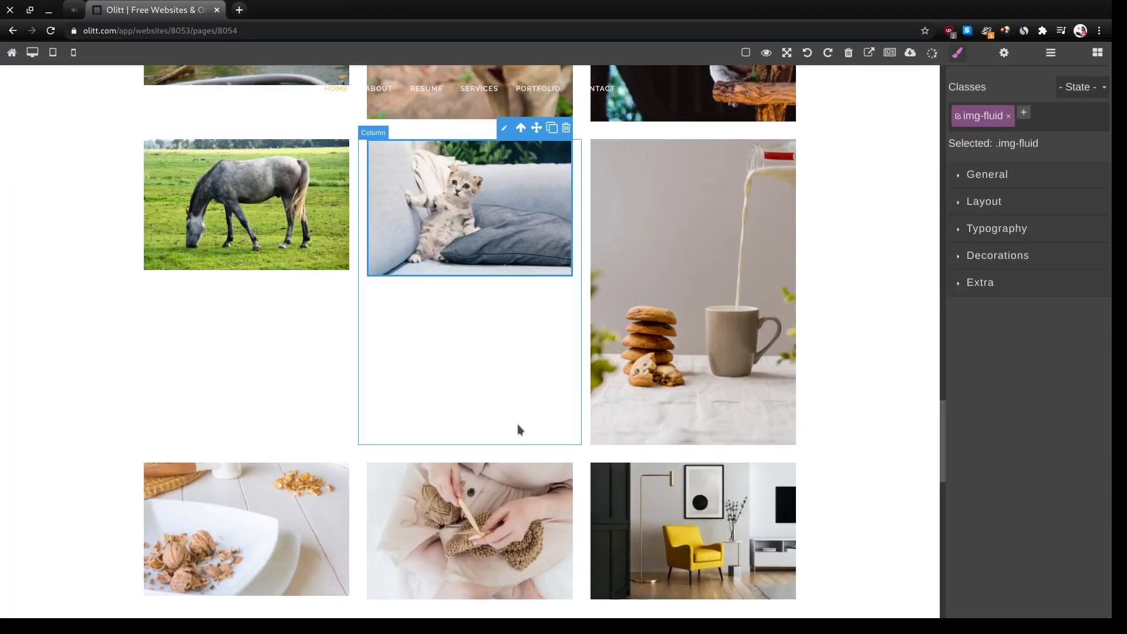
pyautogui.doubleClick(674, 290)
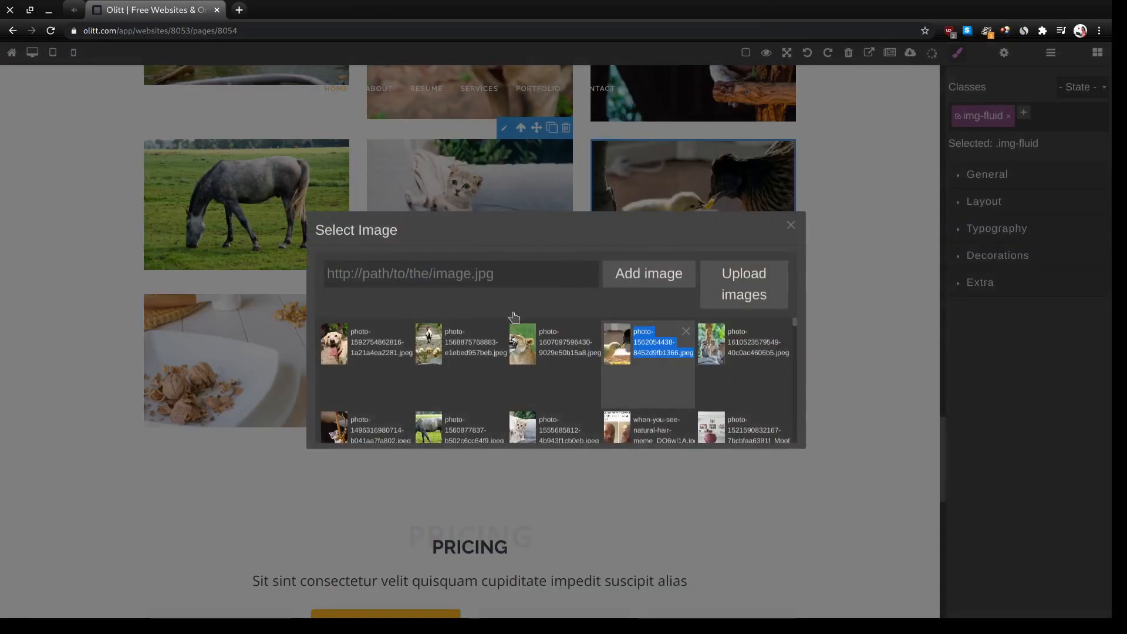
pyautogui.click(526, 346)
# - Swap the third row's walnut image for the hen-and-chick photo and its knitting image for the monkeys photo
pyautogui.scroll(-3, 526, 343)
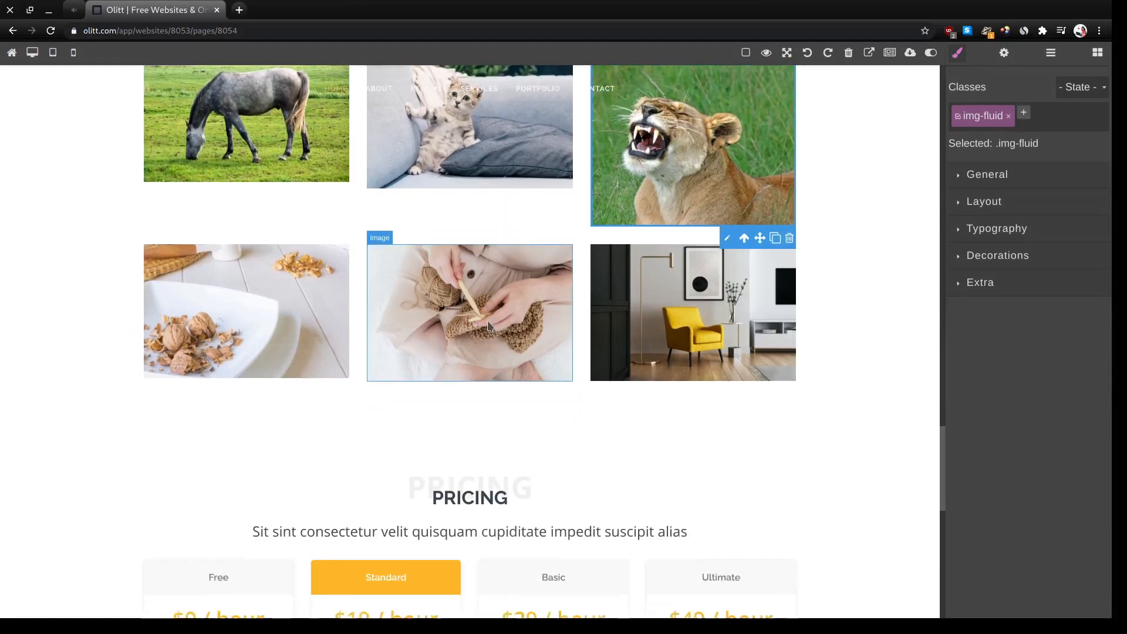
pyautogui.doubleClick(259, 284)
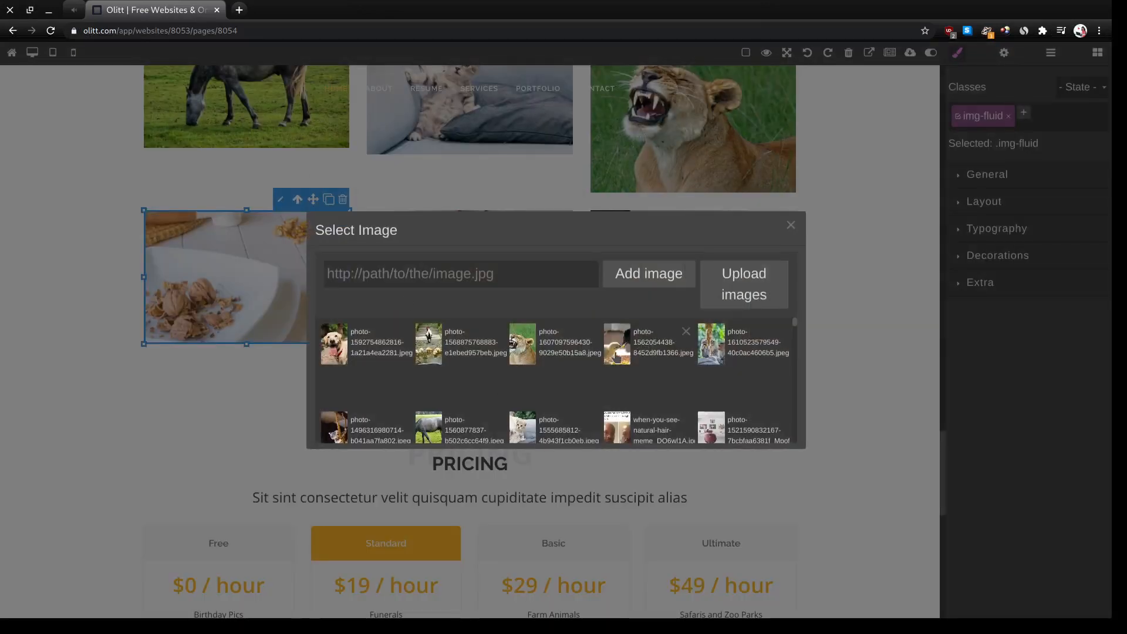
pyautogui.click(618, 353)
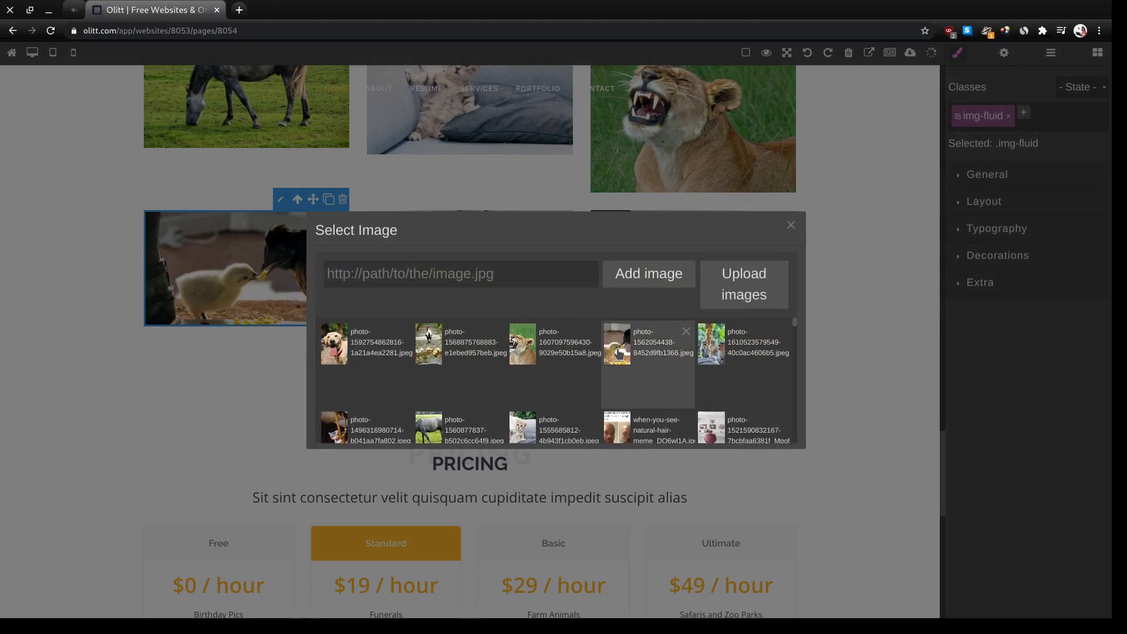
pyautogui.click(169, 227)
pyautogui.doubleClick(427, 322)
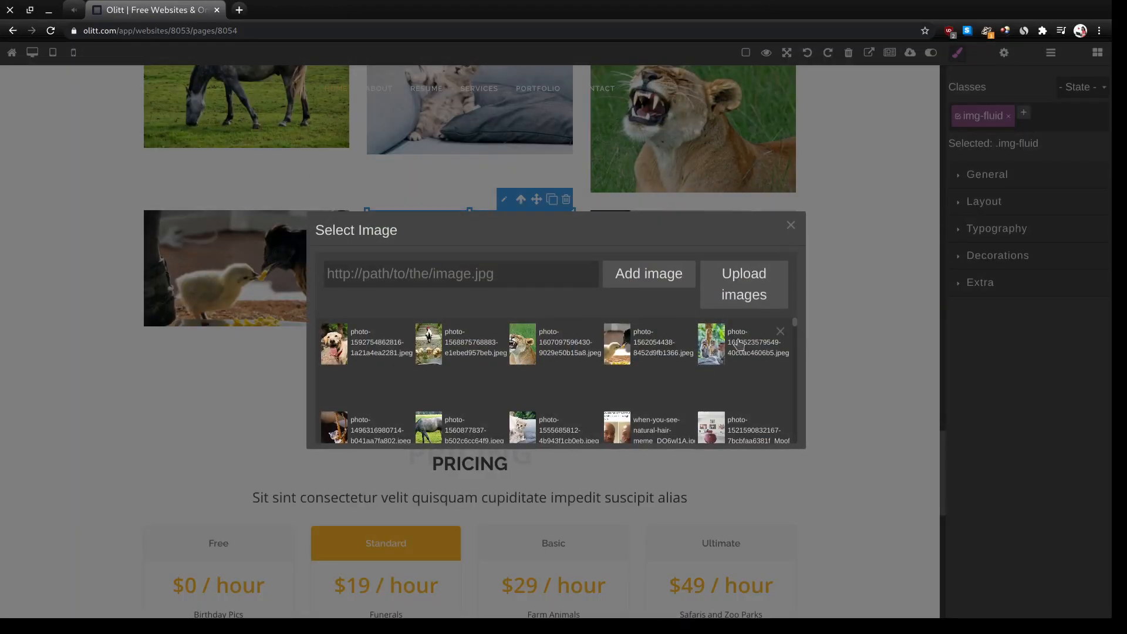
pyautogui.doubleClick(708, 359)
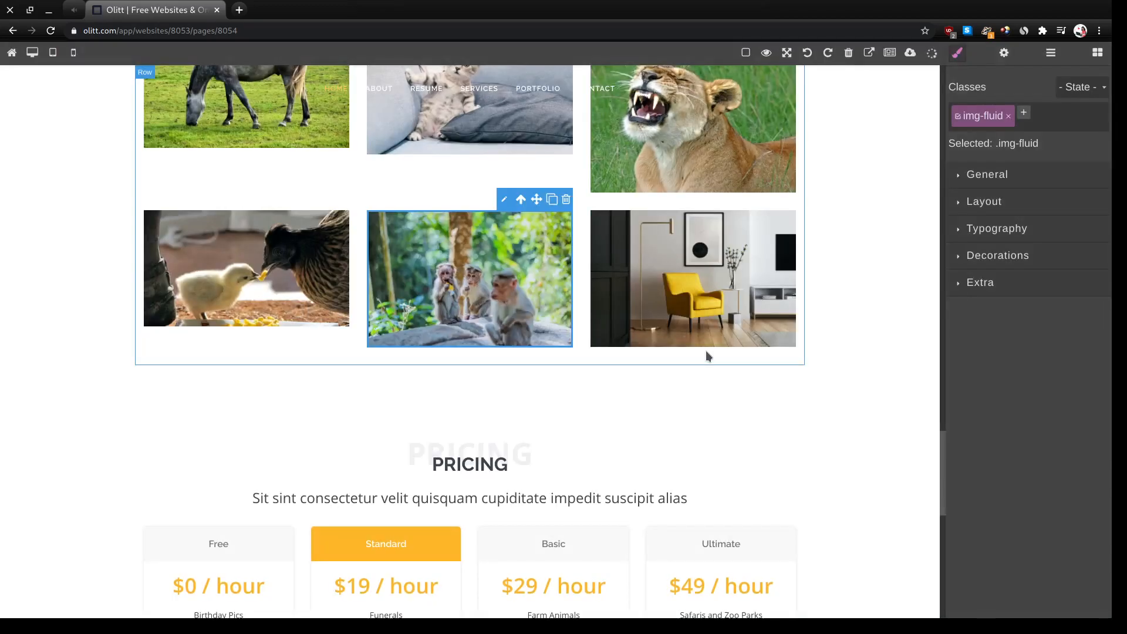
# - Swap the yellow armchair image in the portfolio's third row for the rooster with chicks photo
pyautogui.doubleClick(726, 325)
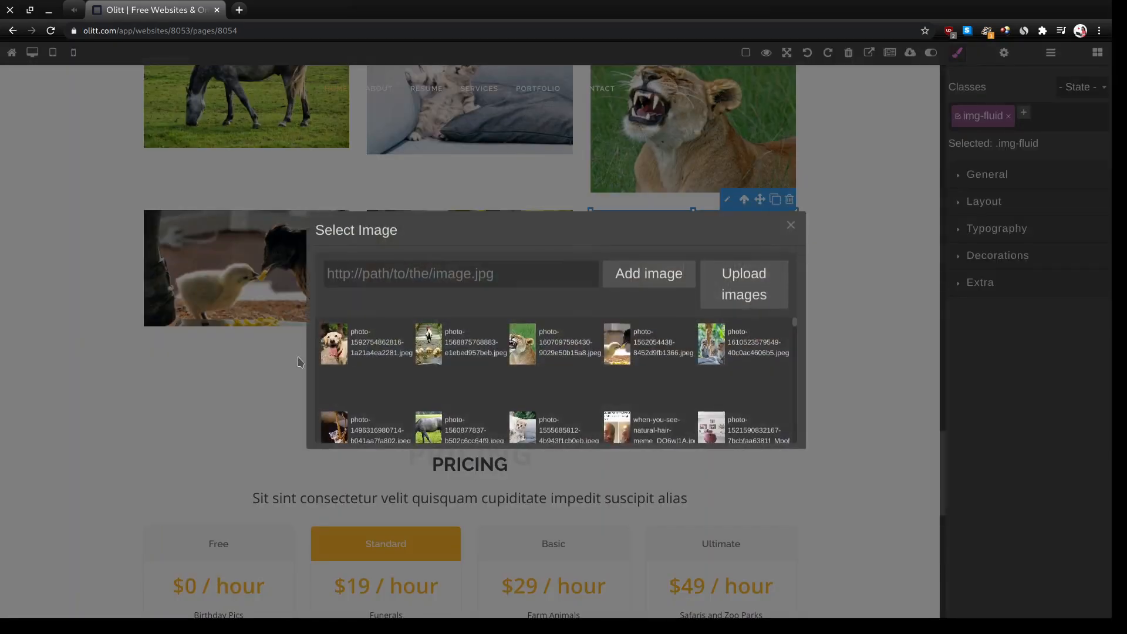
pyautogui.scroll(-2, 365, 393)
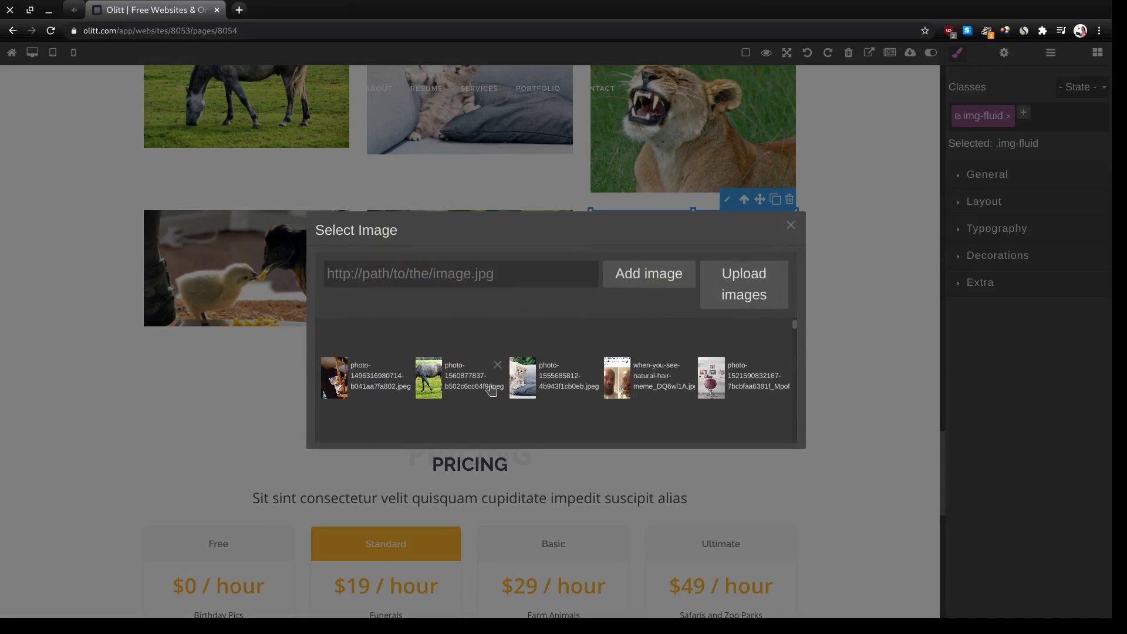
pyautogui.scroll(1, 491, 391)
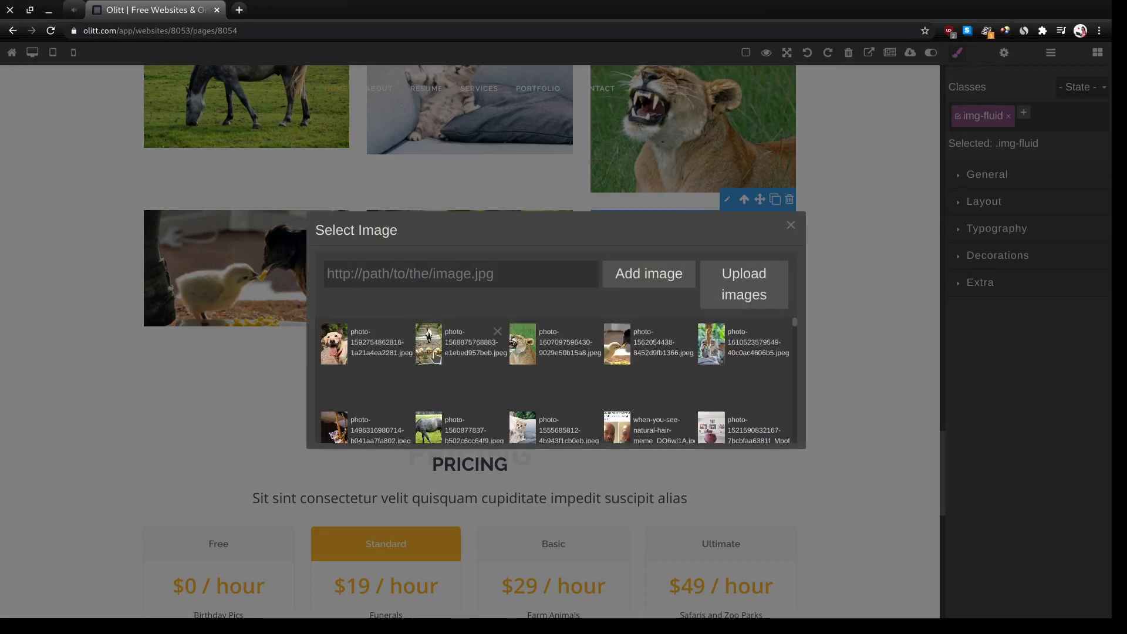
pyautogui.click(428, 335)
pyautogui.click(221, 399)
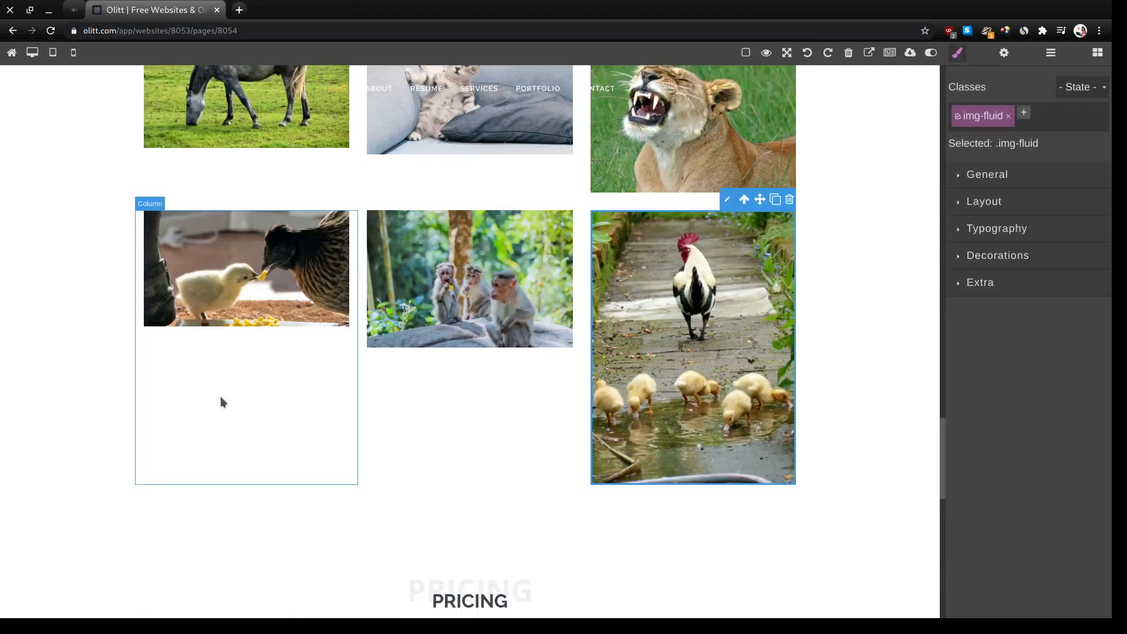
# - Replace the placeholder subtitle under the Pricing heading with "See my fair prices"
pyautogui.scroll(10, 246, 387)
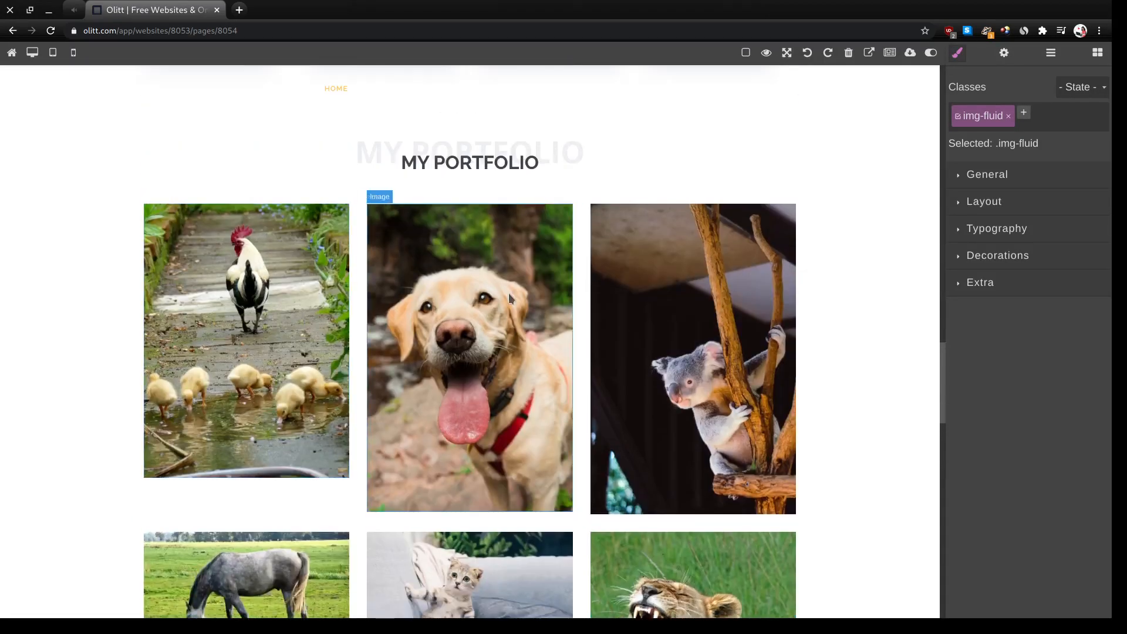
pyautogui.scroll(-10, 509, 294)
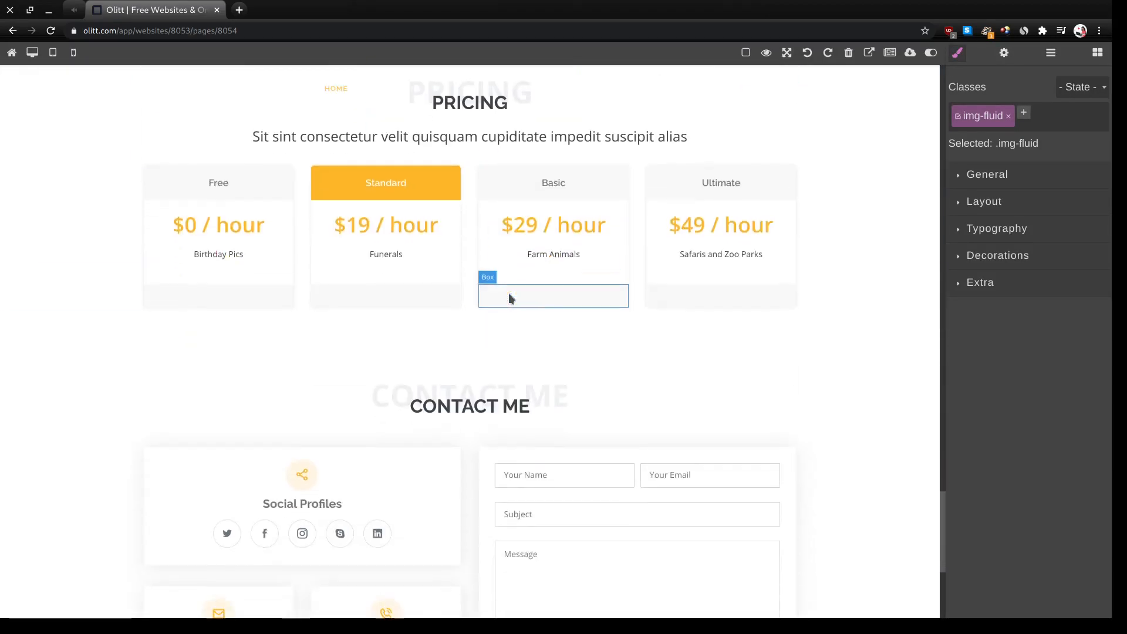
pyautogui.doubleClick(415, 137)
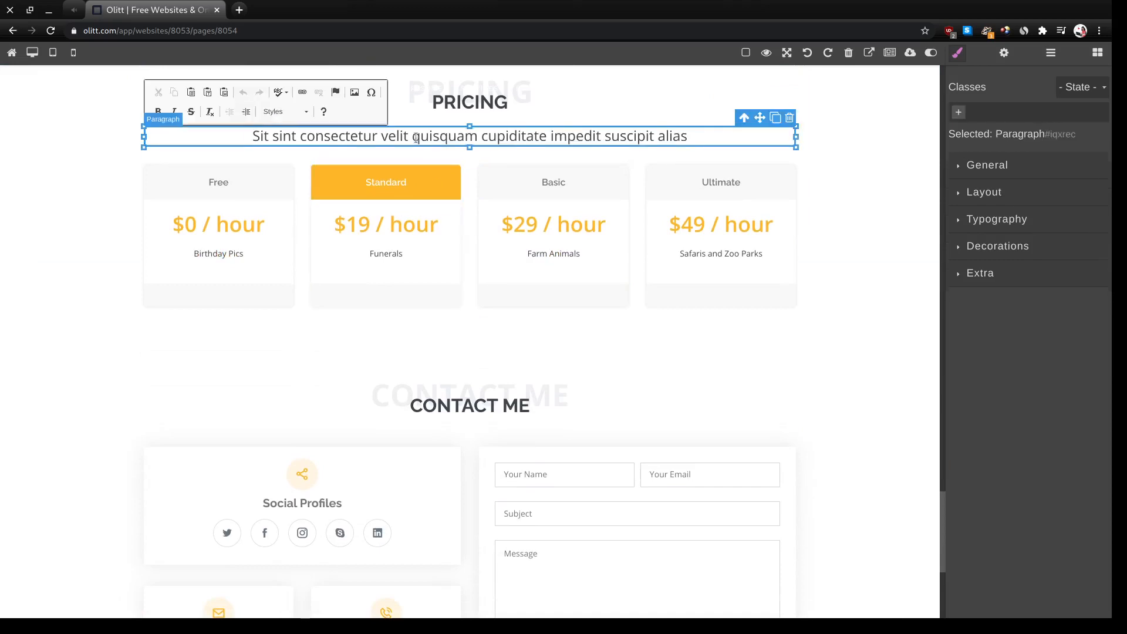
pyautogui.tripleClick(415, 138)
pyautogui.write('See ')
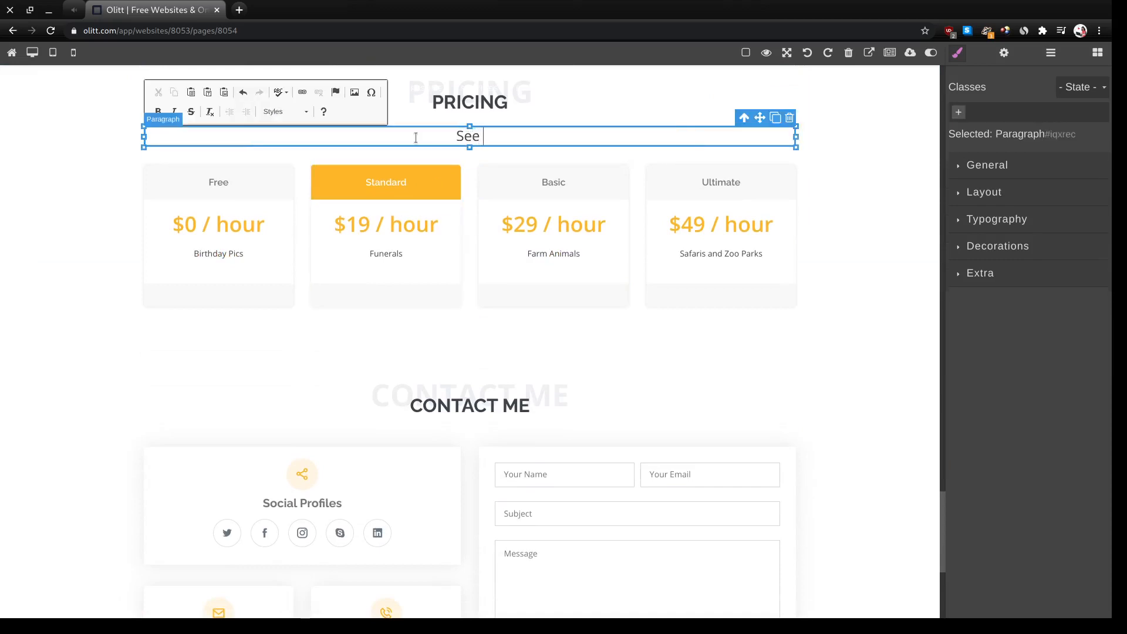
pyautogui.write('my fair prices')
pyautogui.click(168, 244)
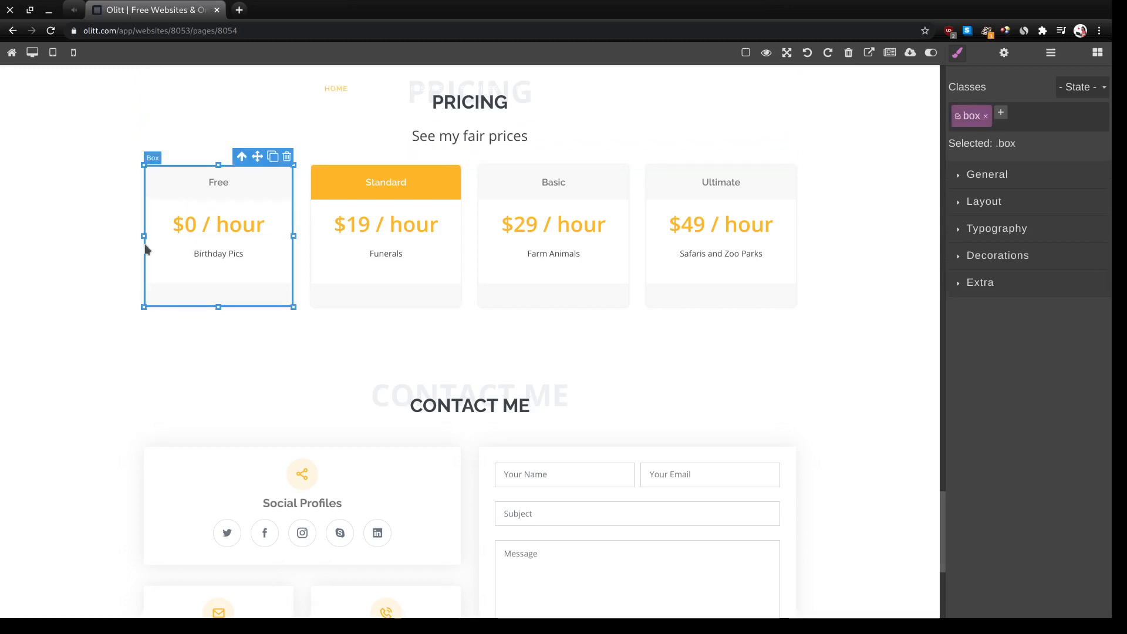
pyautogui.click(105, 249)
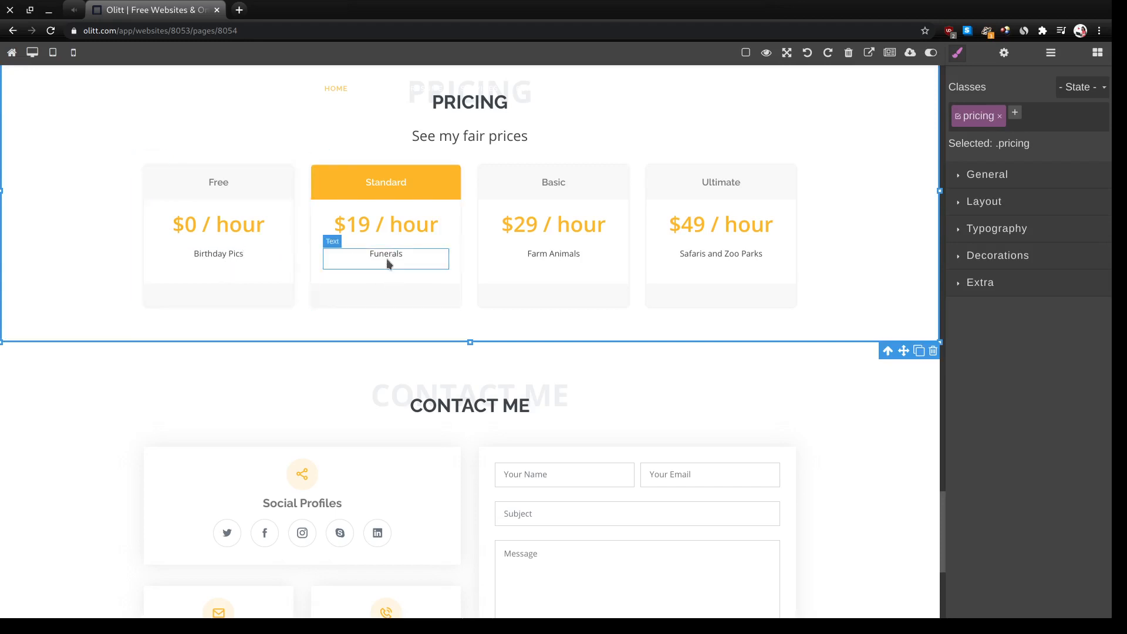
pyautogui.click(554, 256)
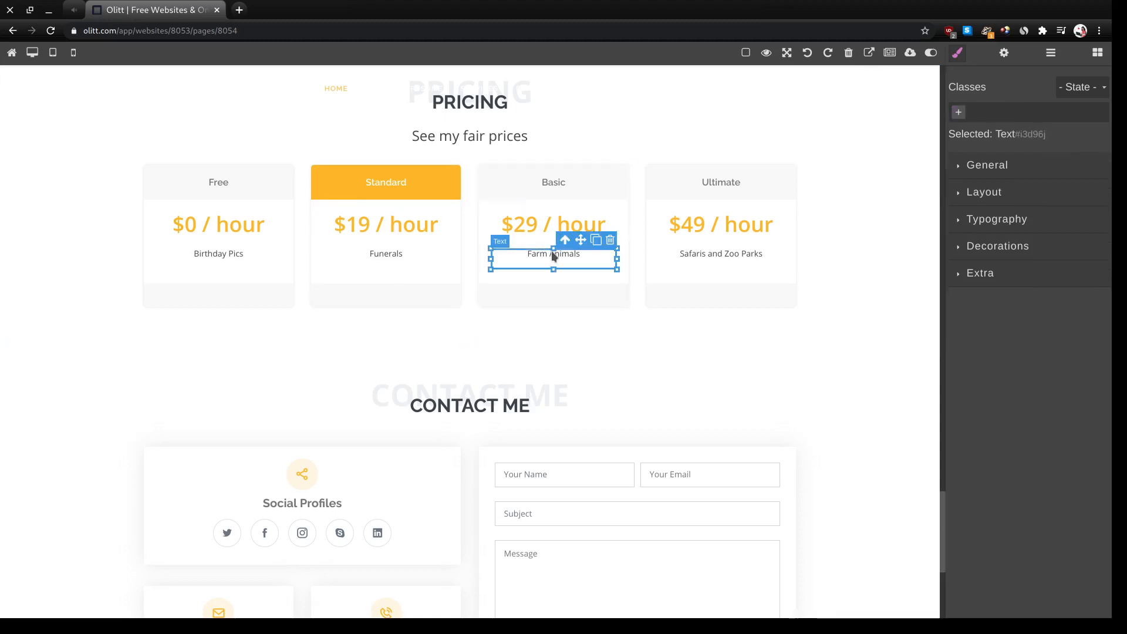
pyautogui.click(755, 262)
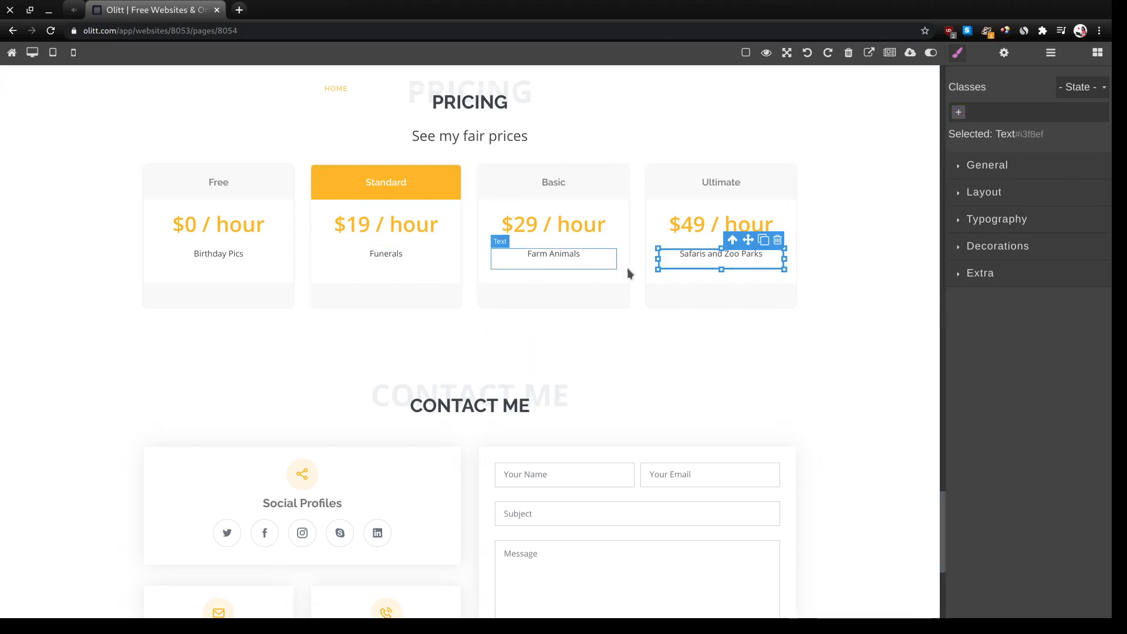
pyautogui.scroll(-5, 626, 320)
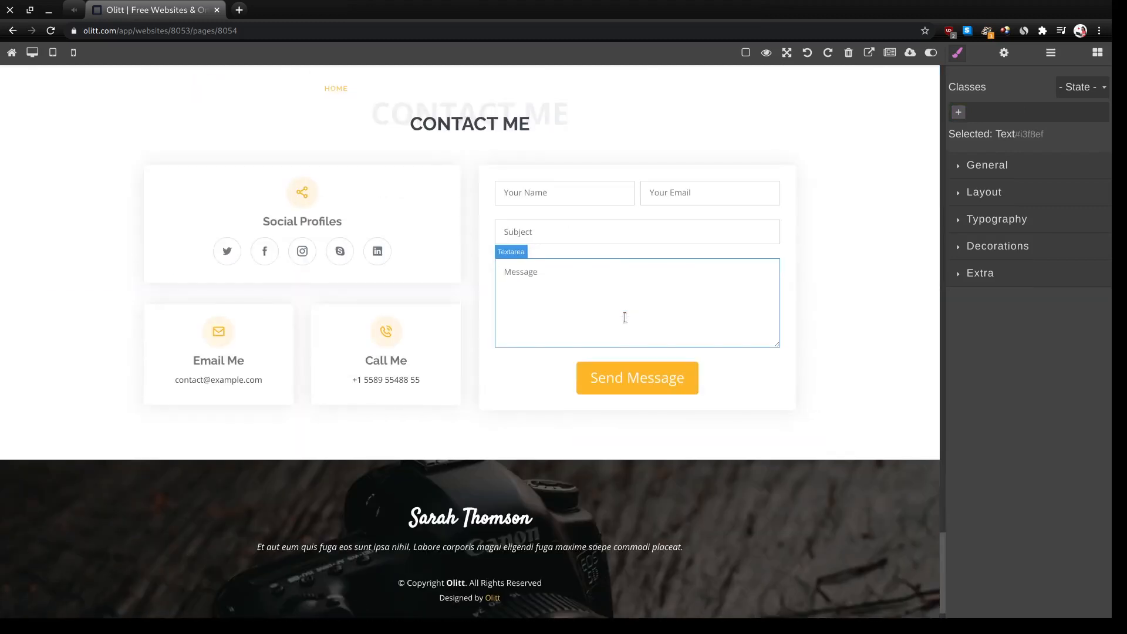
pyautogui.click(484, 131)
pyautogui.click(51, 280)
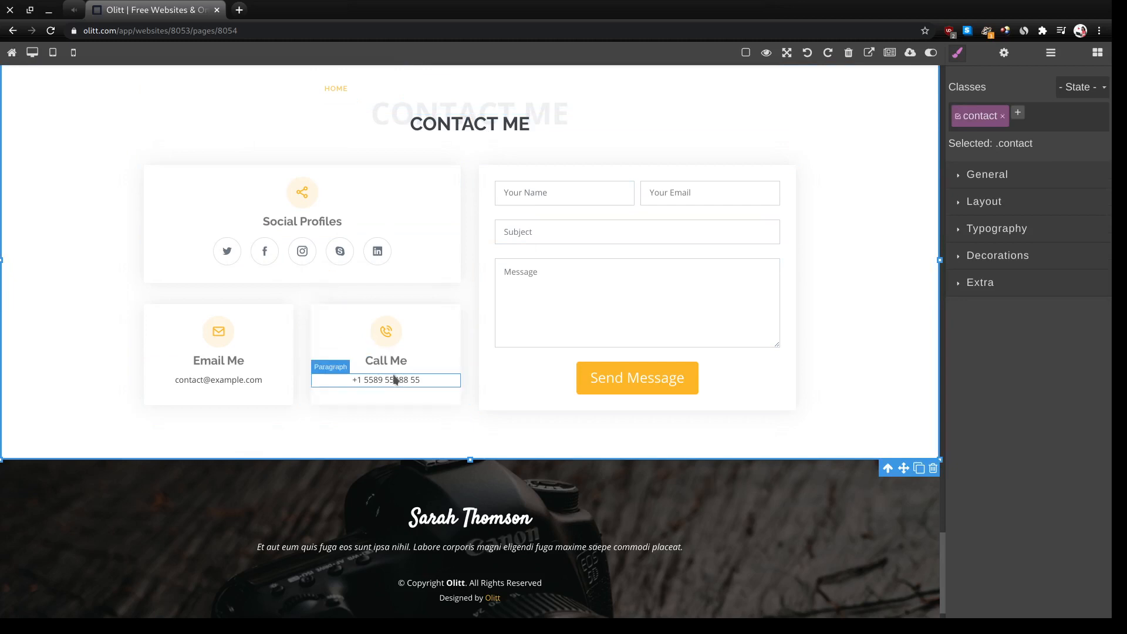
pyautogui.click(228, 253)
pyautogui.click(227, 262)
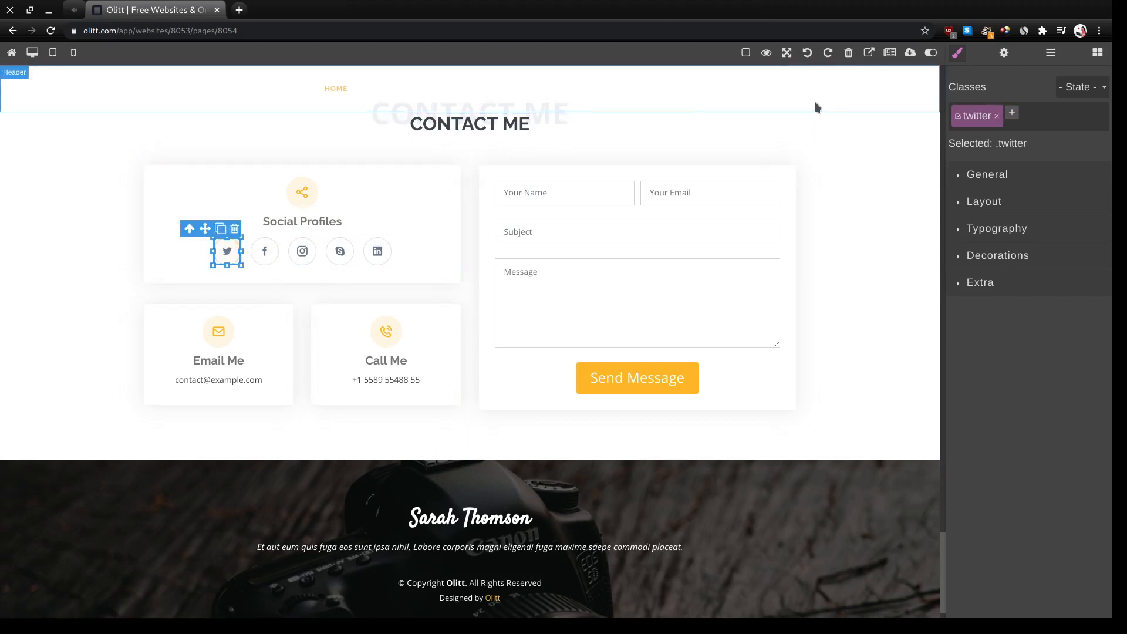
pyautogui.click(1006, 55)
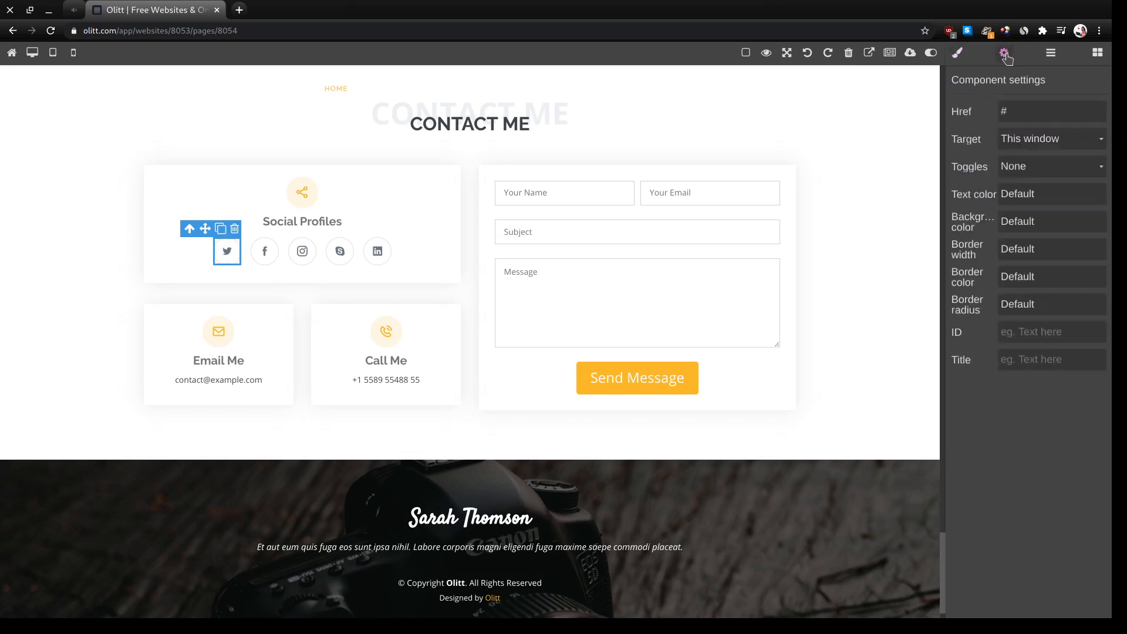
pyautogui.click(1028, 164)
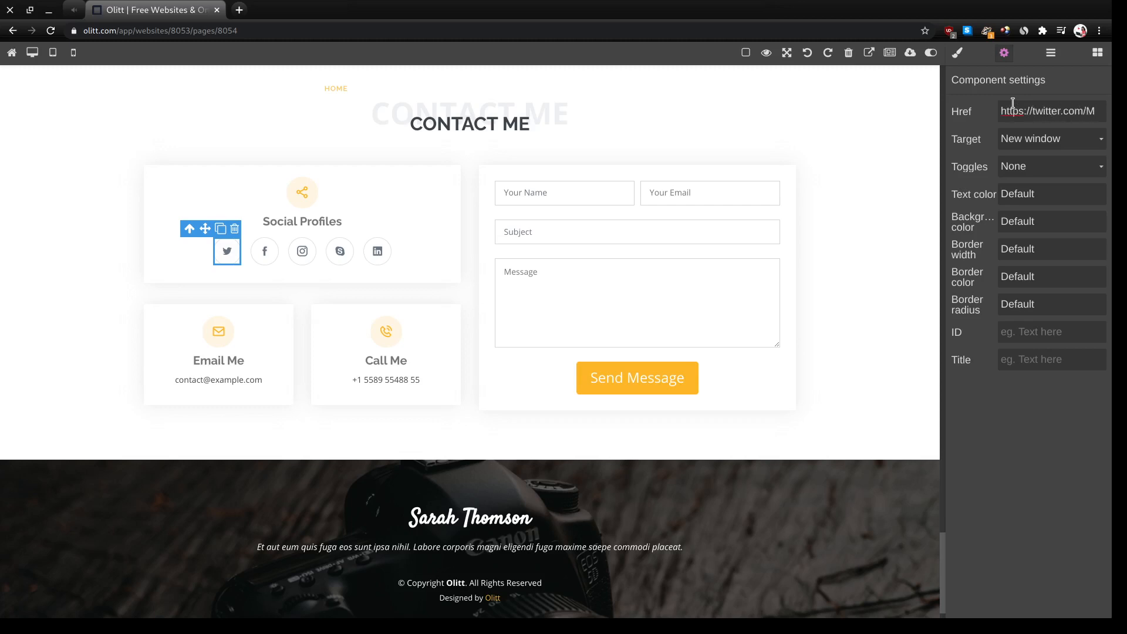
pyautogui.write('rketer')
pyautogui.write('Thea')
pyautogui.hotkey('shift', 'Home')
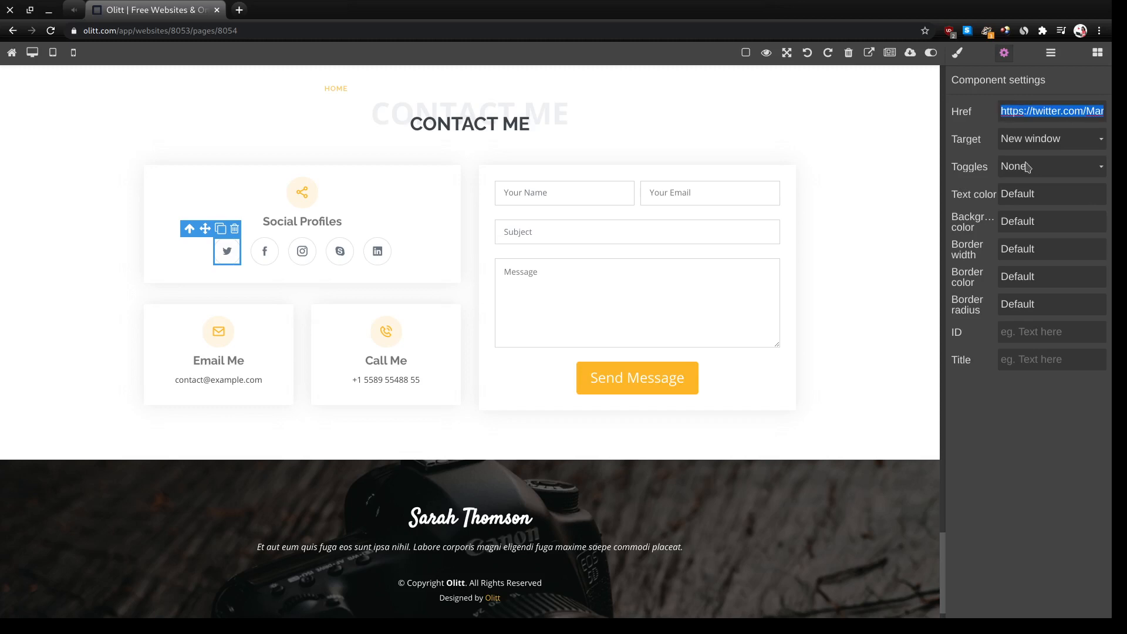
# - Select the Twitter icon's whole link address and copy it for reuse on the other social icons
pyautogui.click(1068, 111)
pyautogui.press('Right')
pyautogui.press('Right')
pyautogui.press('Right')
pyautogui.press('Right')
pyautogui.press('Right')
pyautogui.press('Right')
pyautogui.press('Right')
pyautogui.press('Right')
pyautogui.press('Right')
pyautogui.press('Right')
pyautogui.press('Right')
pyautogui.press('Right')
pyautogui.press('Right')
pyautogui.press('Right')
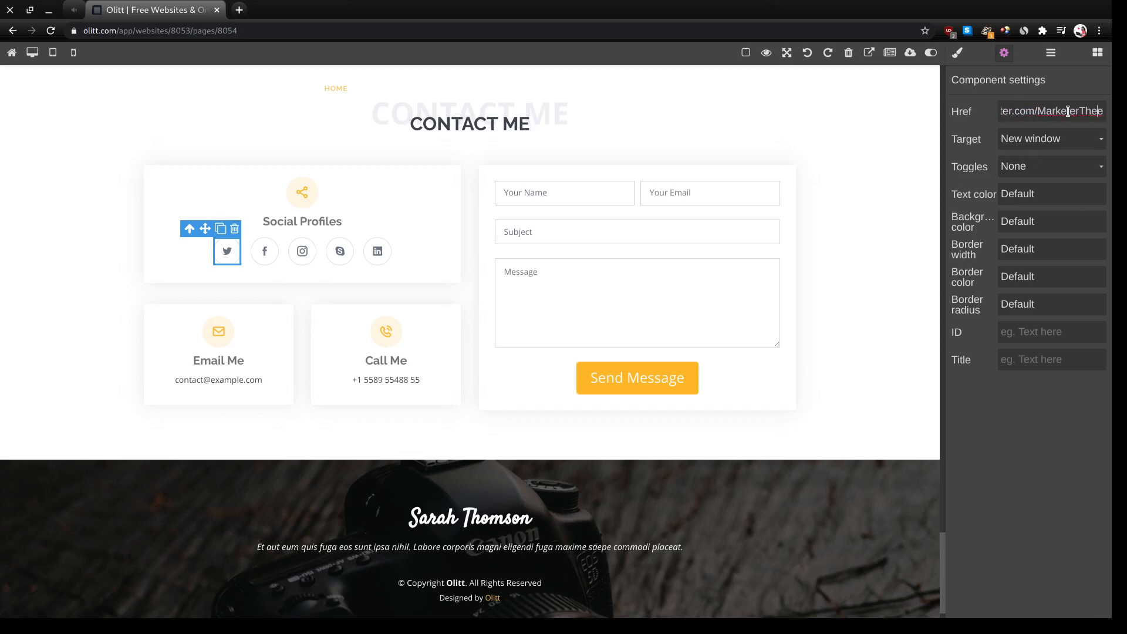
pyautogui.press('Left')
pyautogui.press('Left')
pyautogui.press('Left')
pyautogui.press('Left')
pyautogui.press('Left')
pyautogui.press('Left')
pyautogui.press('Left')
pyautogui.press('Left')
pyautogui.press('Left')
pyautogui.press('Left')
pyautogui.press('Left')
pyautogui.press('Left')
pyautogui.press('Left')
pyautogui.press('Left')
pyautogui.press('Left')
pyautogui.press('Left')
pyautogui.press('Left')
pyautogui.press('Left')
pyautogui.press('Left')
pyautogui.click(271, 255)
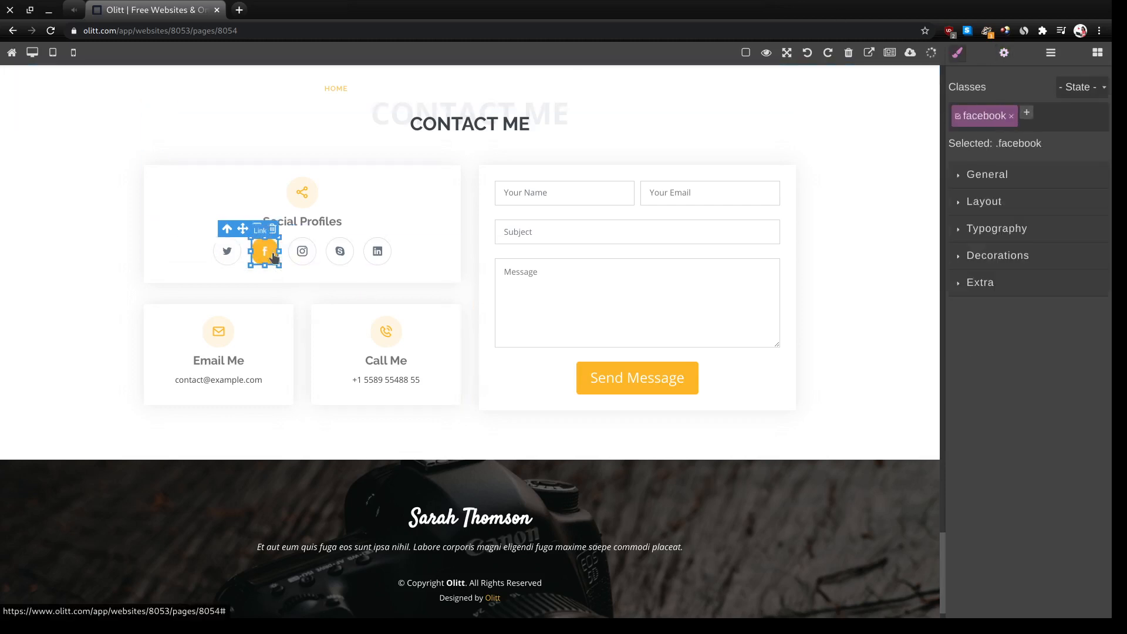
pyautogui.click(1002, 54)
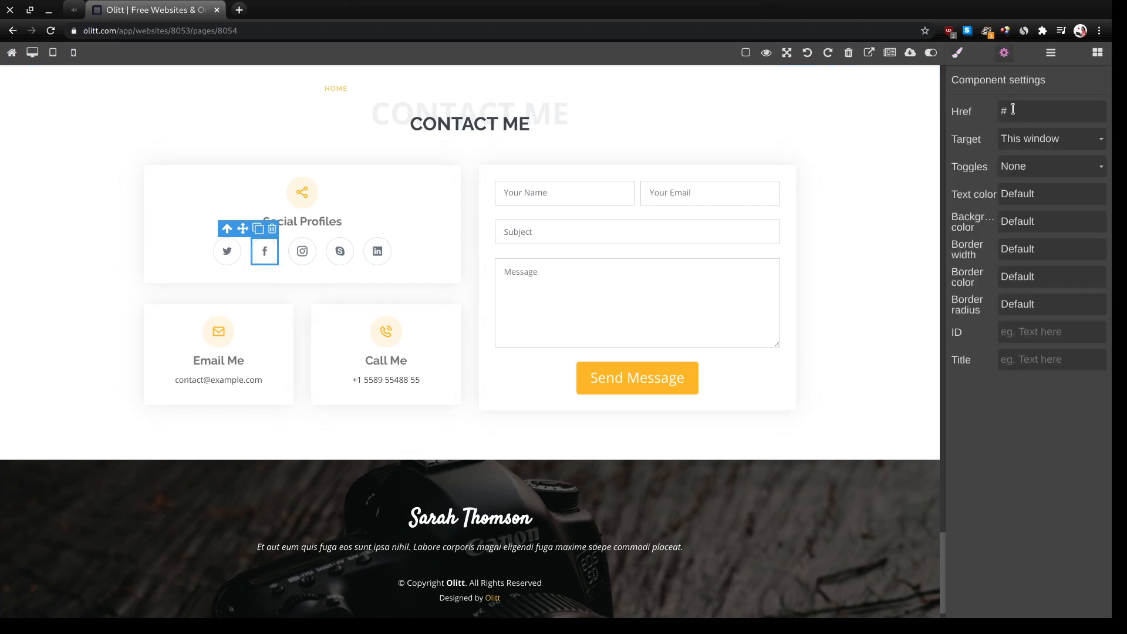
pyautogui.hotkey('ctrl', 'v')
pyautogui.write('facebook')
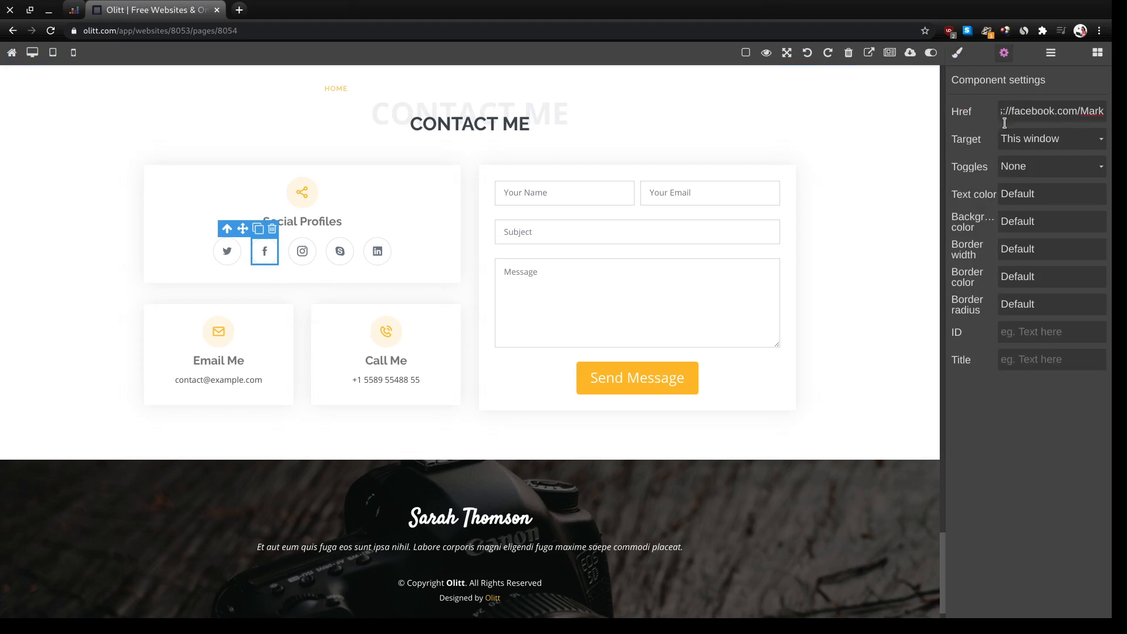
pyautogui.click(1033, 144)
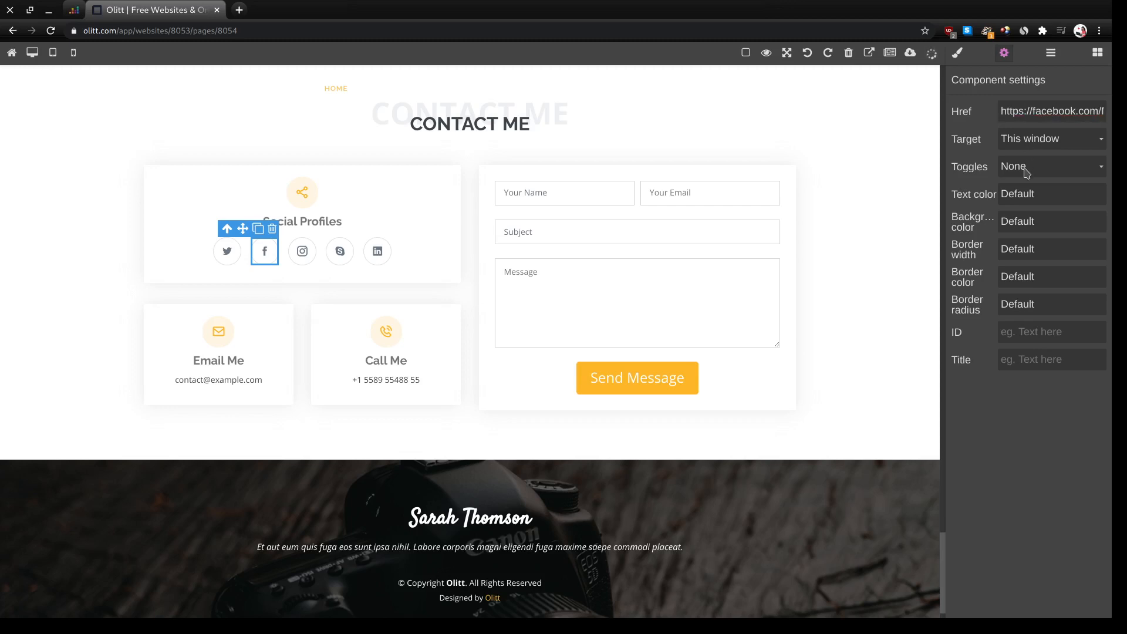
pyautogui.click(1027, 170)
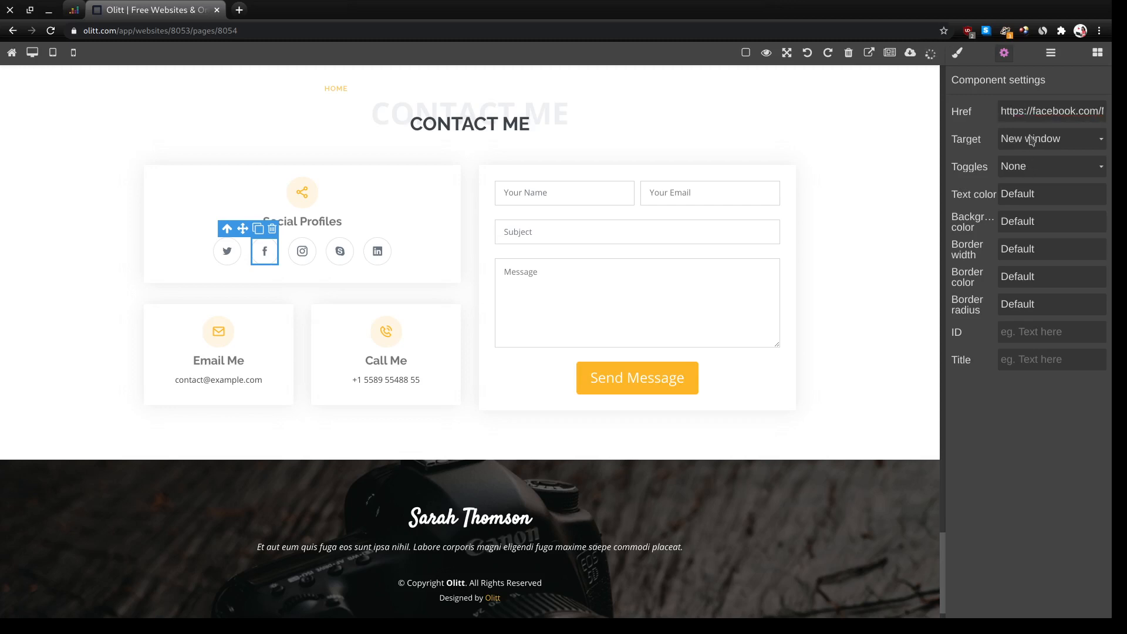
pyautogui.click(305, 254)
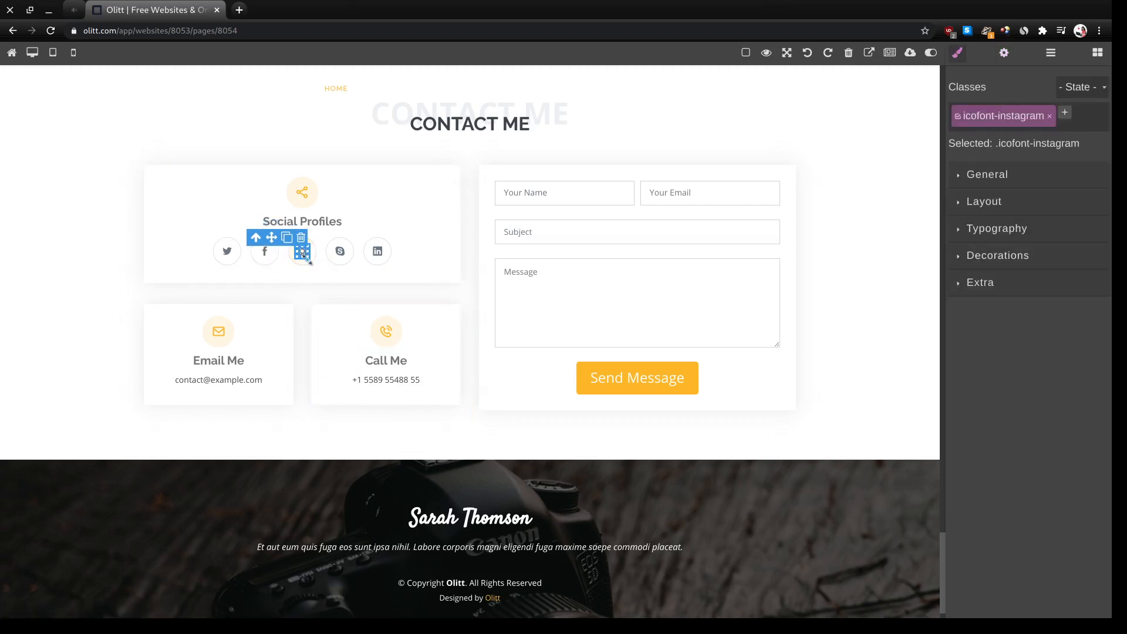
pyautogui.click(304, 261)
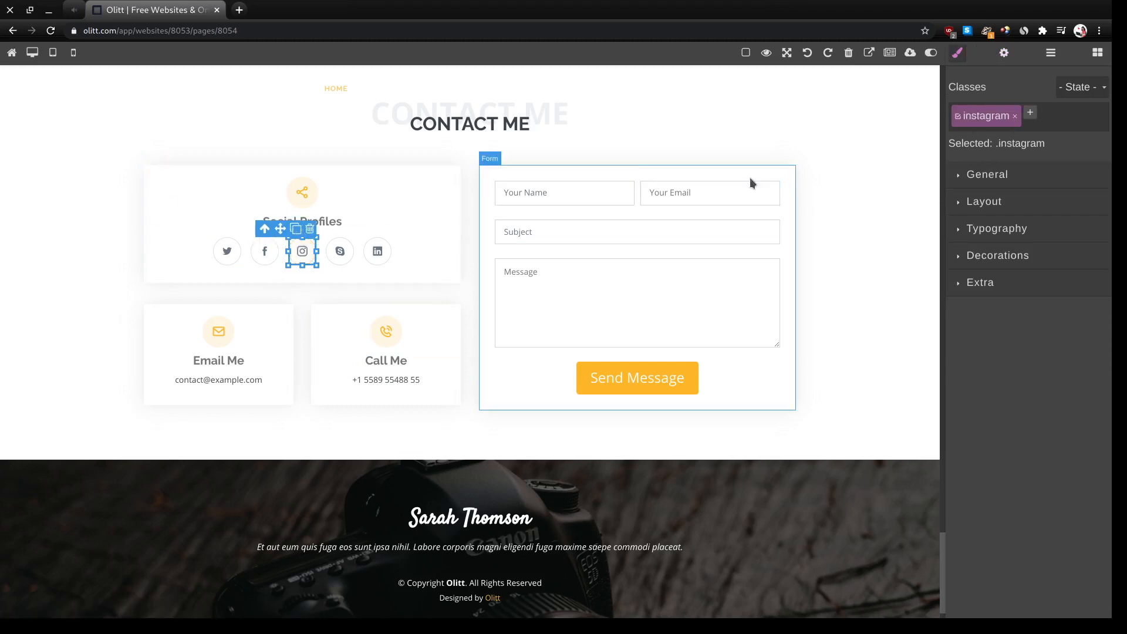
pyautogui.click(1003, 54)
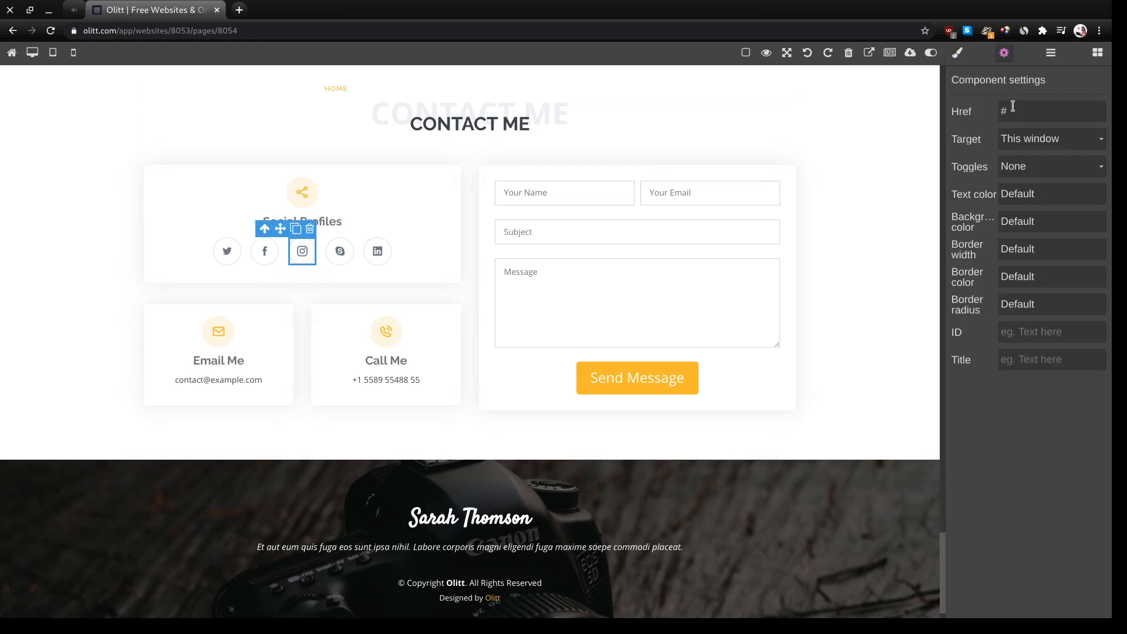
pyautogui.hotkey('ctrl', 'v')
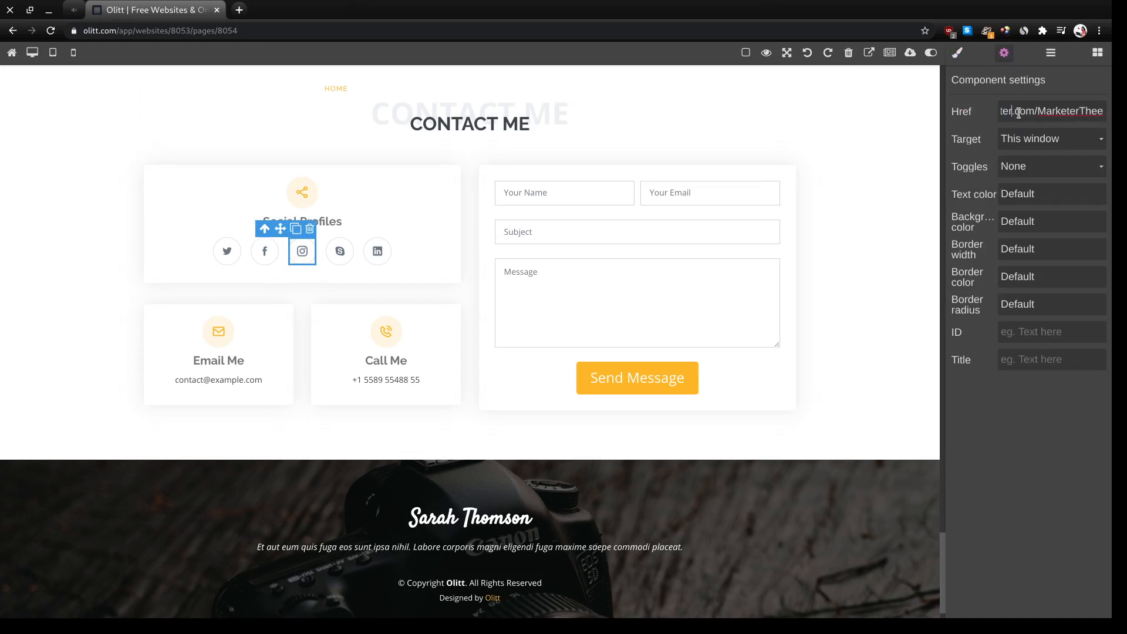
pyautogui.press('BackSpace')
pyautogui.press('BackSpace')
pyautogui.press('BackSpace')
pyautogui.press('BackSpace')
pyautogui.press('BackSpace')
pyautogui.press('BackSpace')
pyautogui.write('instagram')
pyautogui.click(1031, 152)
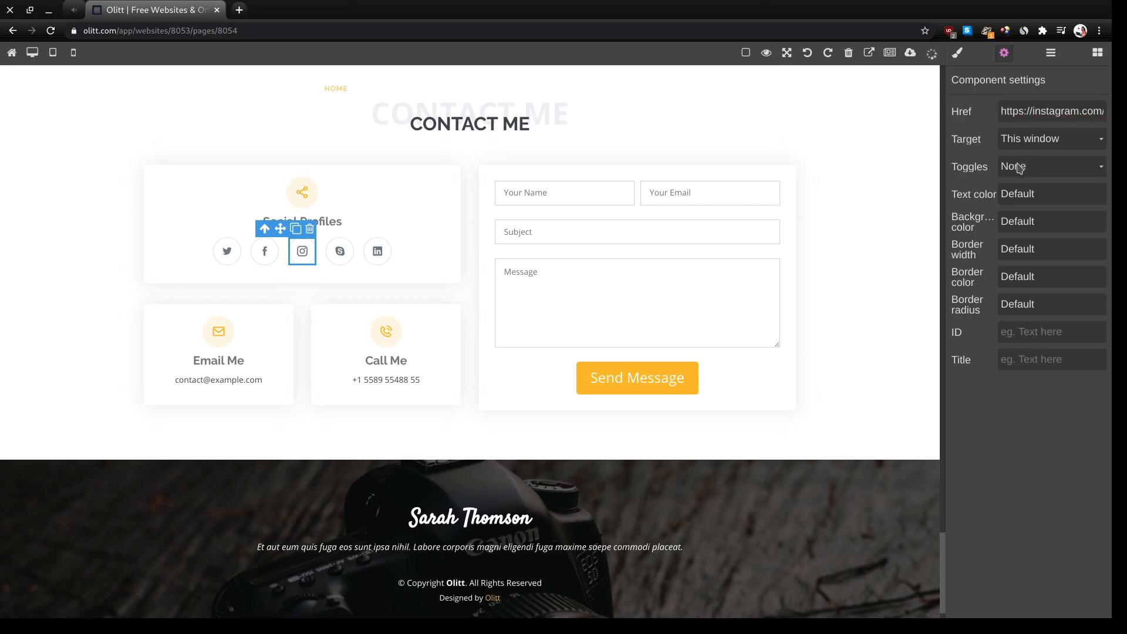
pyautogui.click(1020, 169)
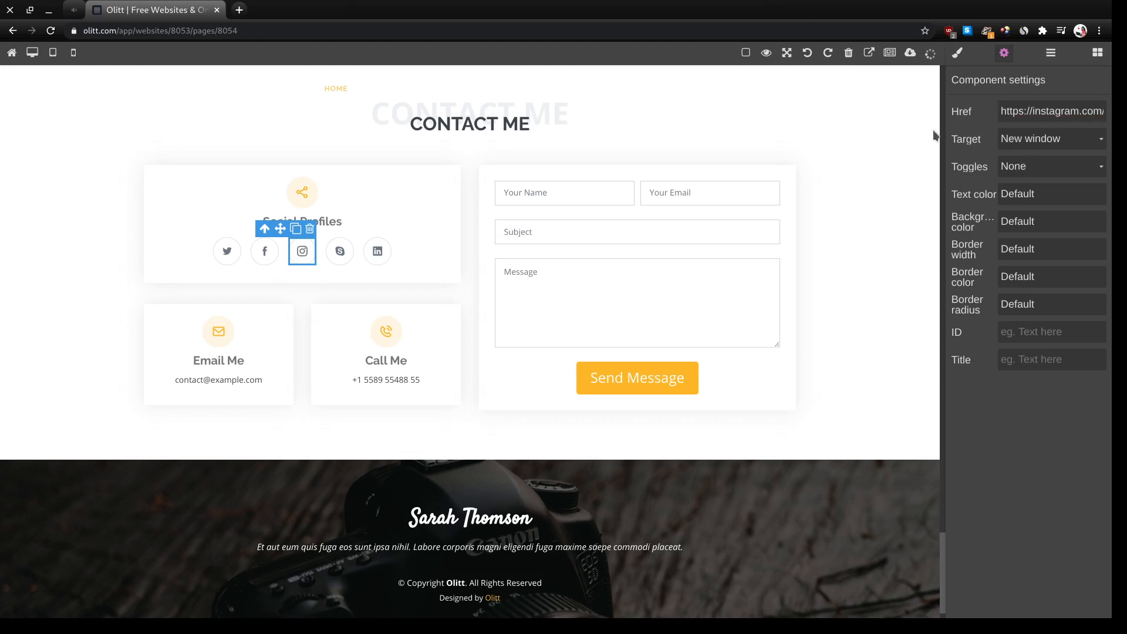
pyautogui.click(346, 261)
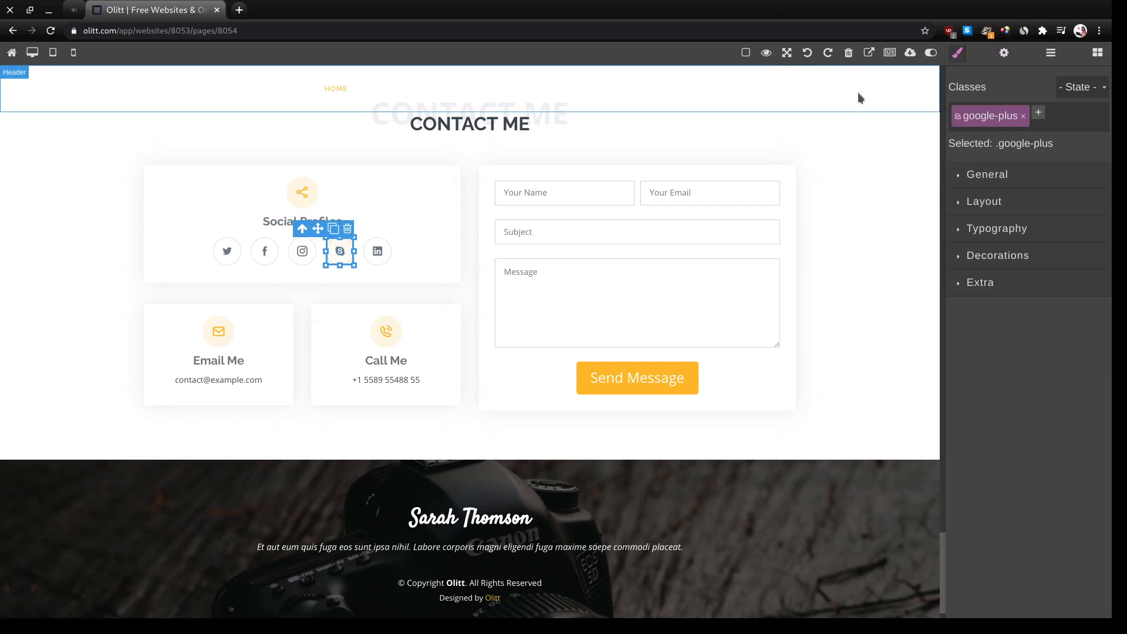
pyautogui.click(1003, 55)
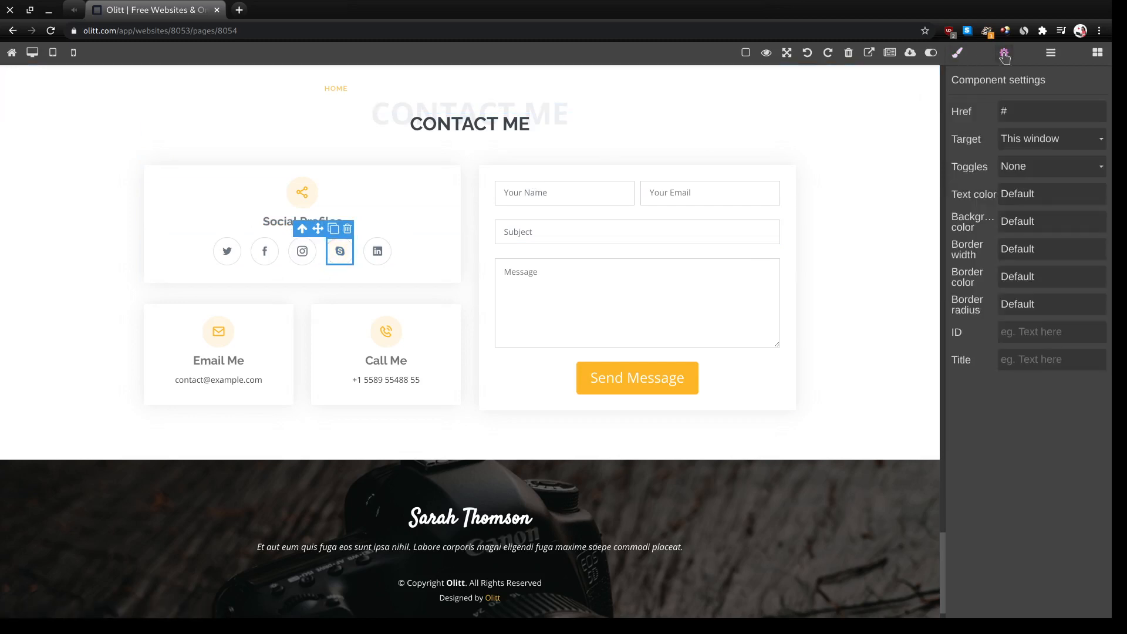
pyautogui.doubleClick(1013, 117)
pyautogui.hotkey('ctrl', 'v')
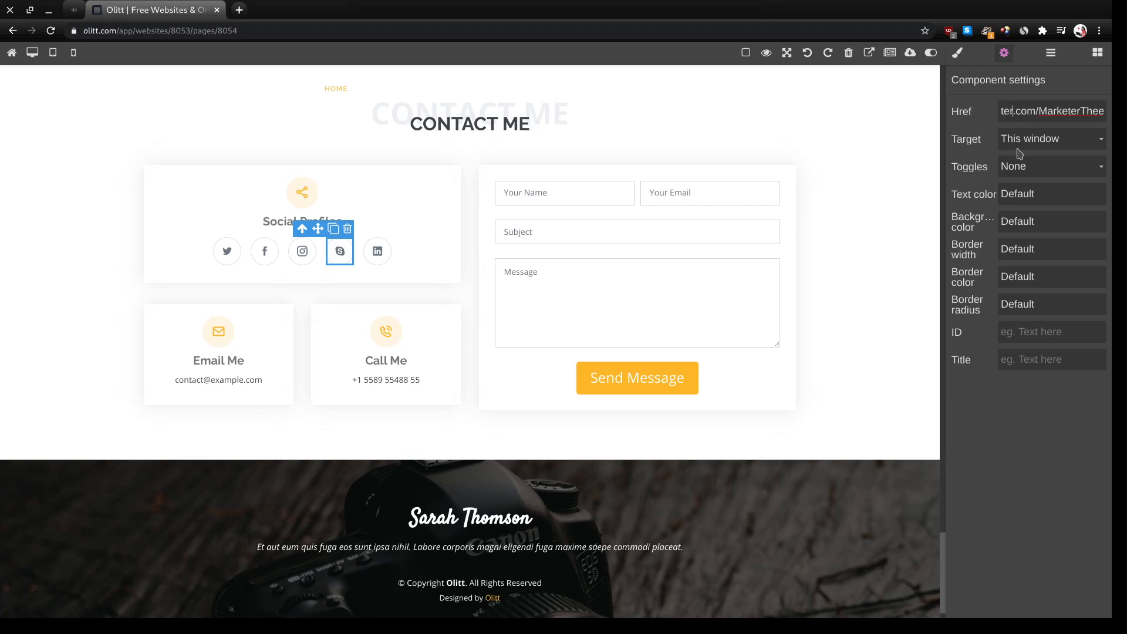
pyautogui.press('BackSpace')
pyautogui.press('BackSpace')
pyautogui.write('skype')
pyautogui.click(1019, 143)
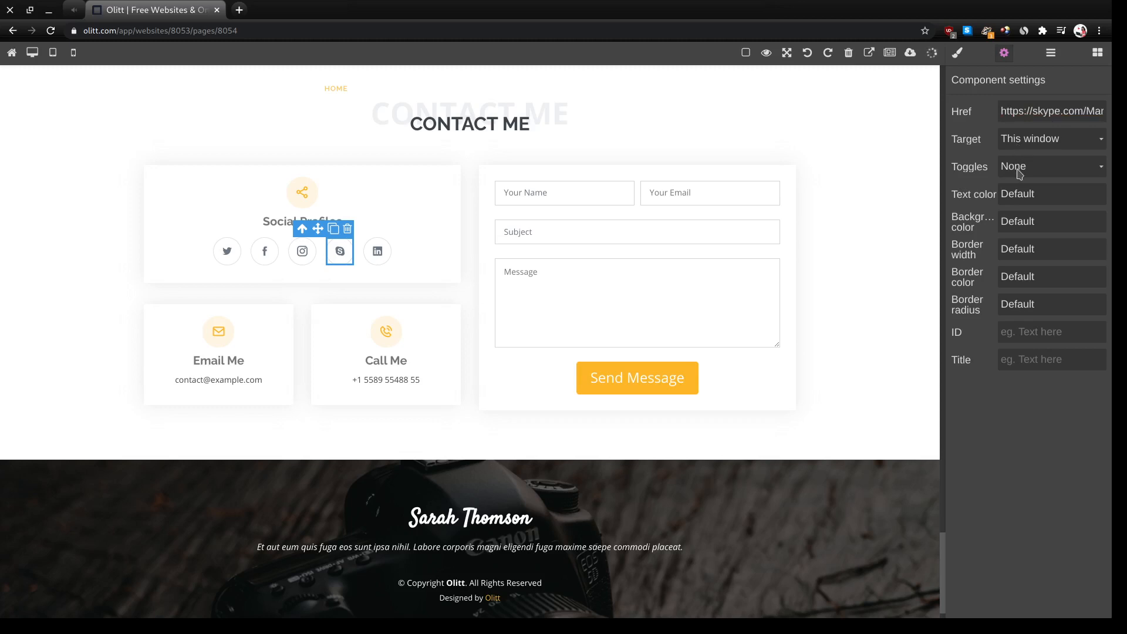
pyautogui.click(1019, 173)
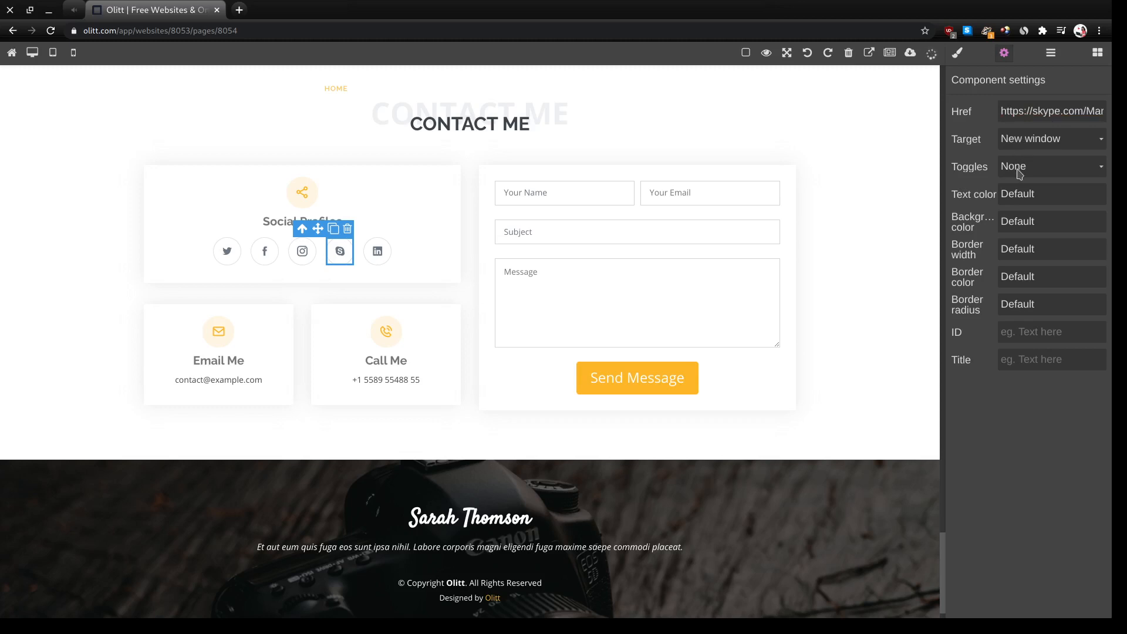
pyautogui.click(386, 253)
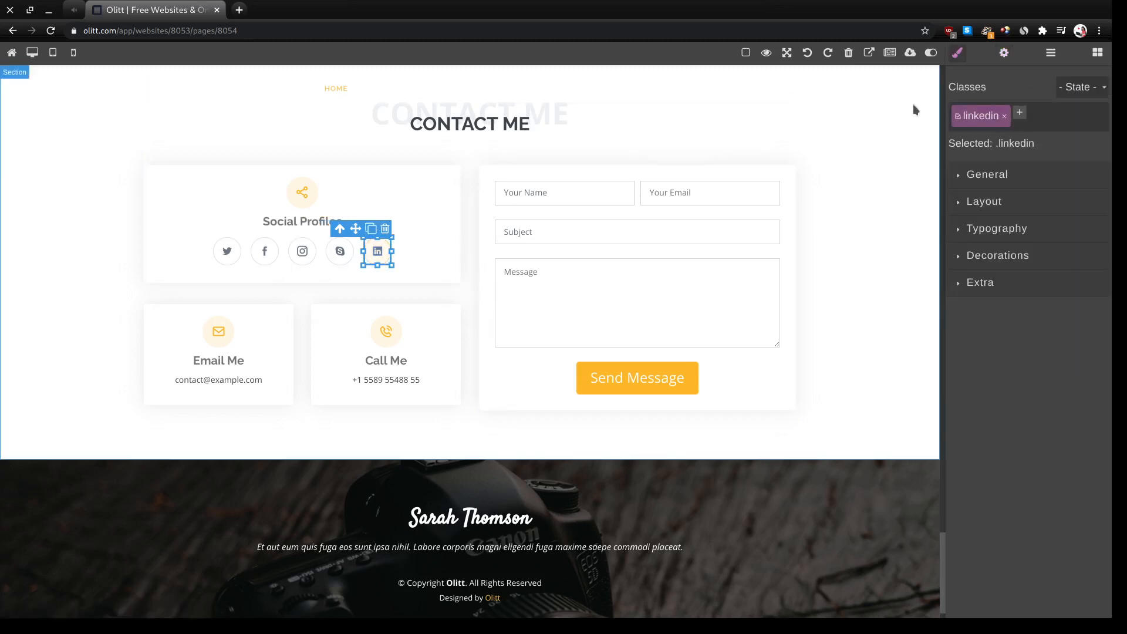
pyautogui.click(1005, 54)
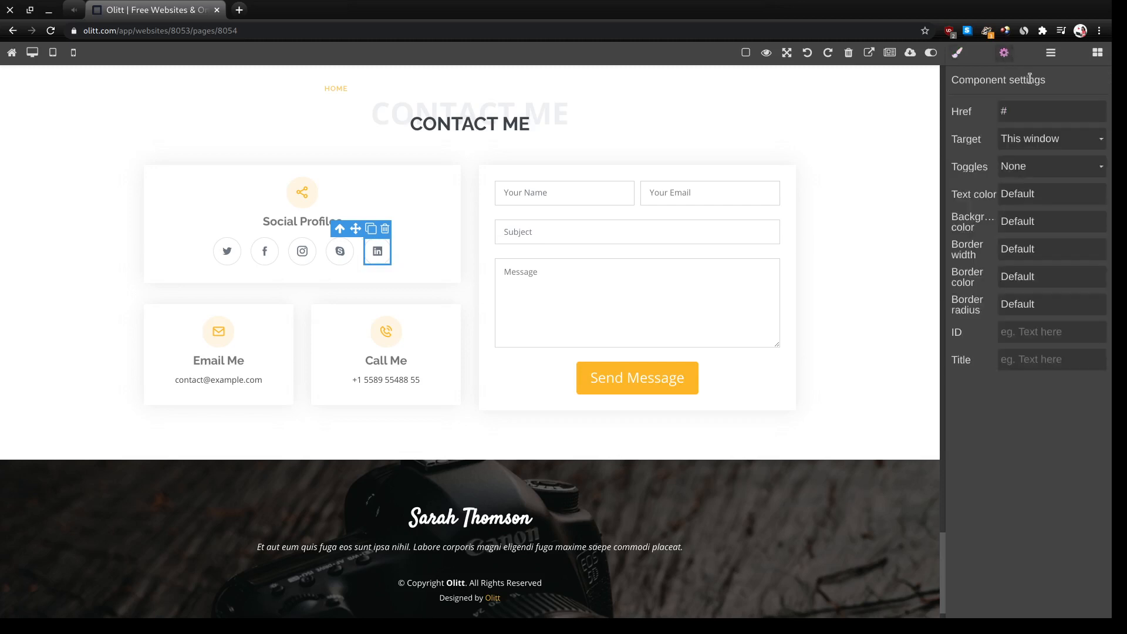
pyautogui.hotkey('ctrl', 'v')
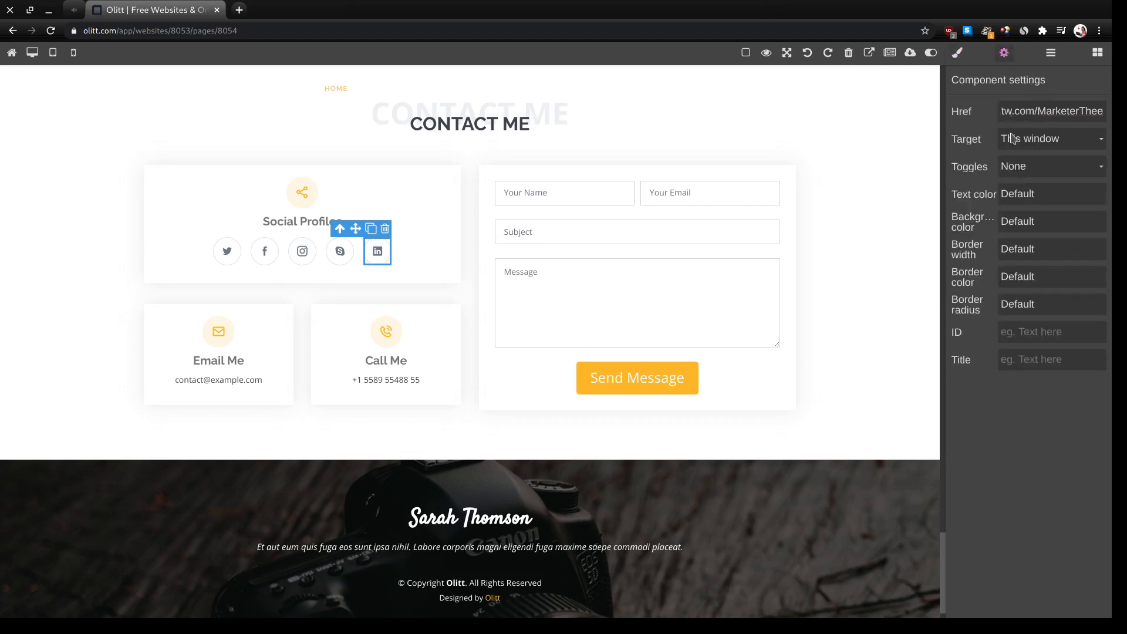
pyautogui.write('linkedin')
pyautogui.click(1057, 137)
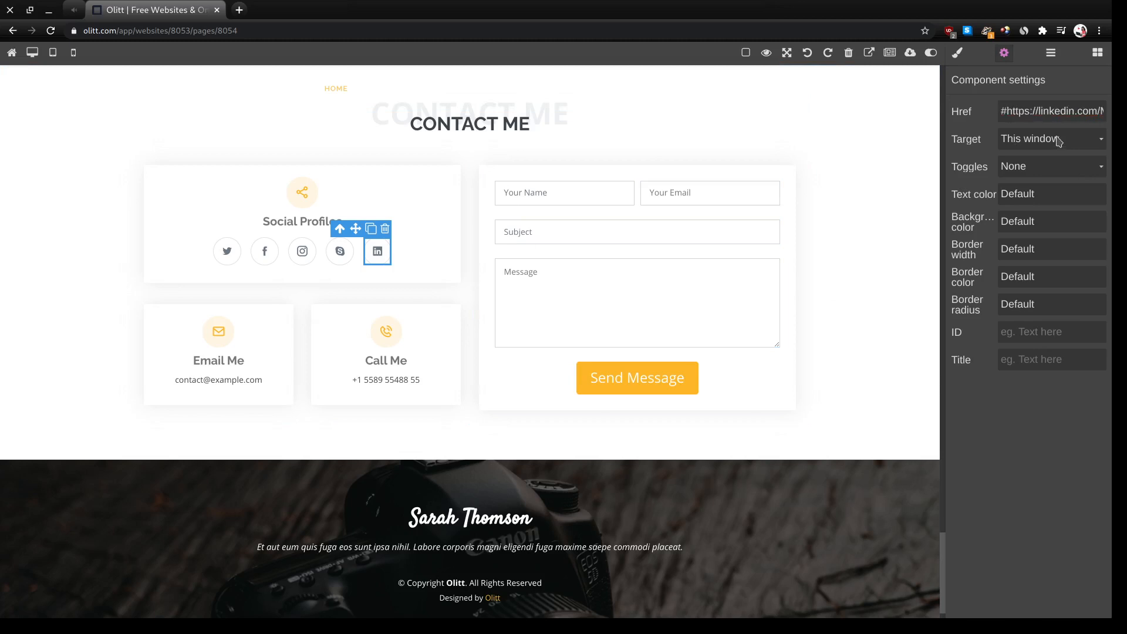
pyautogui.click(1036, 176)
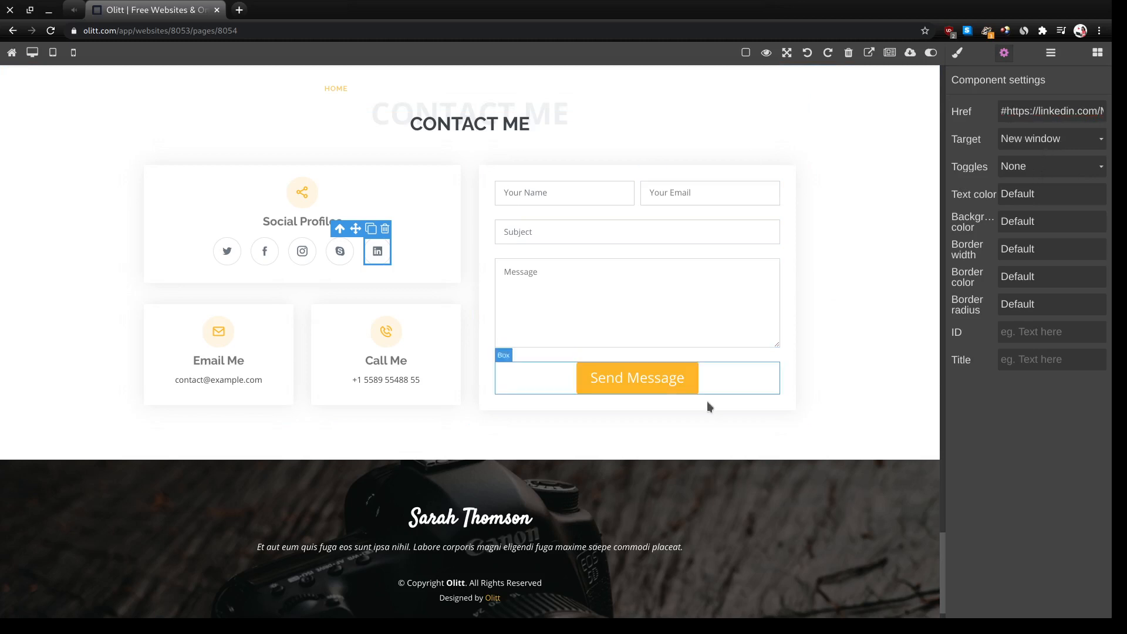
# - Replace the footer heading with "Thee Freelance Animal Photographer" and delete the placeholder tagline beneath it
pyautogui.scroll(-1, 708, 405)
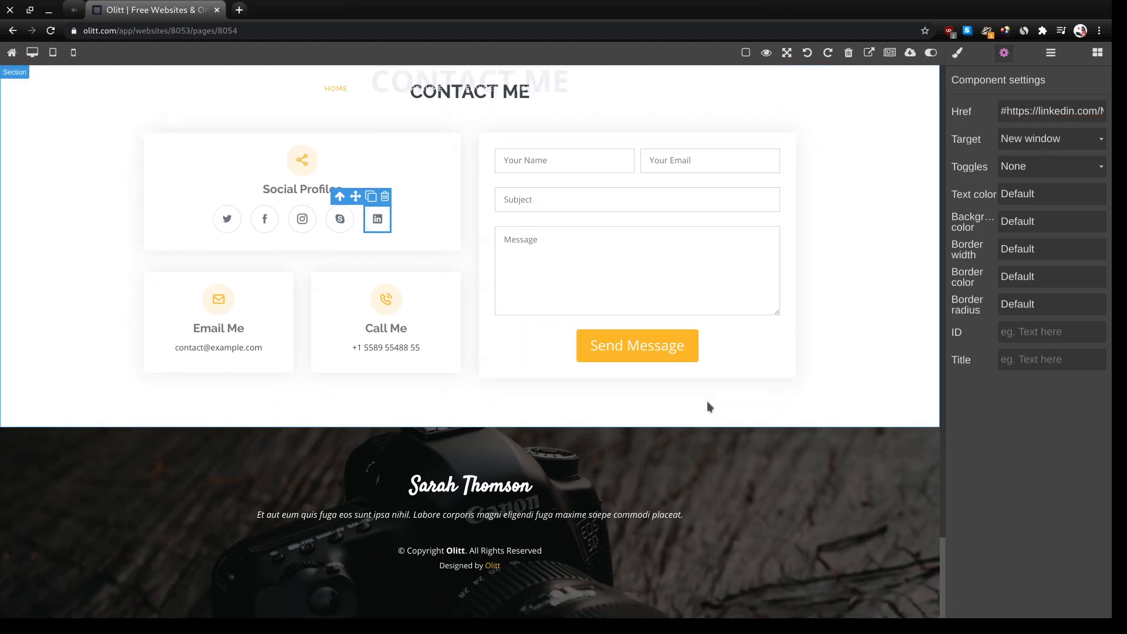
pyautogui.doubleClick(474, 484)
pyautogui.hotkey('ctrl', 'a')
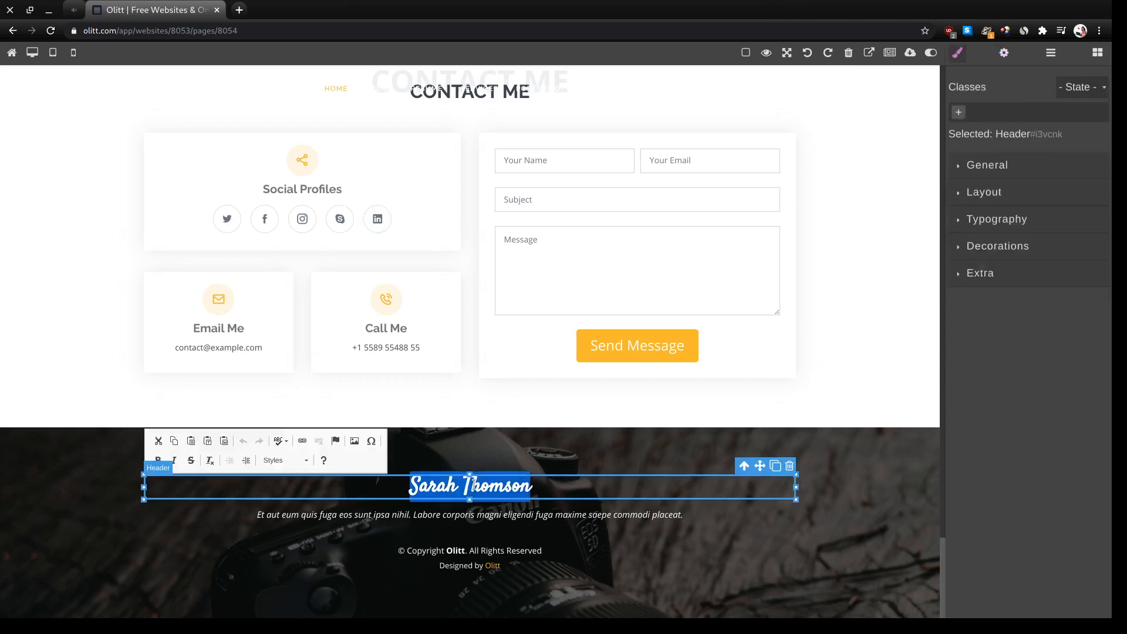
pyautogui.press('BackSpace')
pyautogui.write('Thee Fr')
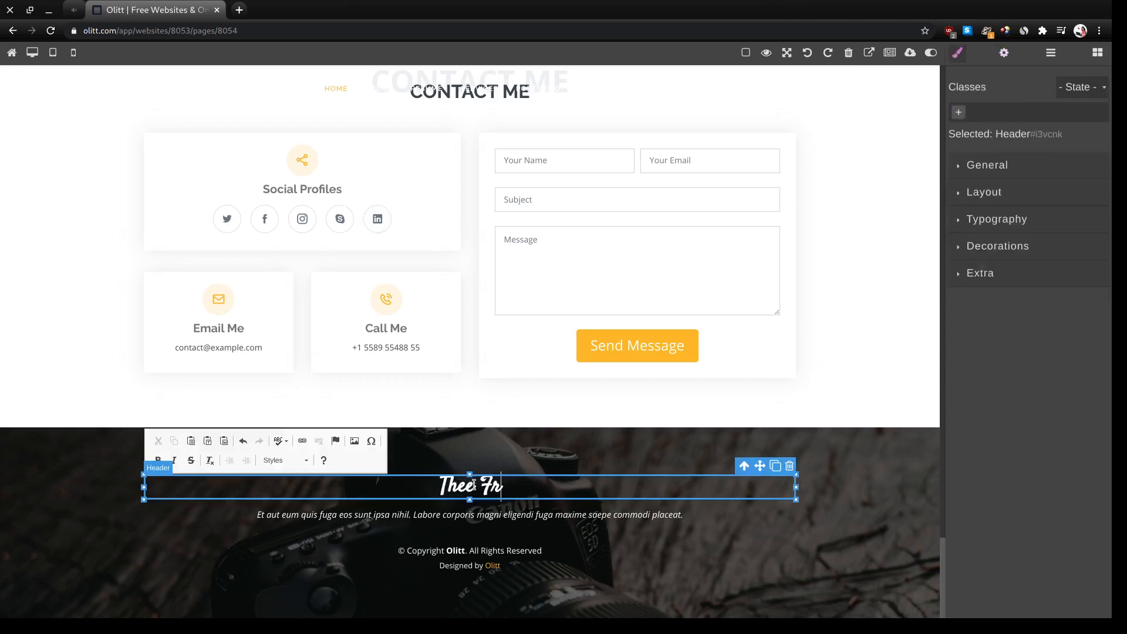
pyautogui.write('eelance ')
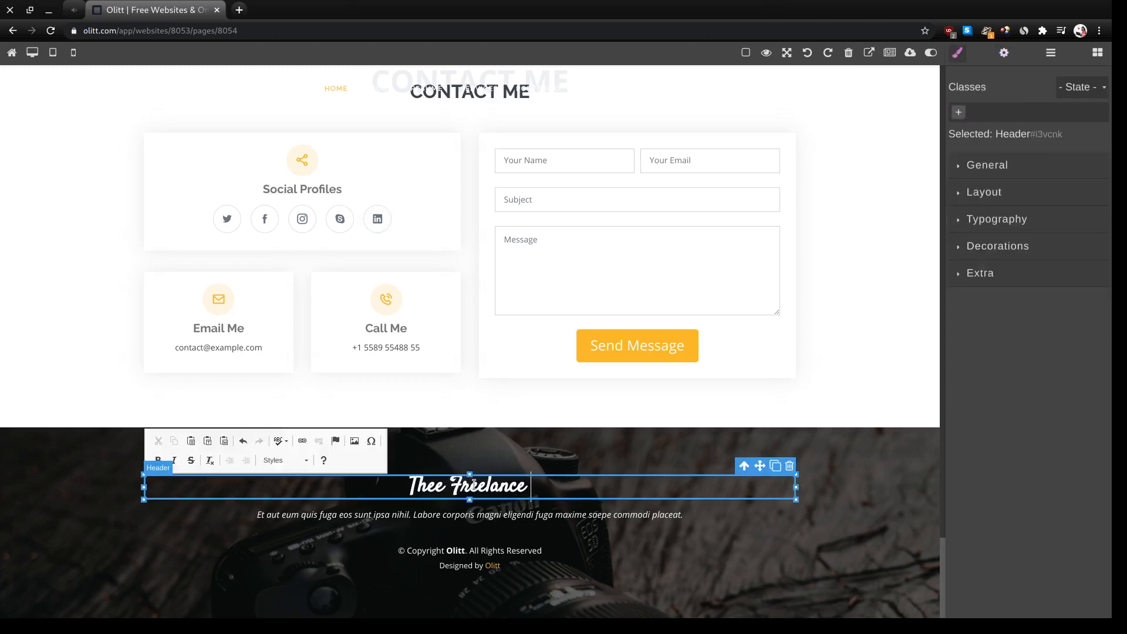
pyautogui.write('Animal P')
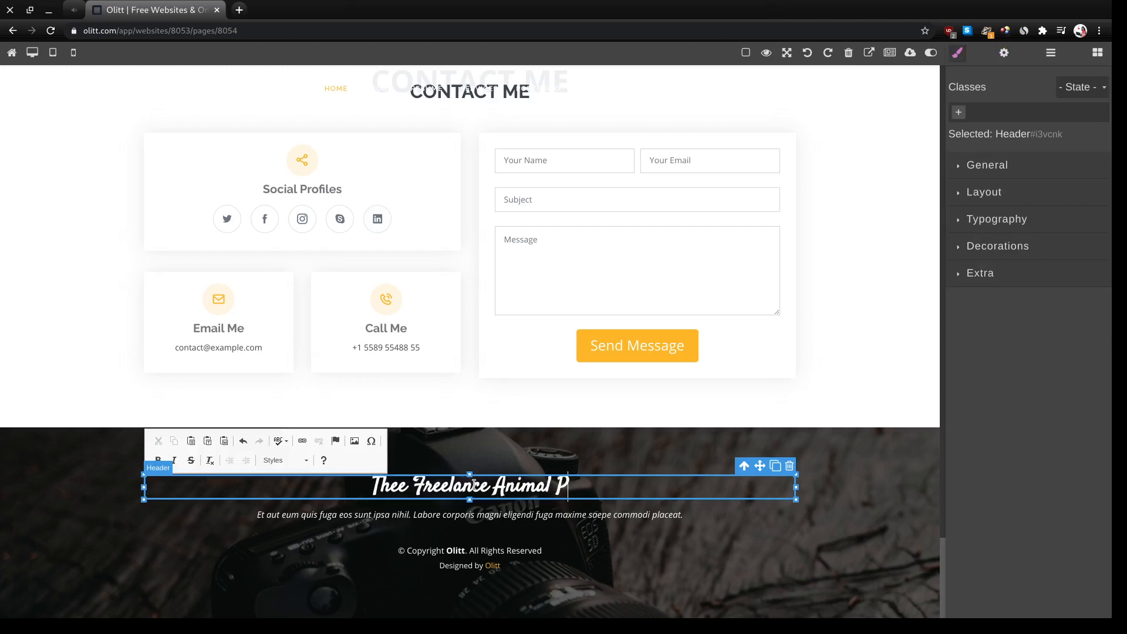
pyautogui.write('hotographer')
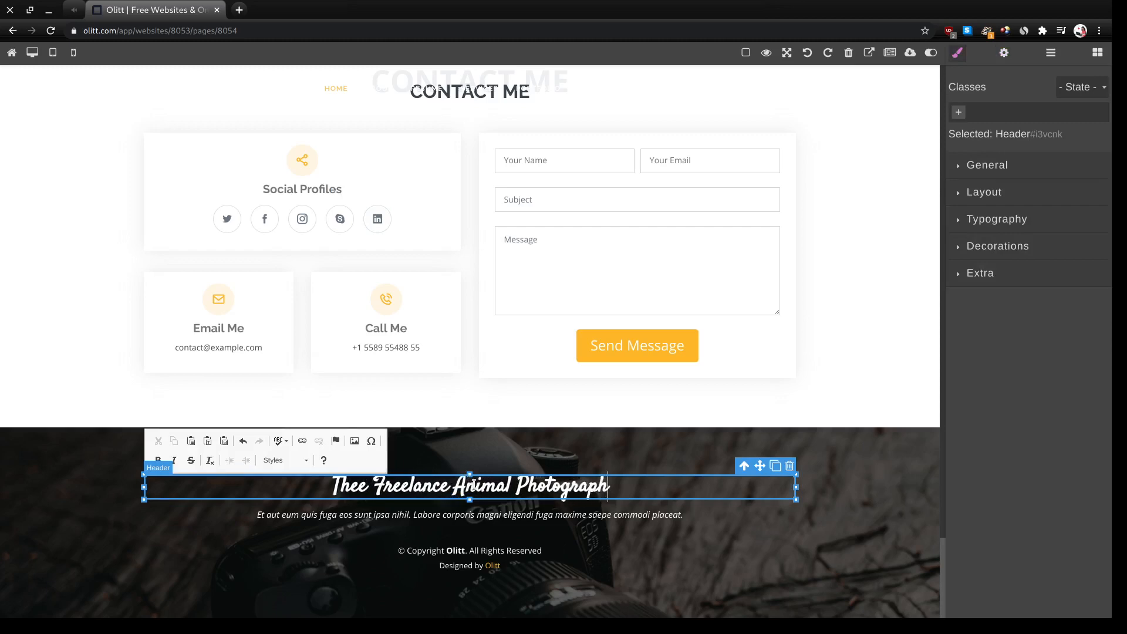
pyautogui.click(397, 520)
pyautogui.press('Delete')
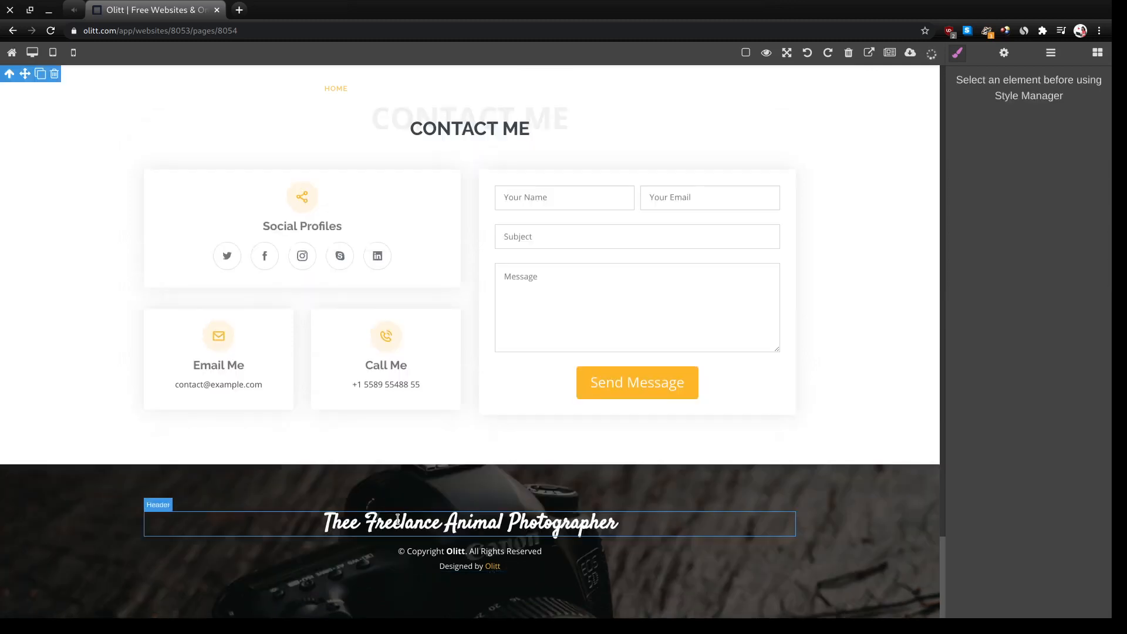
# - Replace the bold Olitt name in the footer's copyright line with "Thee Freelance Animal Photographer"
pyautogui.click(456, 552)
pyautogui.doubleClick(452, 552)
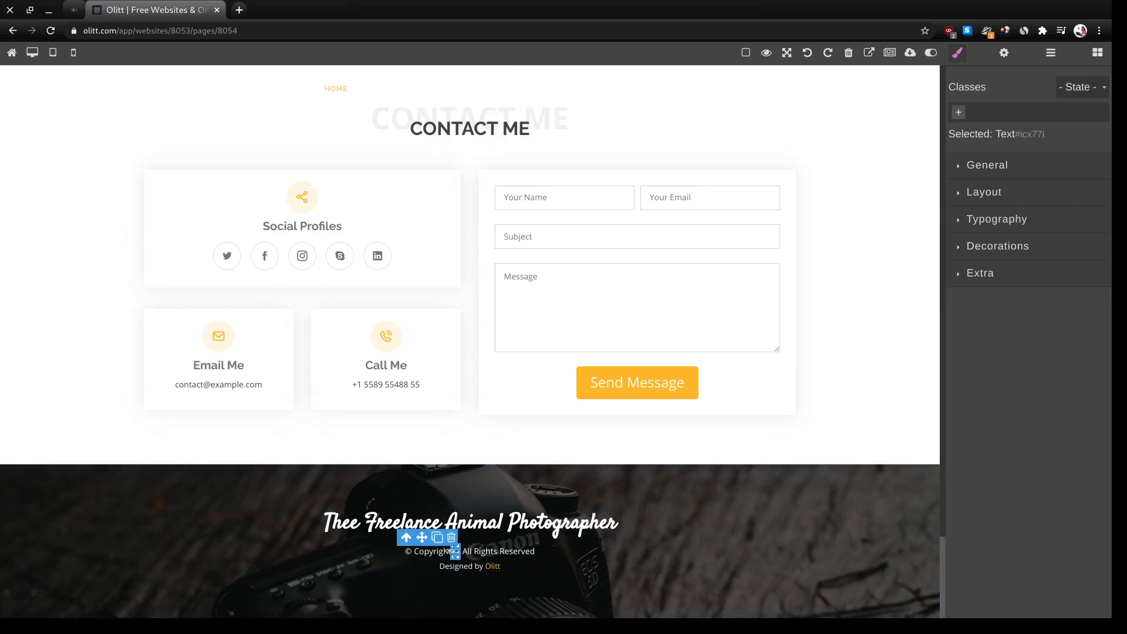
pyautogui.write('Thee F')
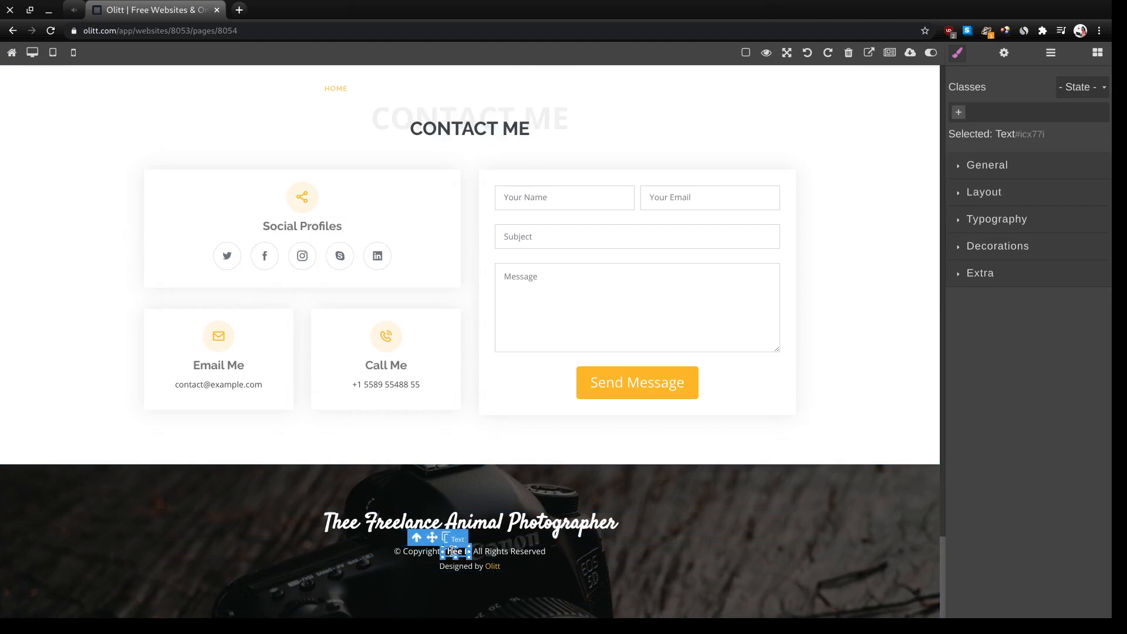
pyautogui.write('reelance A')
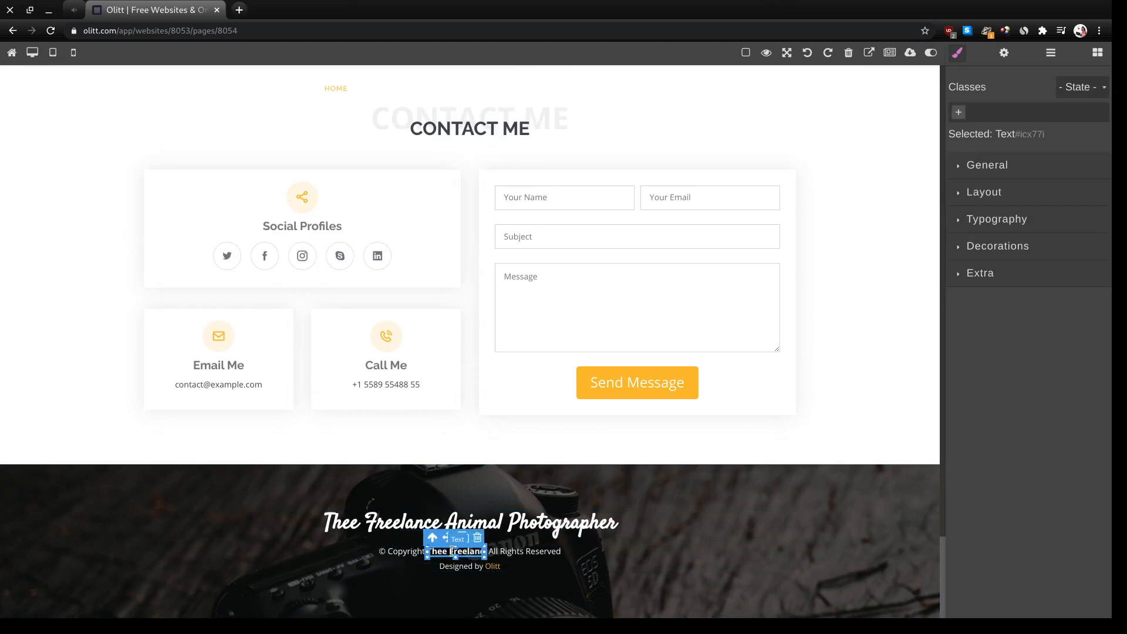
pyautogui.write('nim')
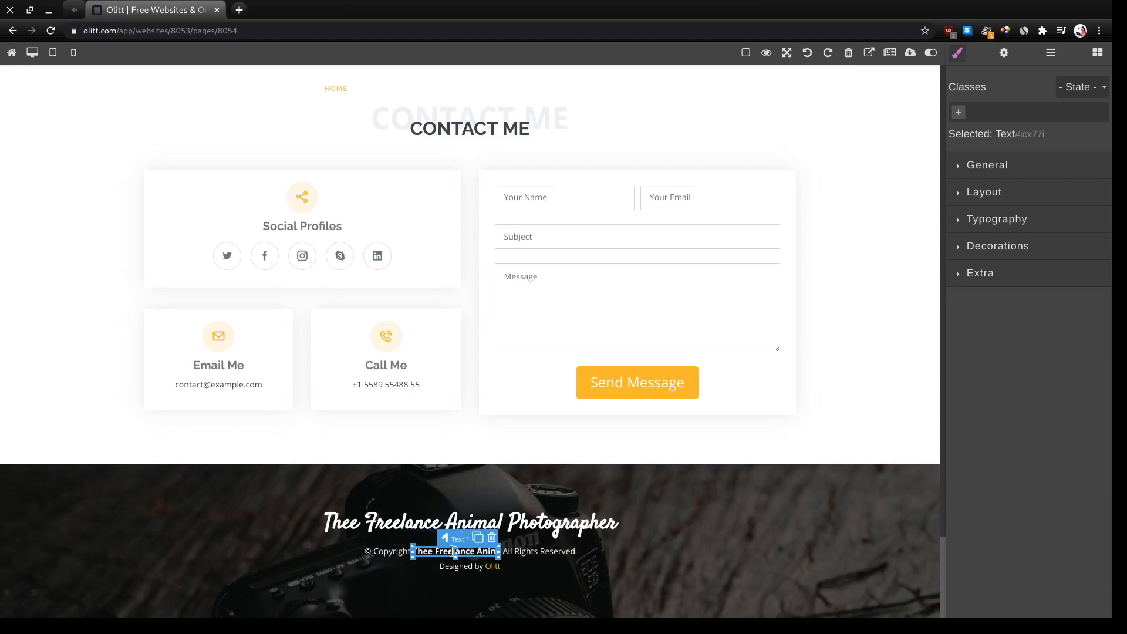
pyautogui.write('al Pho')
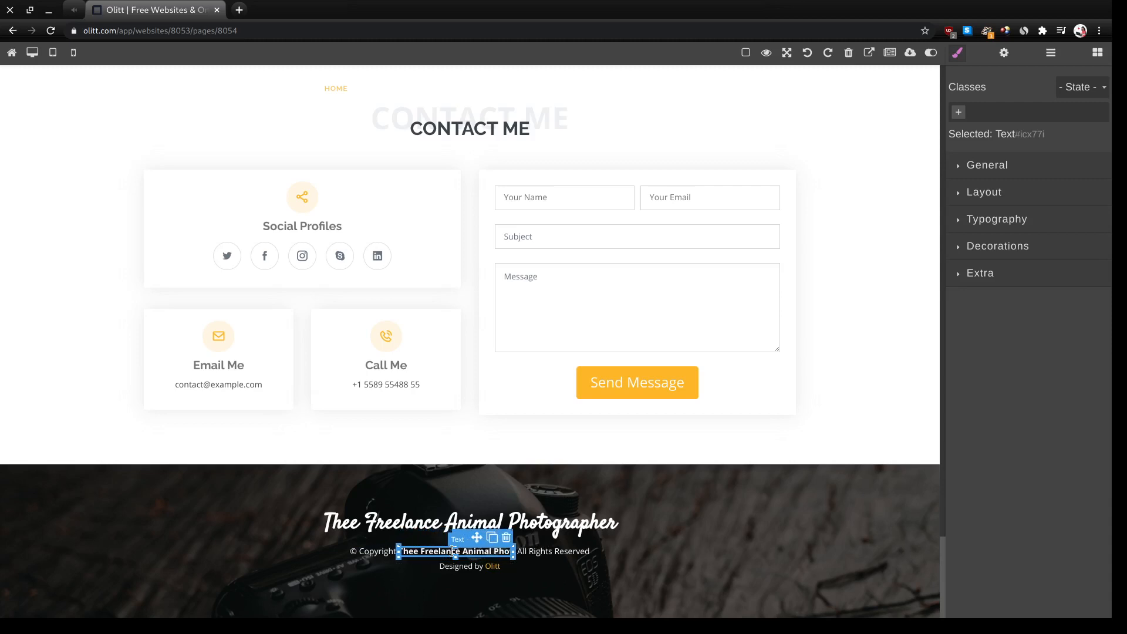
pyautogui.write('tographe')
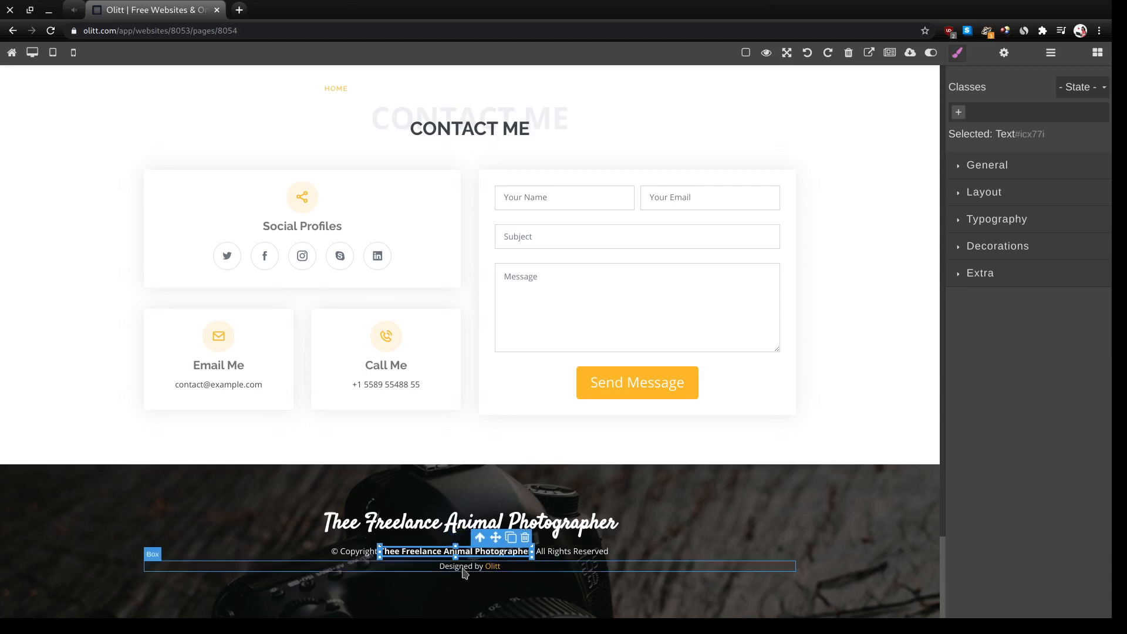
# - Change the link text after "Designed by" in the footer to "Thee Freelance Animal Photographer"
pyautogui.click(491, 567)
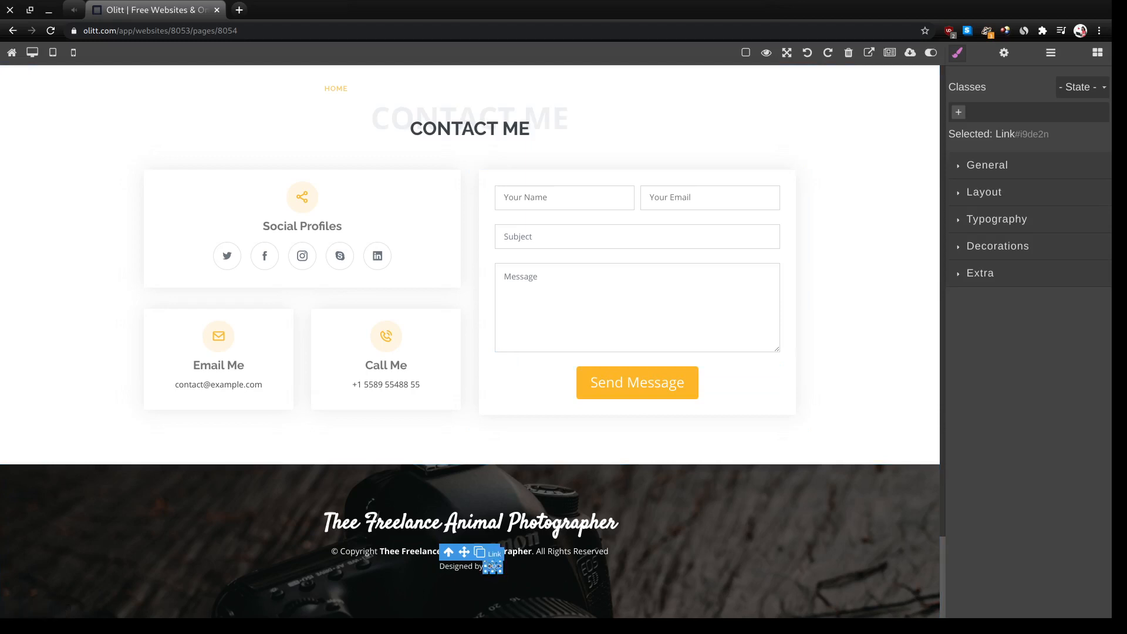
pyautogui.write('Thee Free')
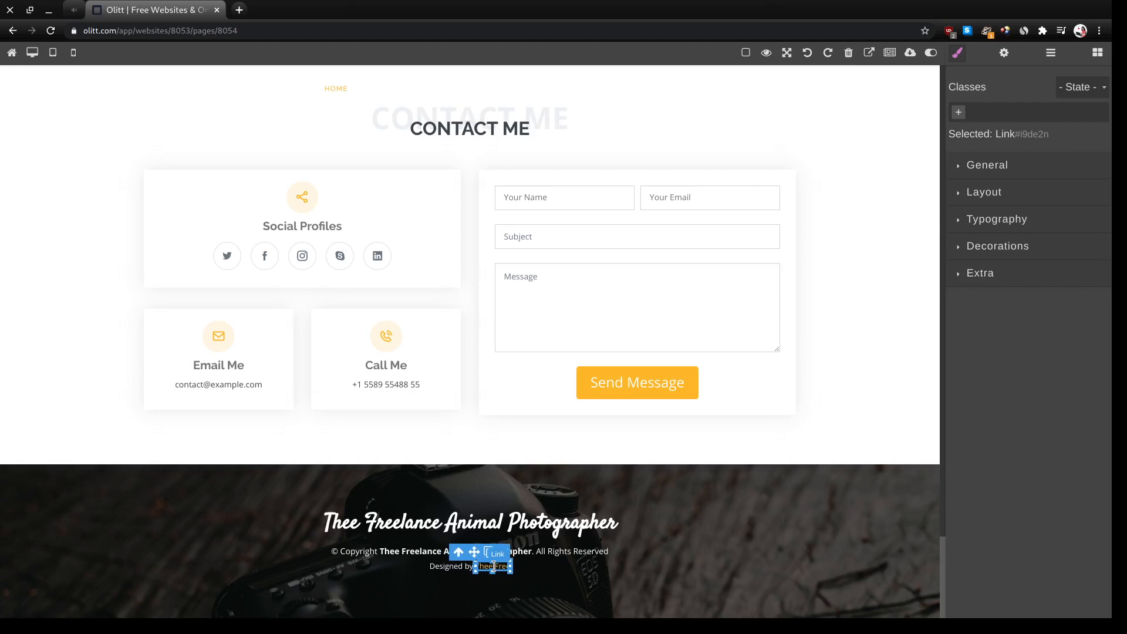
pyautogui.write('lan')
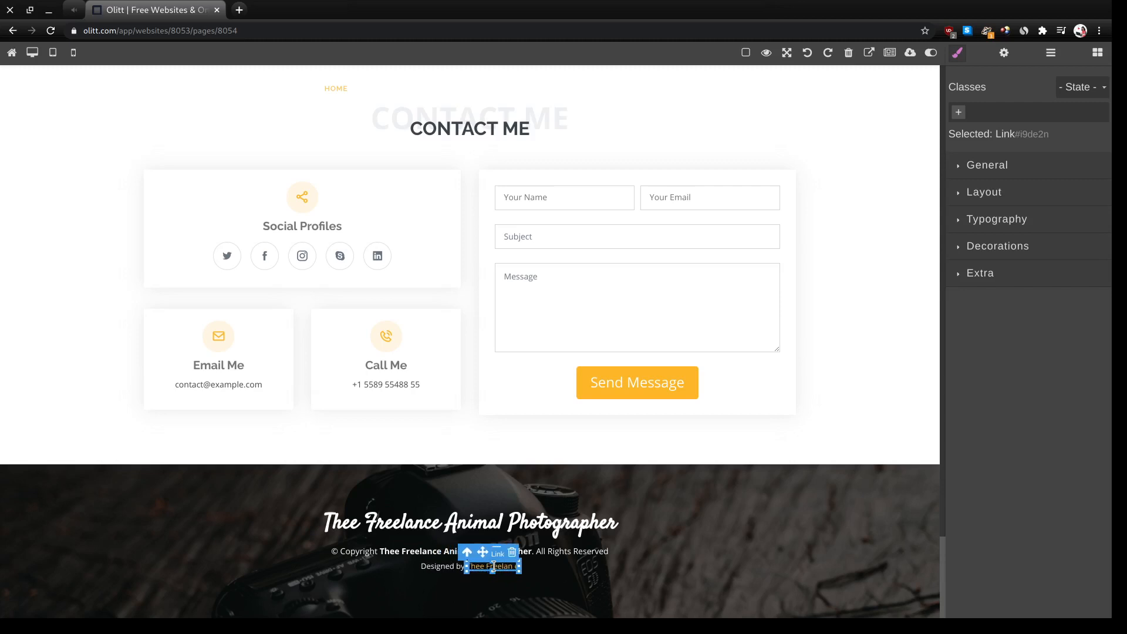
pyautogui.write('ce')
pyautogui.write(' A')
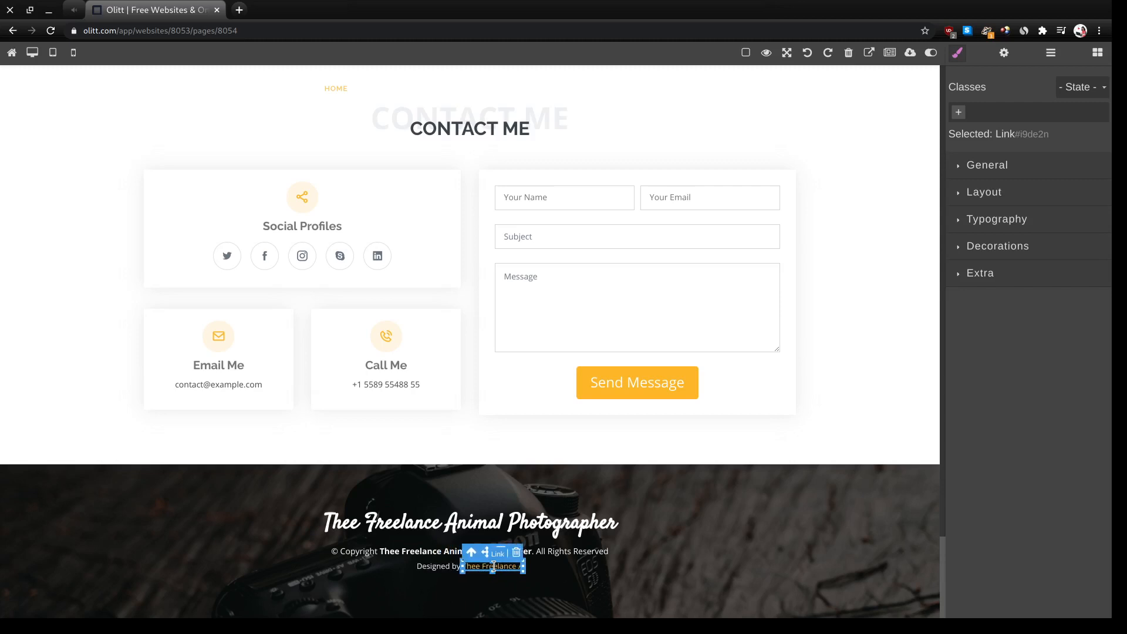
pyautogui.write('nimal Ph')
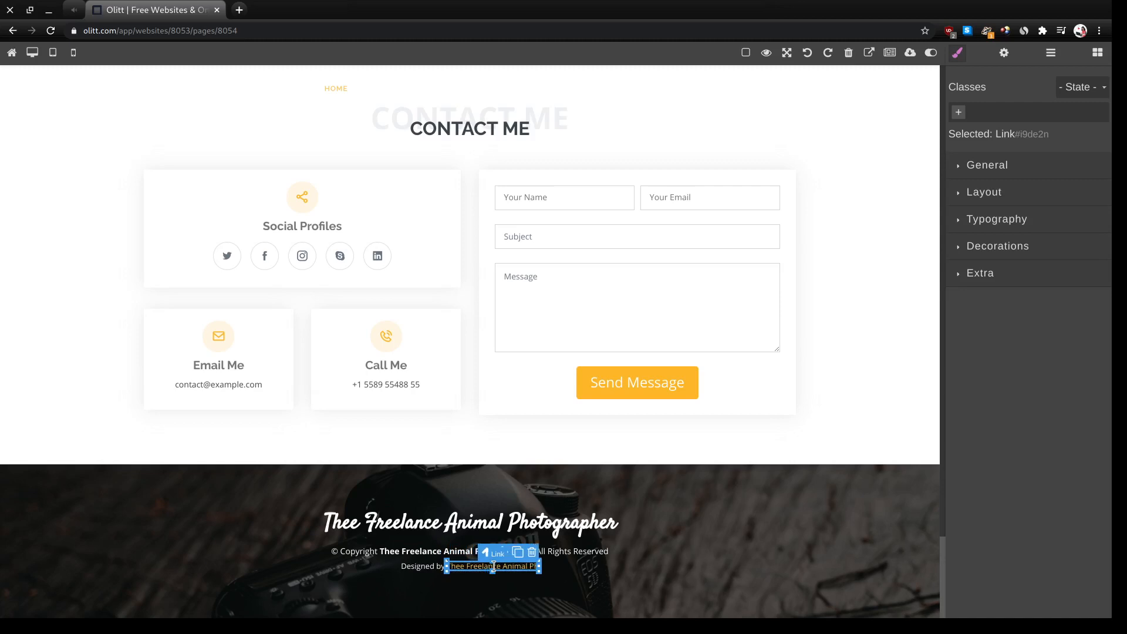
pyautogui.write('otographe')
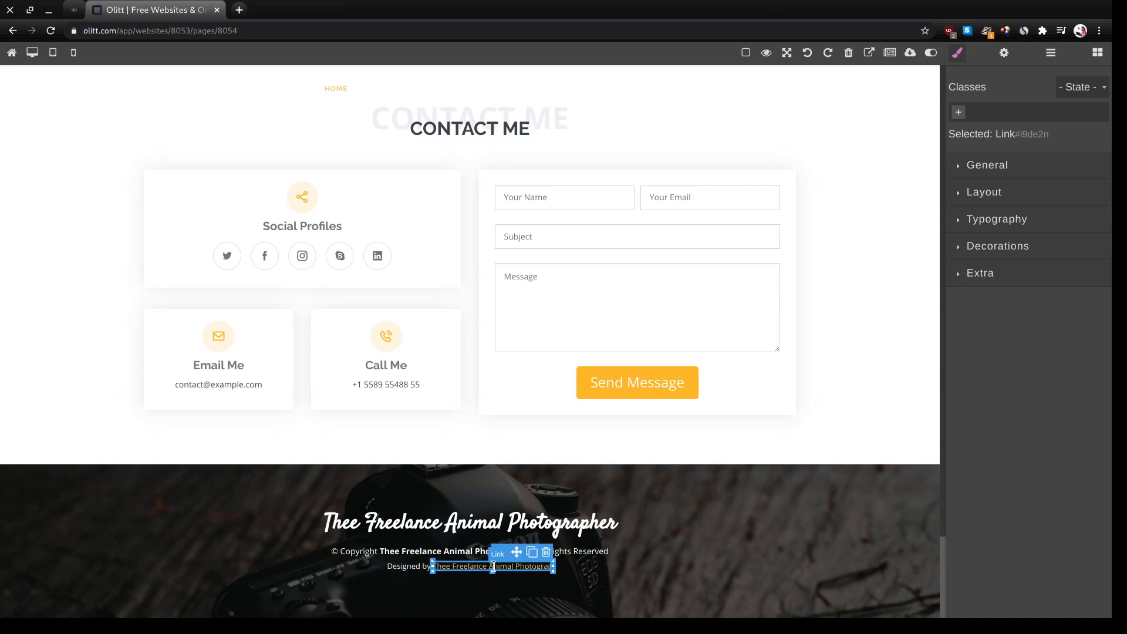
pyautogui.write('r')
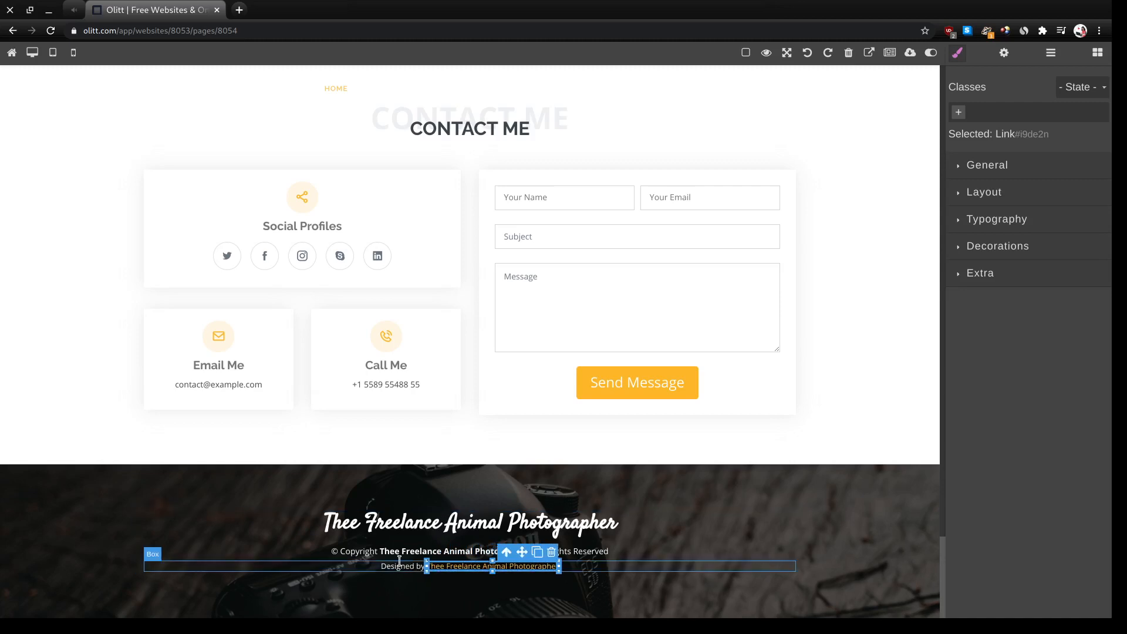
pyautogui.click(479, 569)
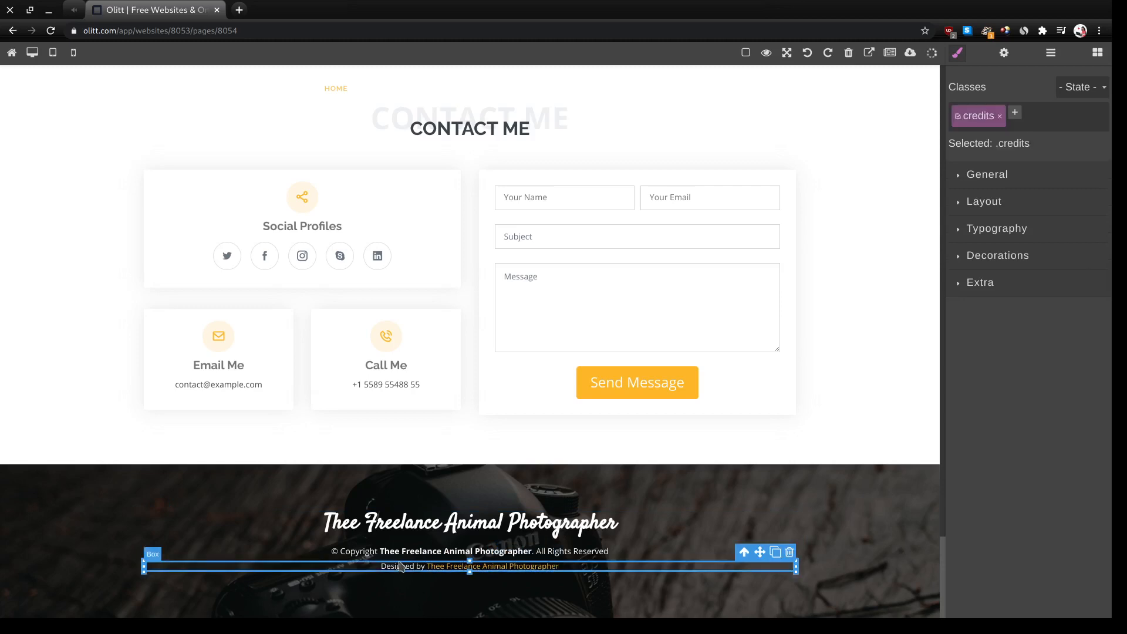
pyautogui.click(477, 566)
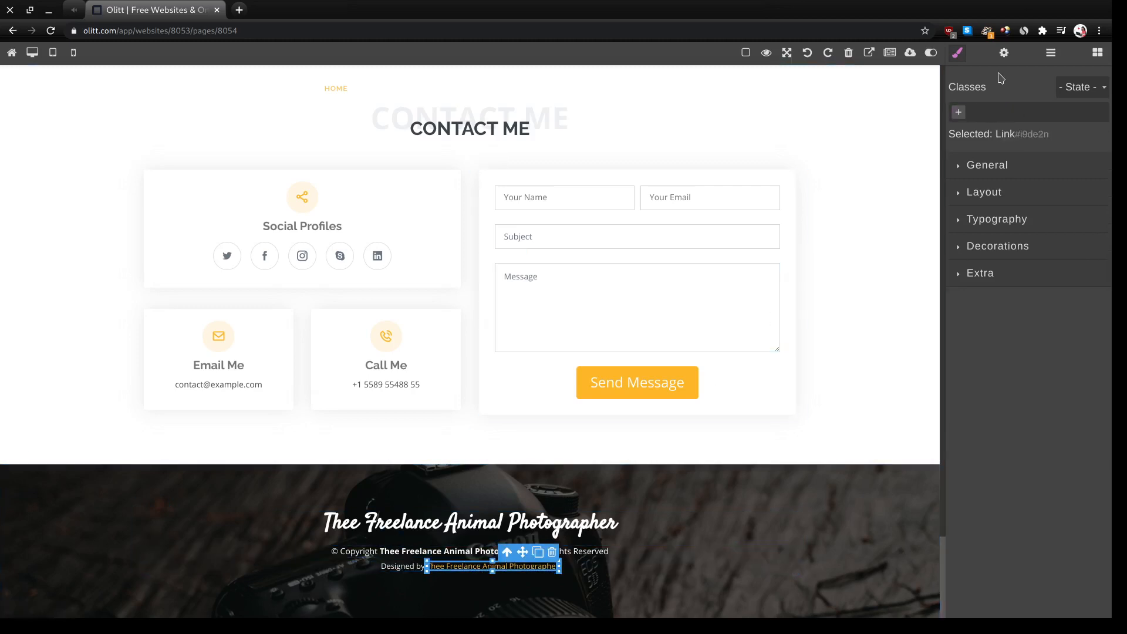
pyautogui.click(1004, 54)
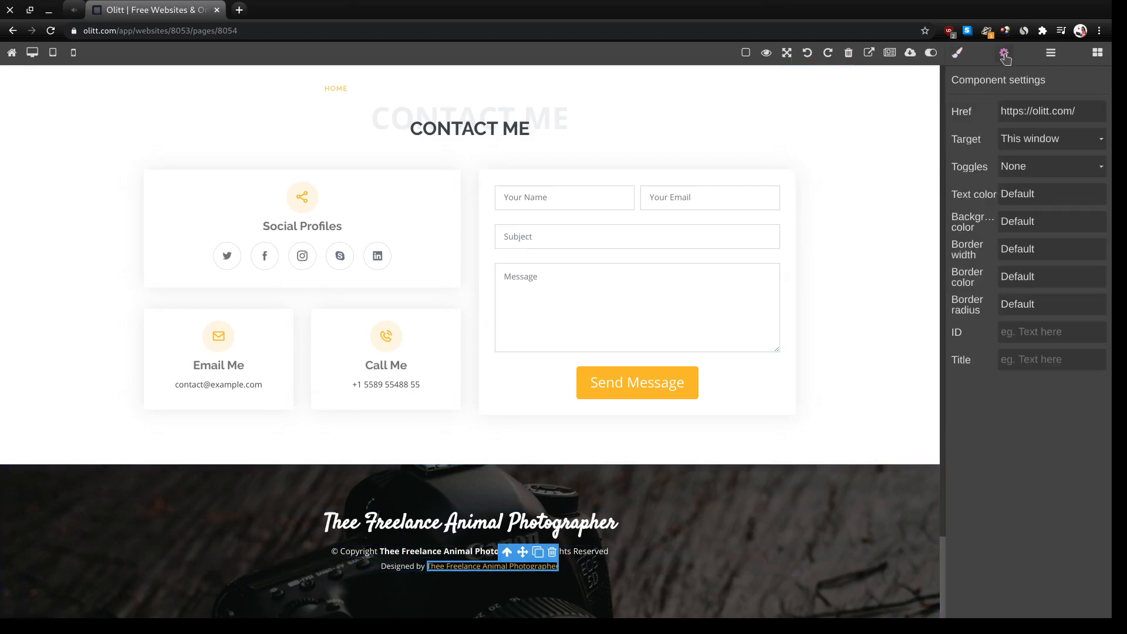
pyautogui.doubleClick(1059, 115)
pyautogui.tripleClick(1054, 115)
pyautogui.hotkey('ctrl', 'v')
pyautogui.click(1039, 140)
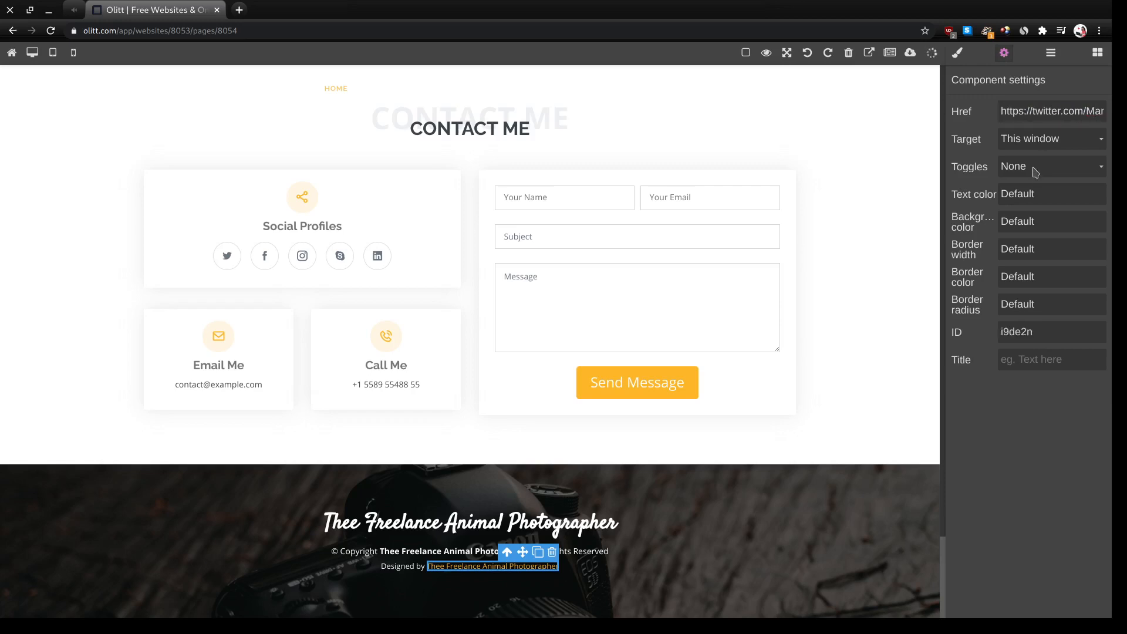
pyautogui.click(1033, 174)
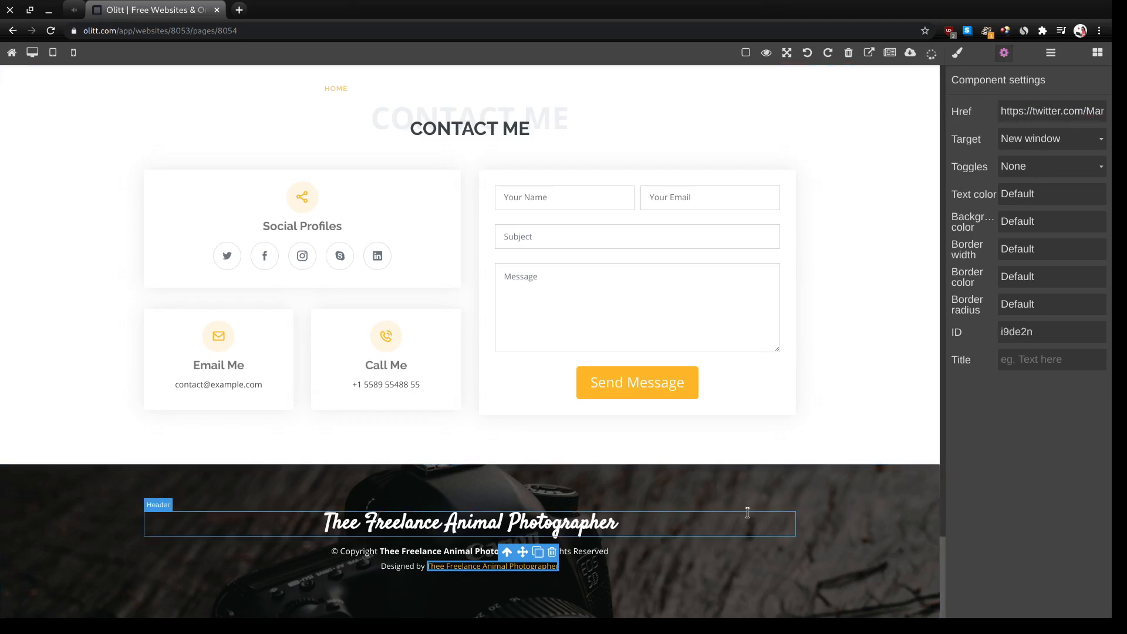
pyautogui.click(750, 515)
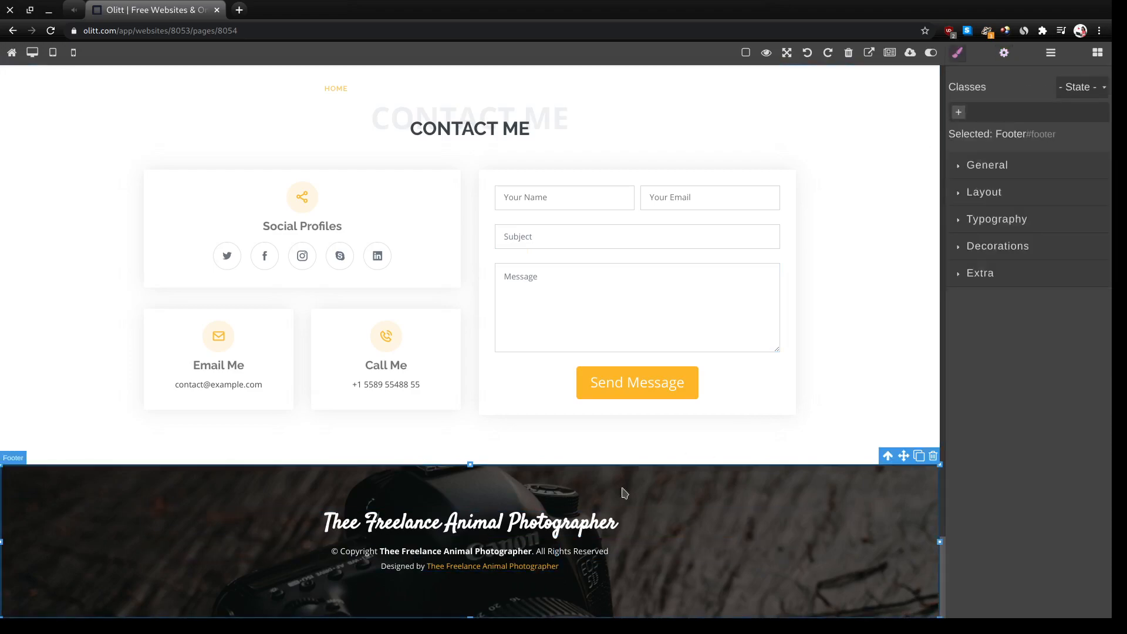
# - Open the live version of the website and review its home, about, resume and services sections
pyautogui.scroll(15, 707, 231)
pyautogui.scroll(10, 707, 234)
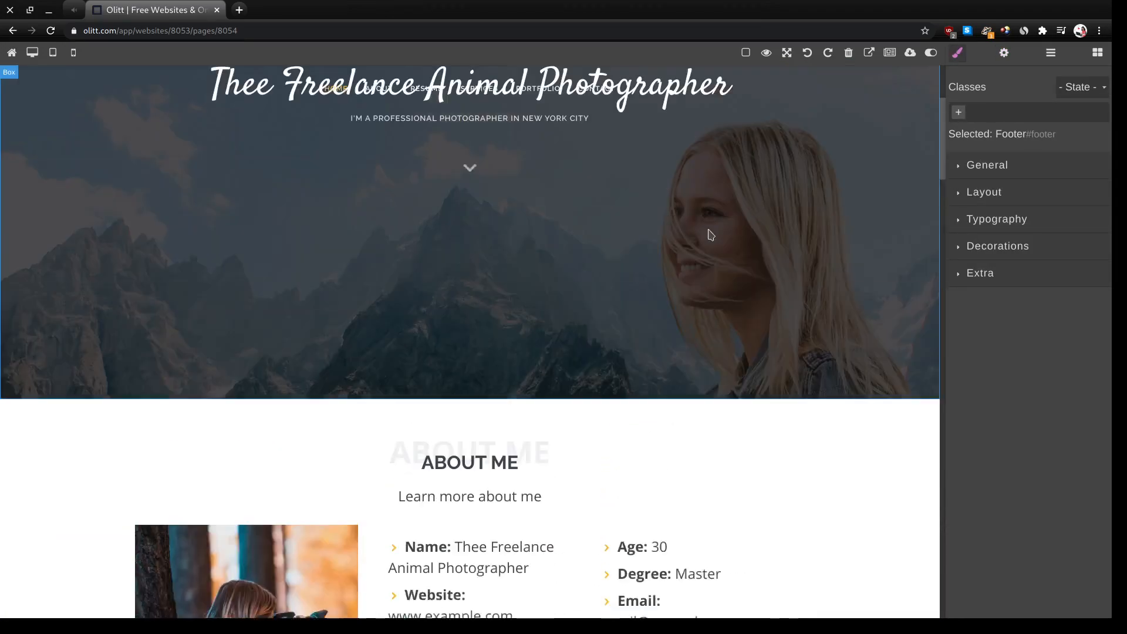
pyautogui.click(870, 53)
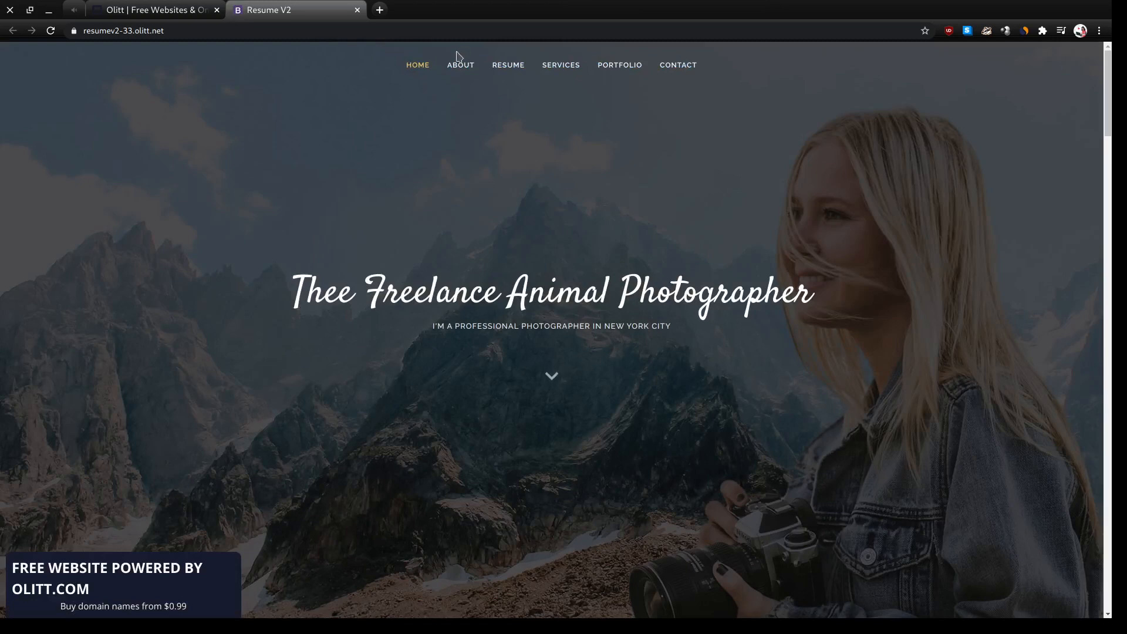
pyautogui.click(550, 377)
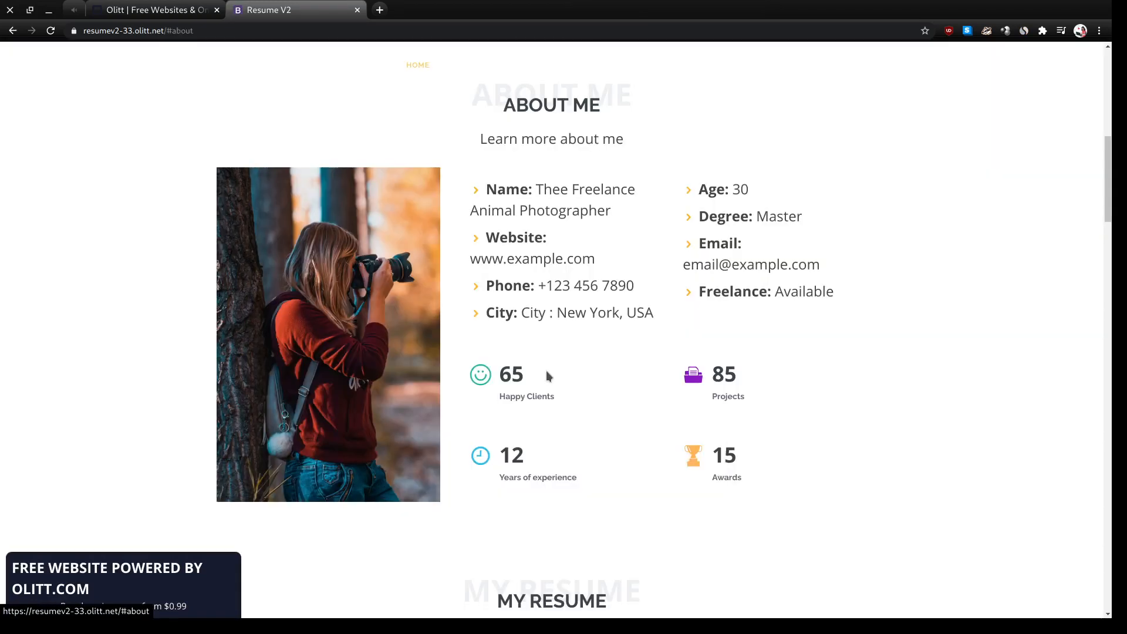
pyautogui.scroll(-13, 516, 194)
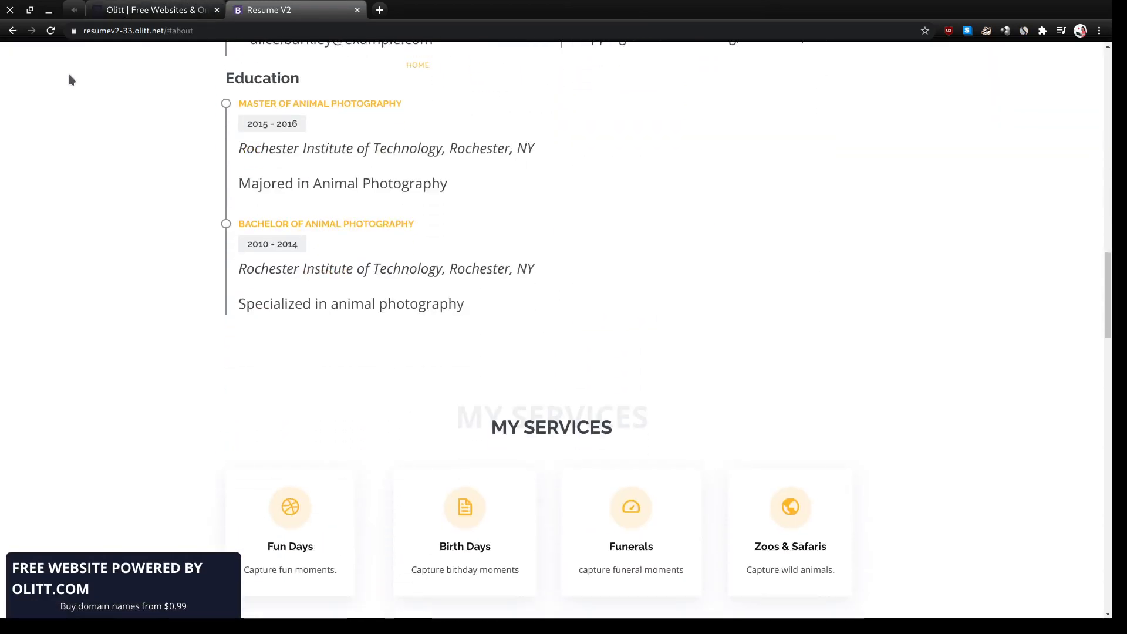
# - Review the live website's home banner and the animal photos in its portfolio section
pyautogui.hotkey('ctrl', 'a')
pyautogui.scroll(20, 155, 100)
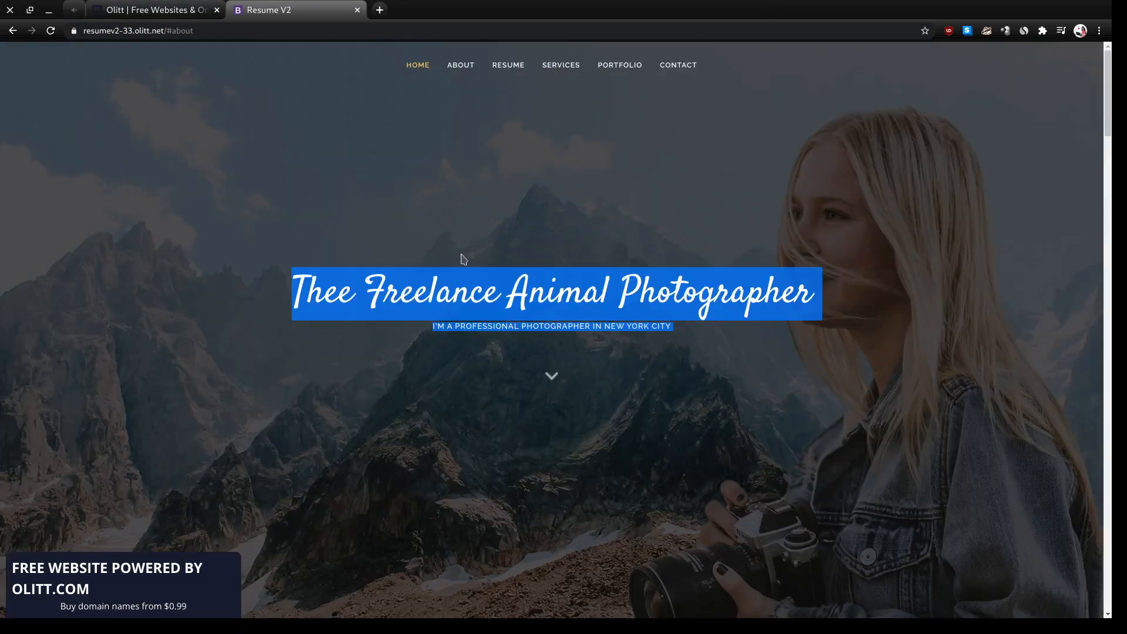
pyautogui.click(464, 258)
pyautogui.scroll(-15, 449, 273)
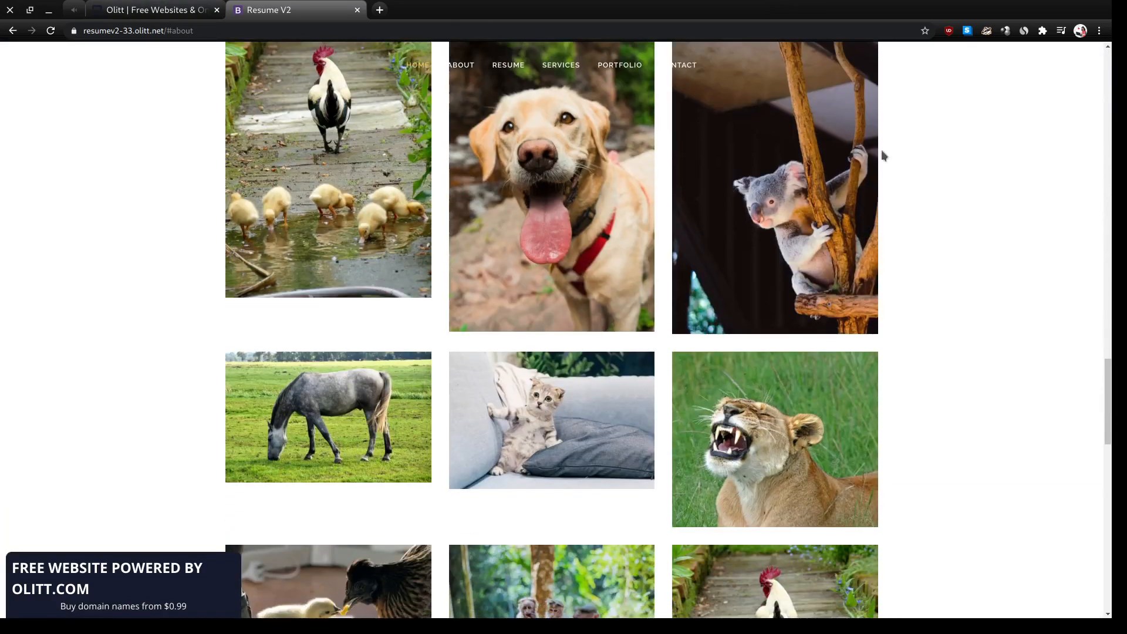
pyautogui.scroll(-3, 718, 149)
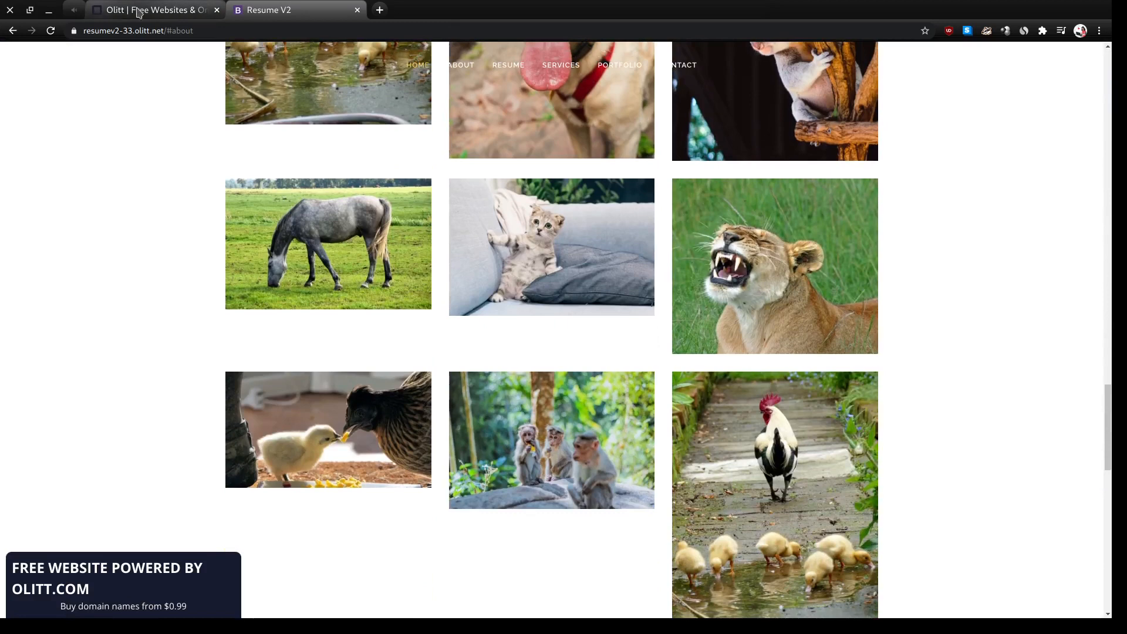
# - Return to the Olitt page editor, select the page header and open its decoration settings
pyautogui.click(138, 12)
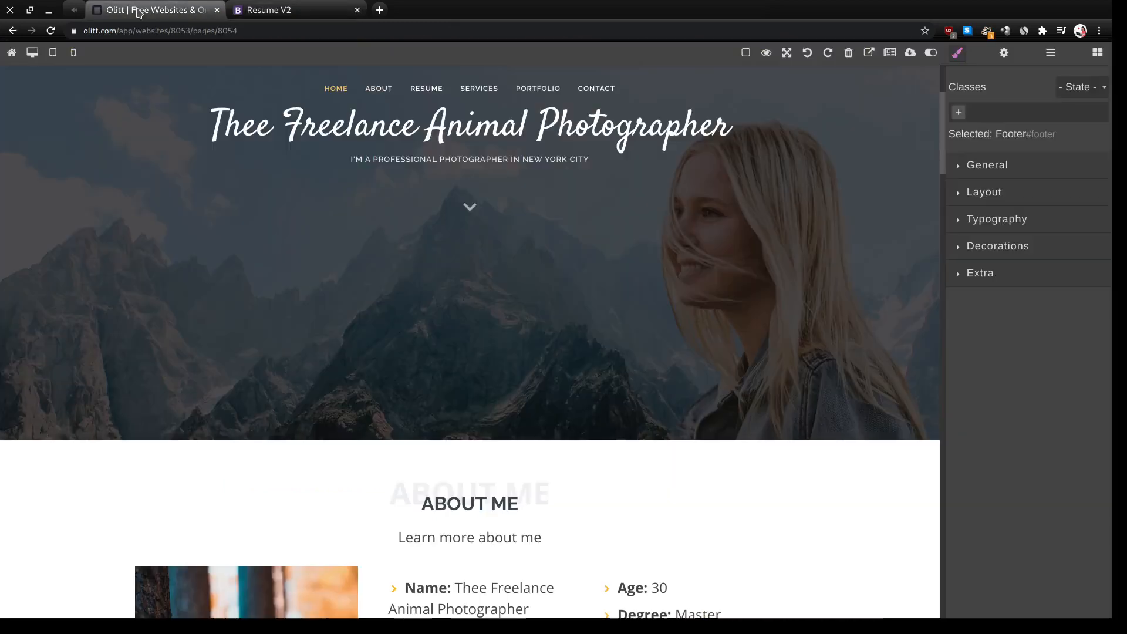
pyautogui.click(125, 86)
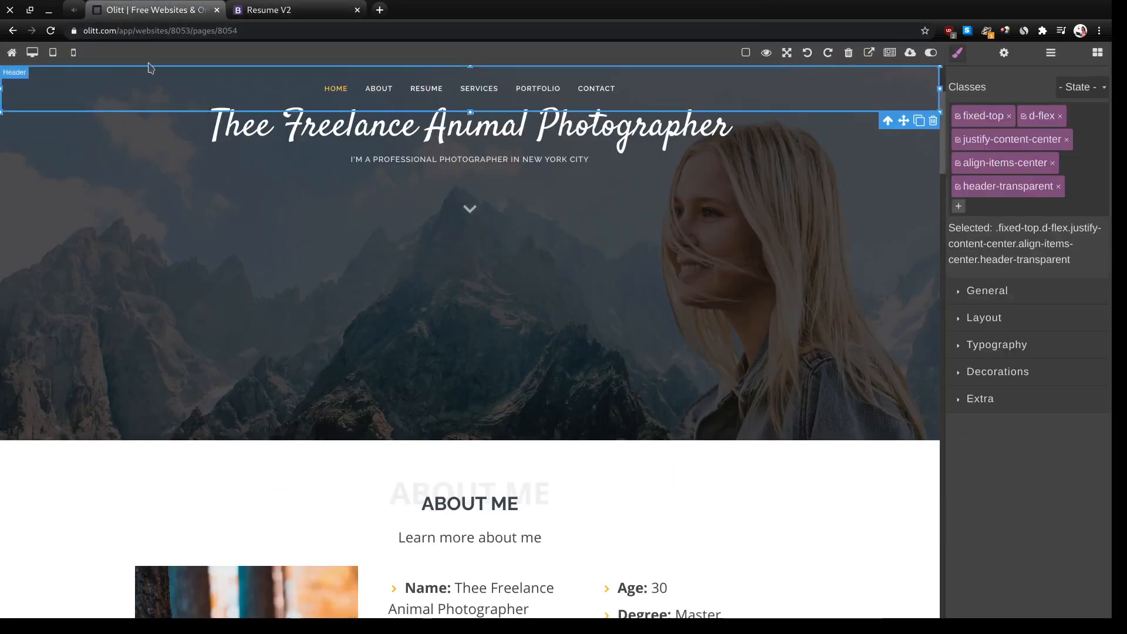
pyautogui.click(958, 379)
pyautogui.scroll(-2, 1027, 376)
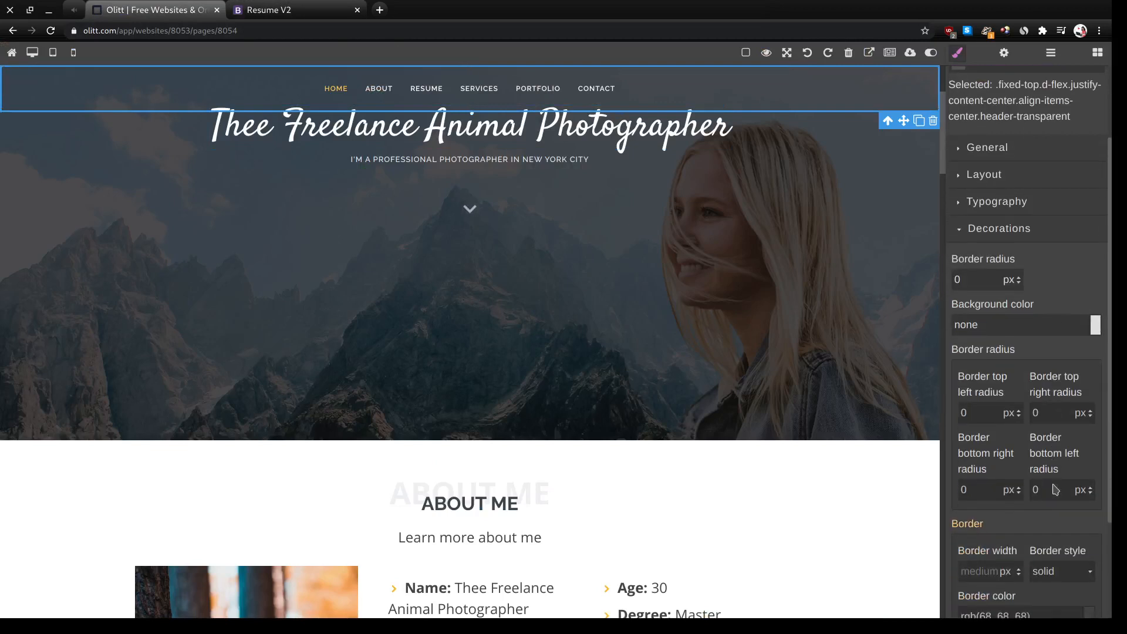
# - Try to set the header's background color to black, #000000
pyautogui.click(1096, 326)
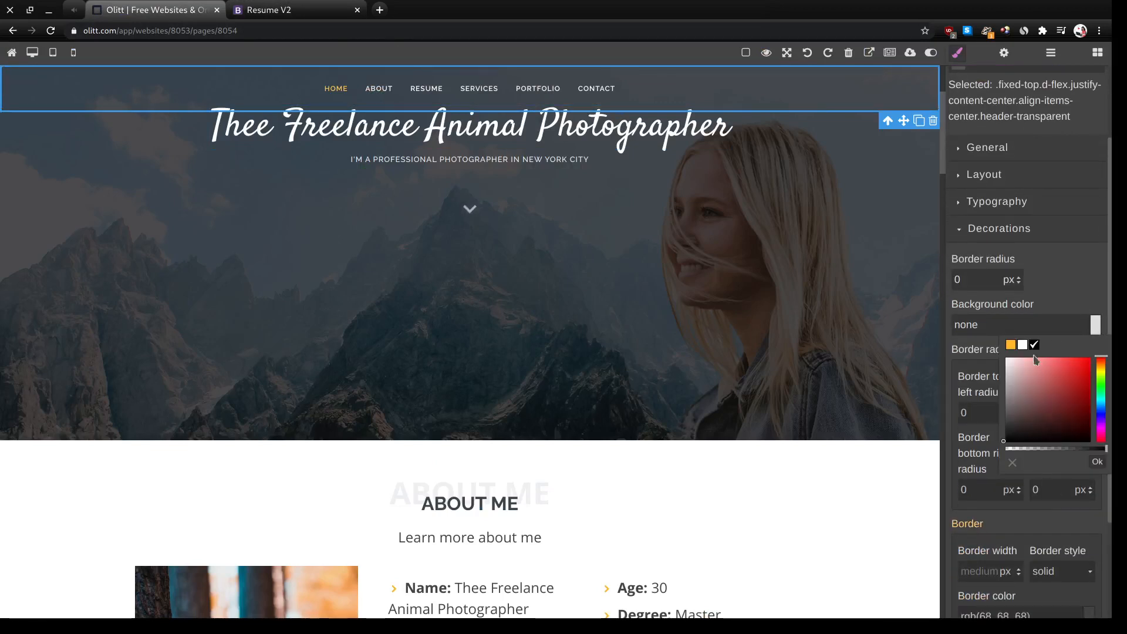
pyautogui.click(1034, 347)
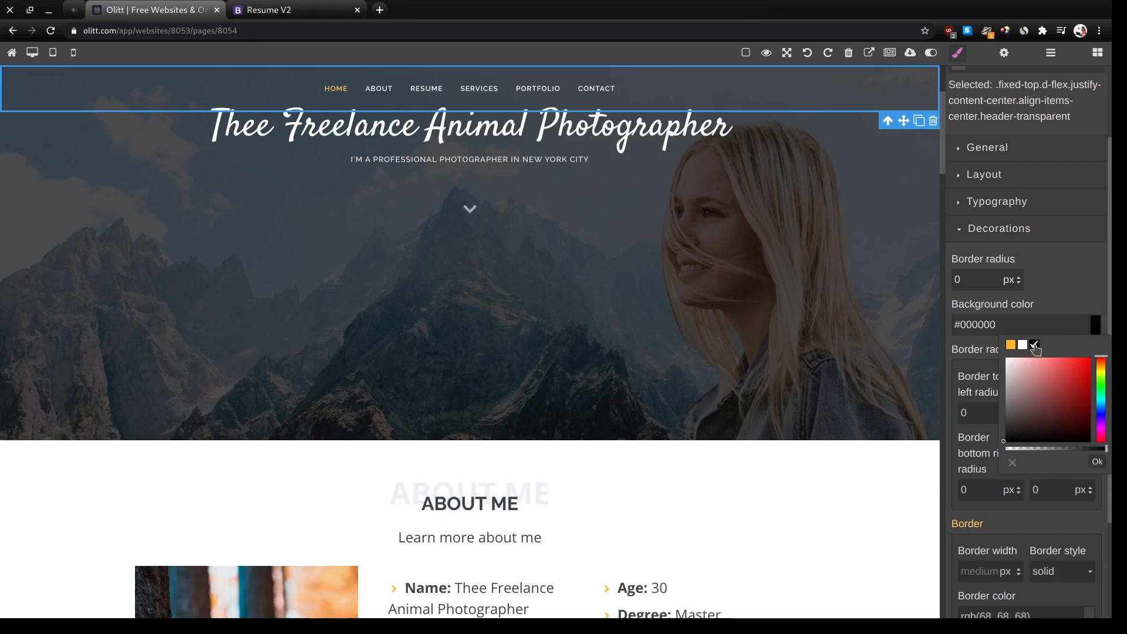
pyautogui.click(1096, 464)
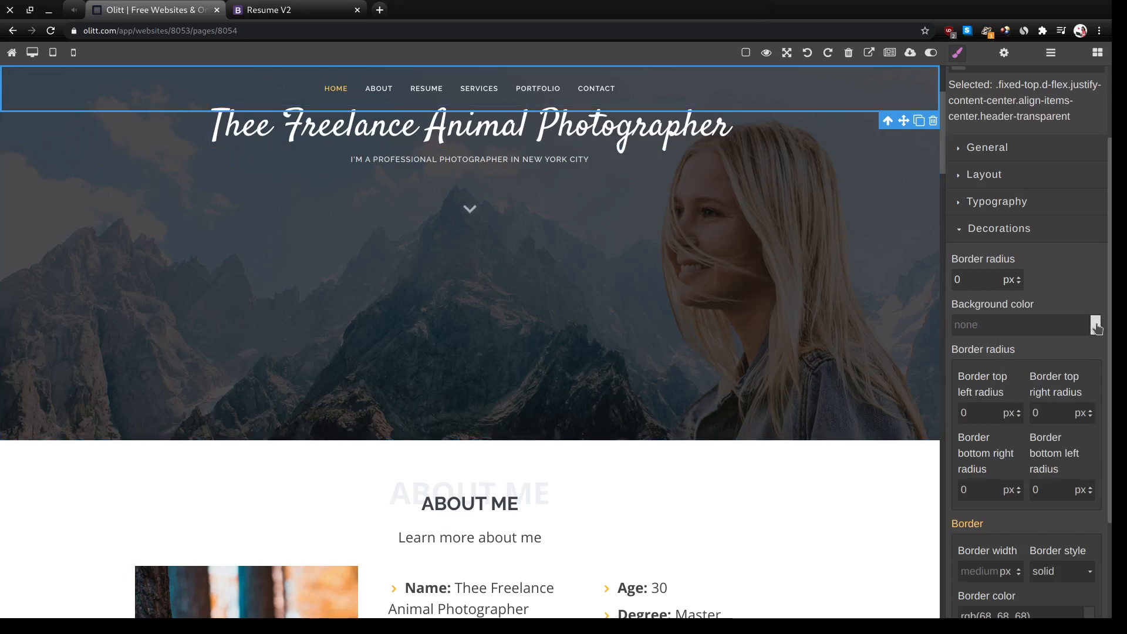
# - Set the header's background color to dark red, #642020
pyautogui.click(1096, 327)
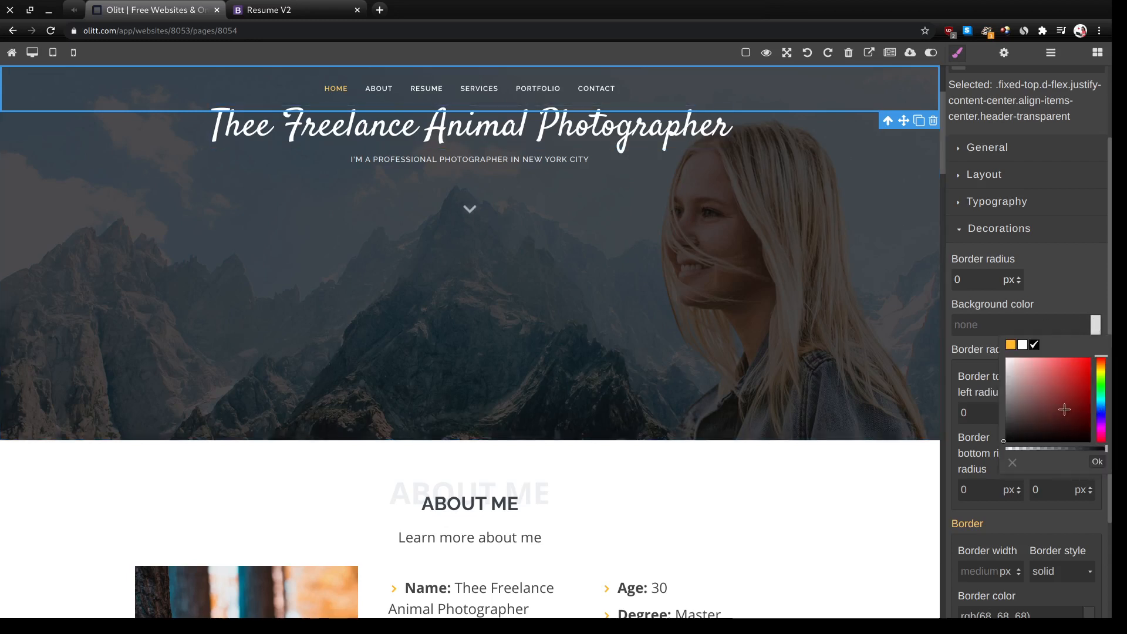
pyautogui.click(1064, 410)
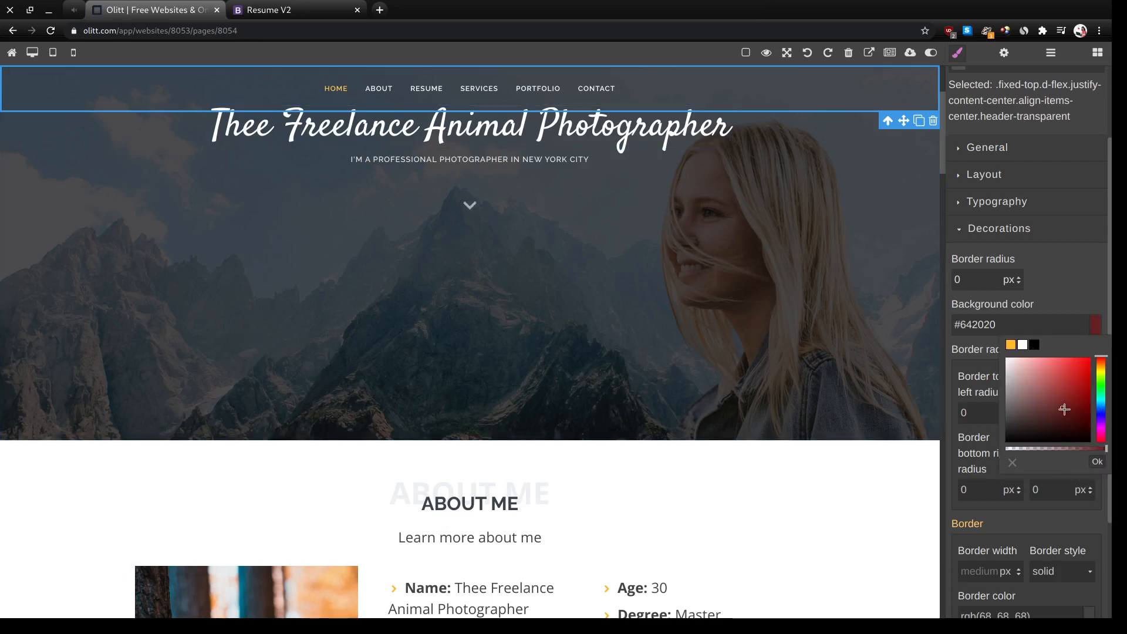
pyautogui.click(1097, 464)
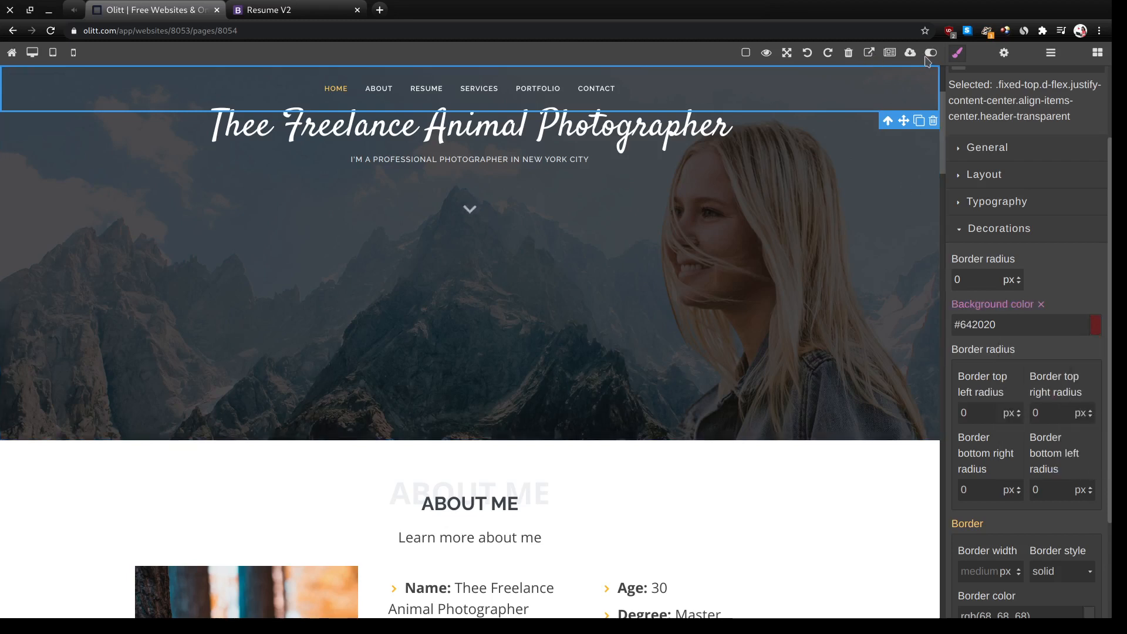
# - Open the live version of the website and check the header's new background color along the page
pyautogui.click(870, 53)
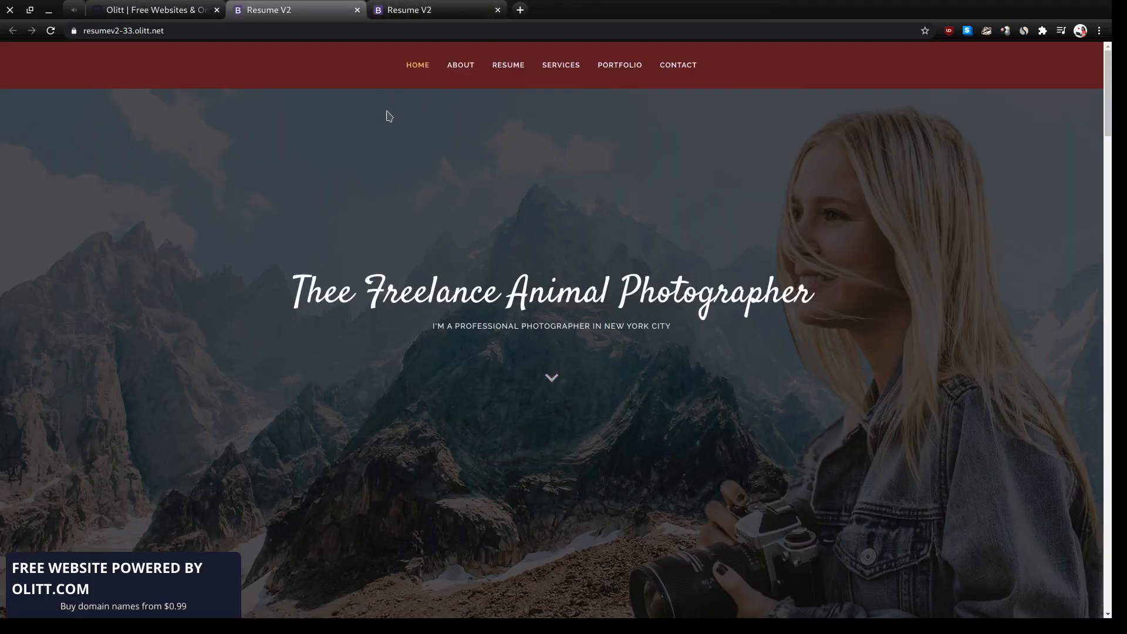
pyautogui.scroll(-20, 395, 292)
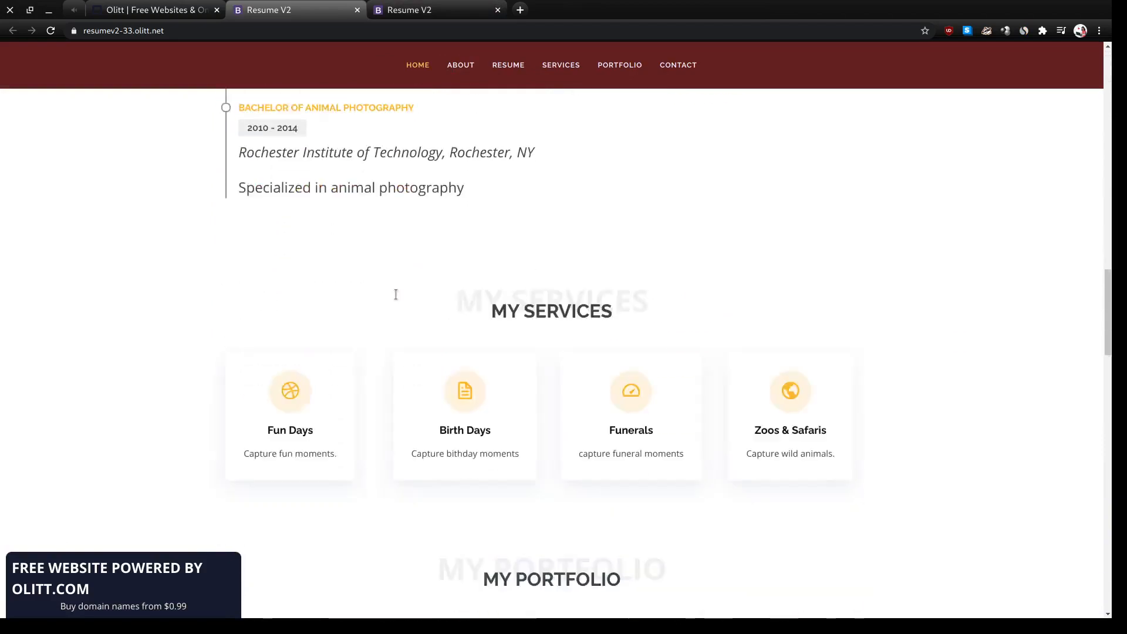
pyautogui.scroll(-15, 396, 294)
pyautogui.scroll(20, 396, 294)
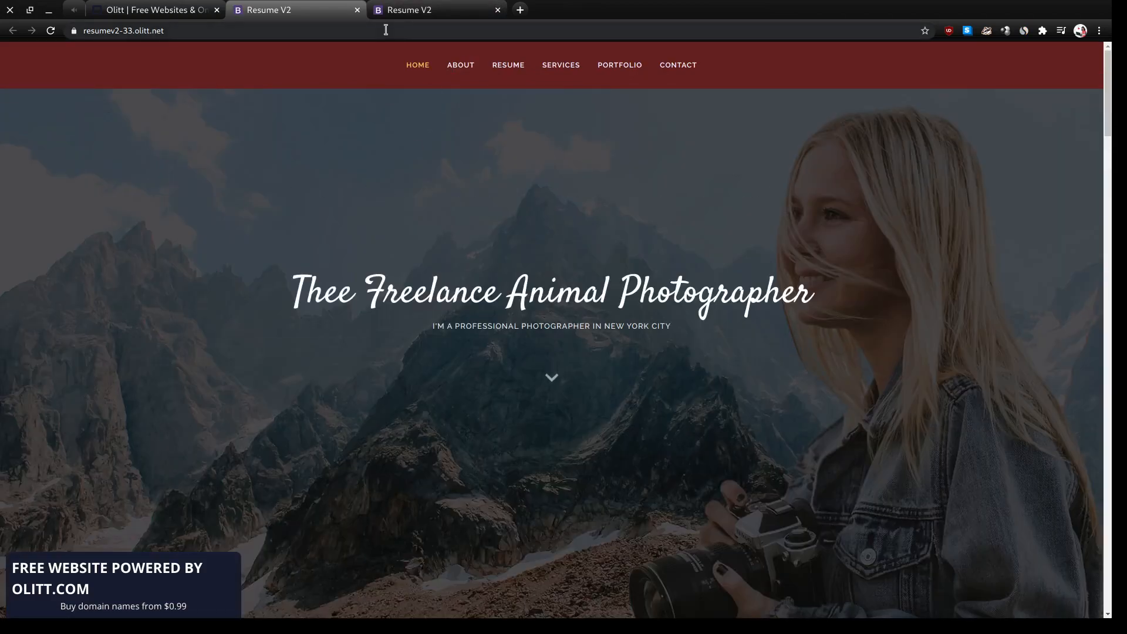
# - Leave the Olitt page editor for the website list and open the SEO settings of the Resume V2 site
pyautogui.click(140, 12)
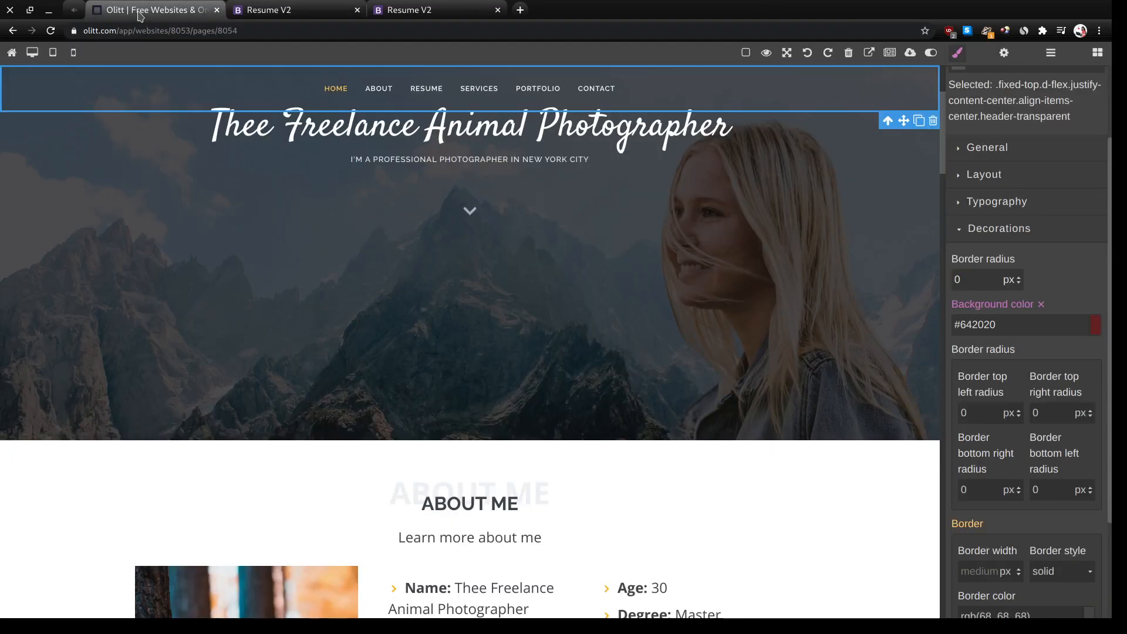
pyautogui.click(11, 53)
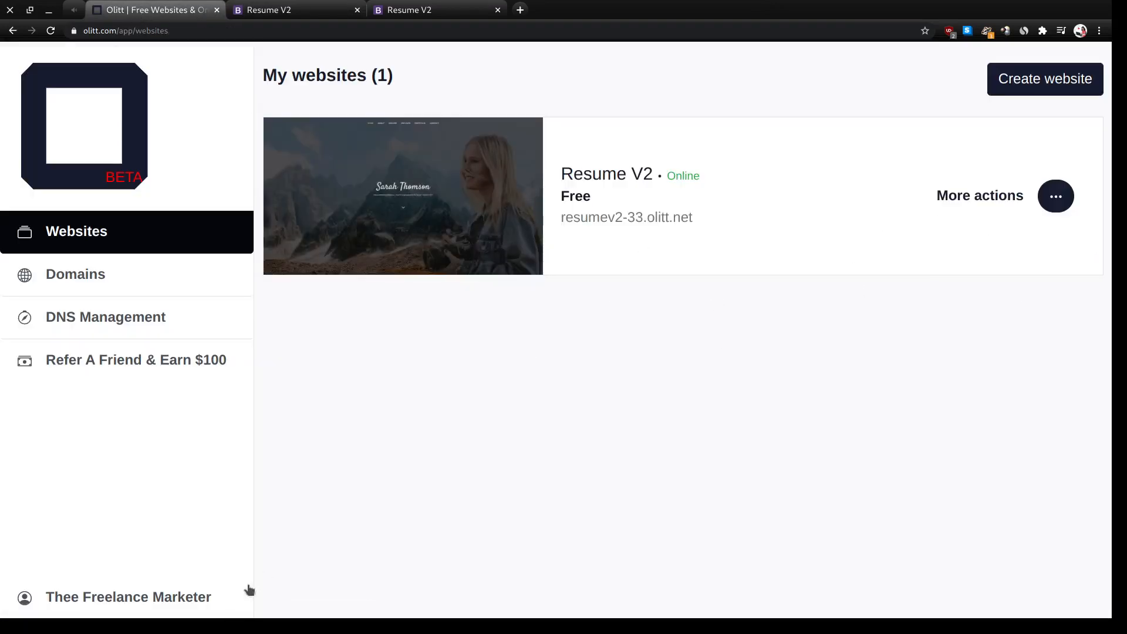
pyautogui.moveTo(445, 274)
pyautogui.click(1055, 195)
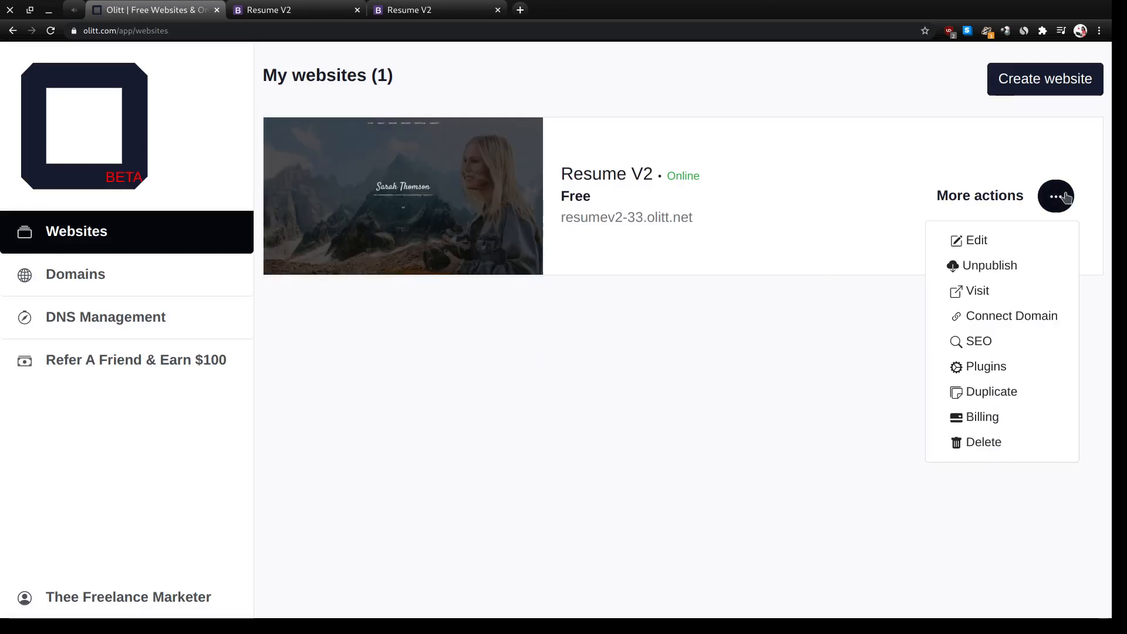
pyautogui.click(984, 347)
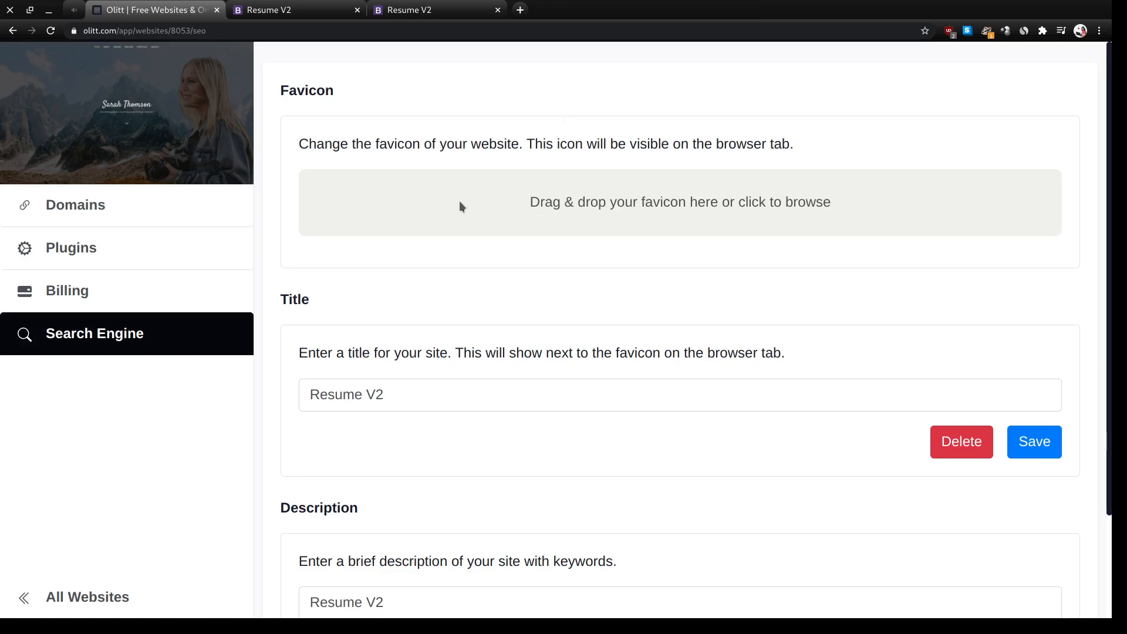
# - Set the site title to "Thee Freelance Animal Photographer", copy the text and save the title
pyautogui.moveTo(372, 347); pyautogui.dragTo(352, 387)
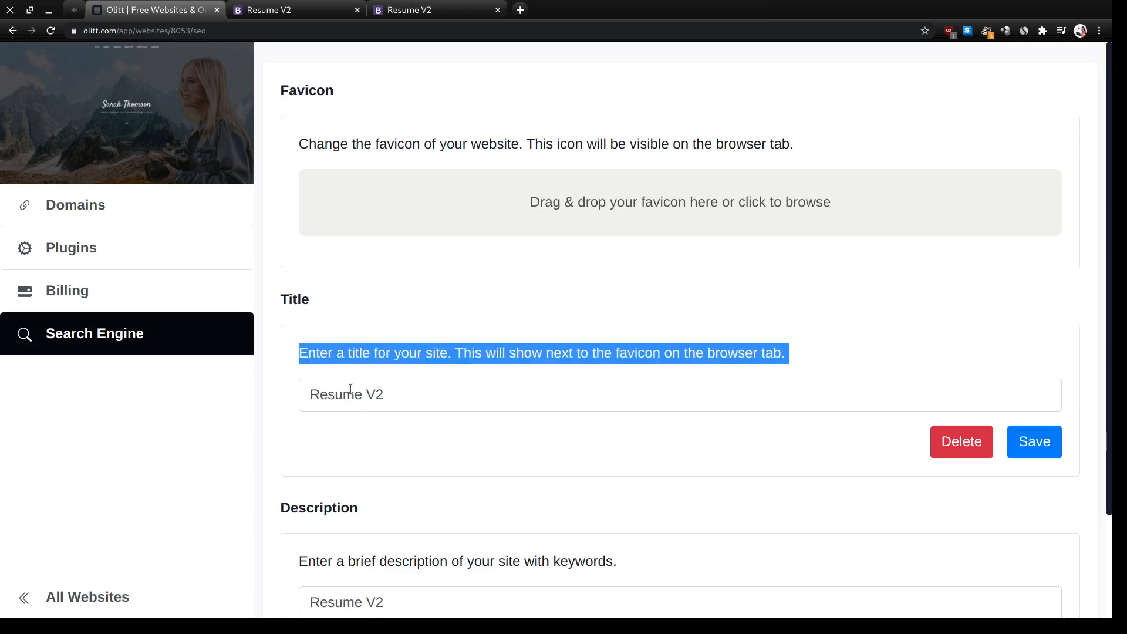
pyautogui.tripleClick(350, 392)
pyautogui.write('T')
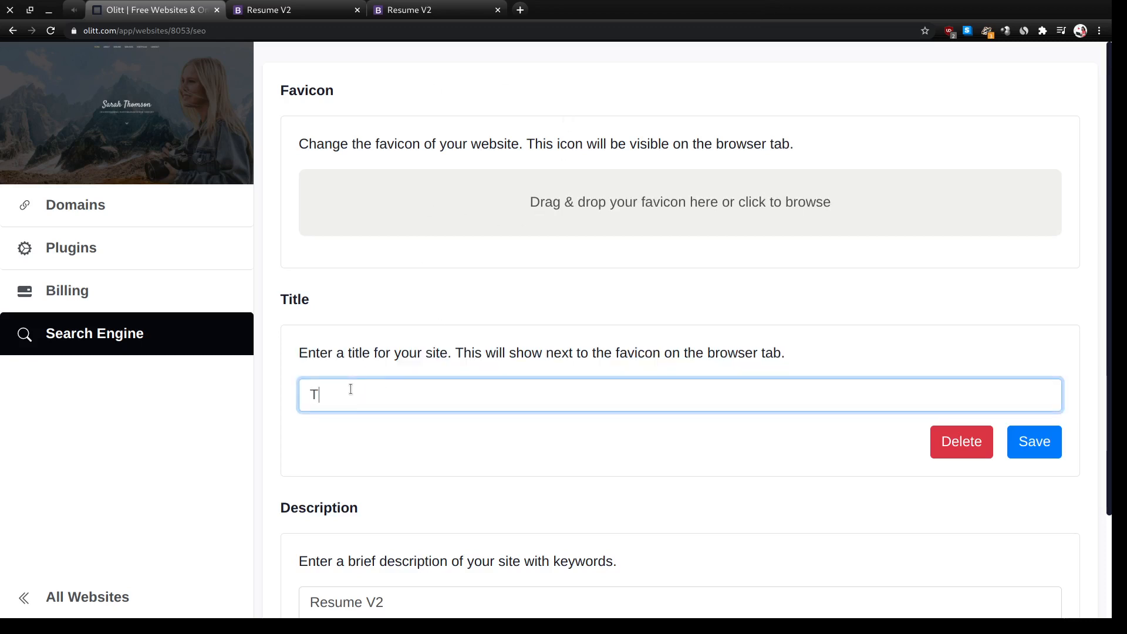
pyautogui.write('hee Freelance Animal P')
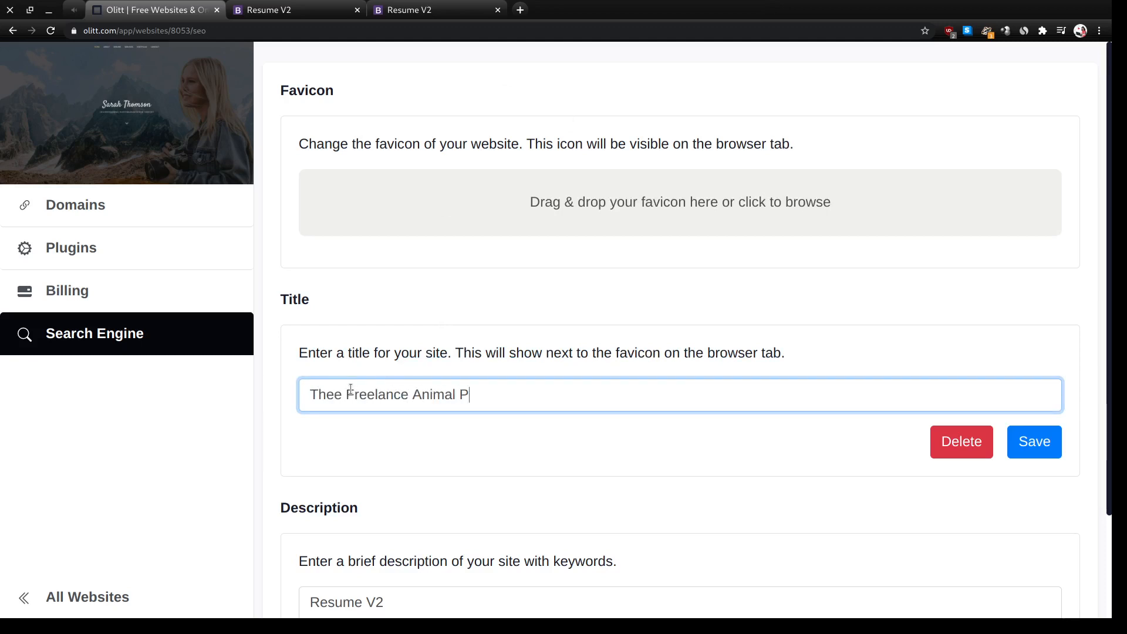
pyautogui.write('hotographer')
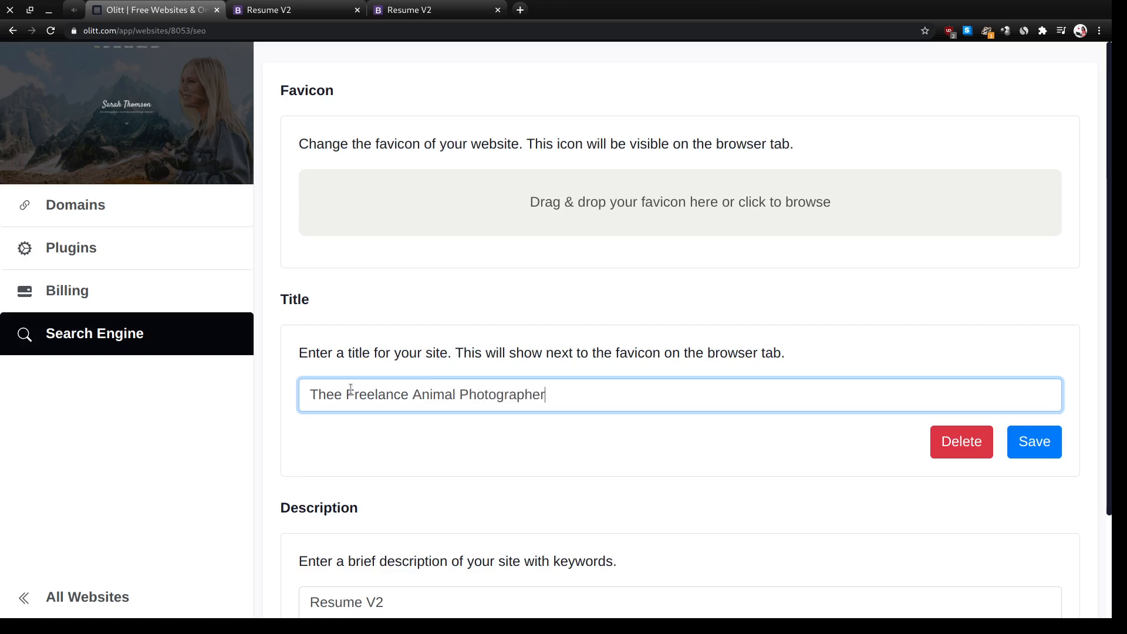
pyautogui.hotkey('ctrl', 'a')
pyautogui.hotkey('ctrl', 'c')
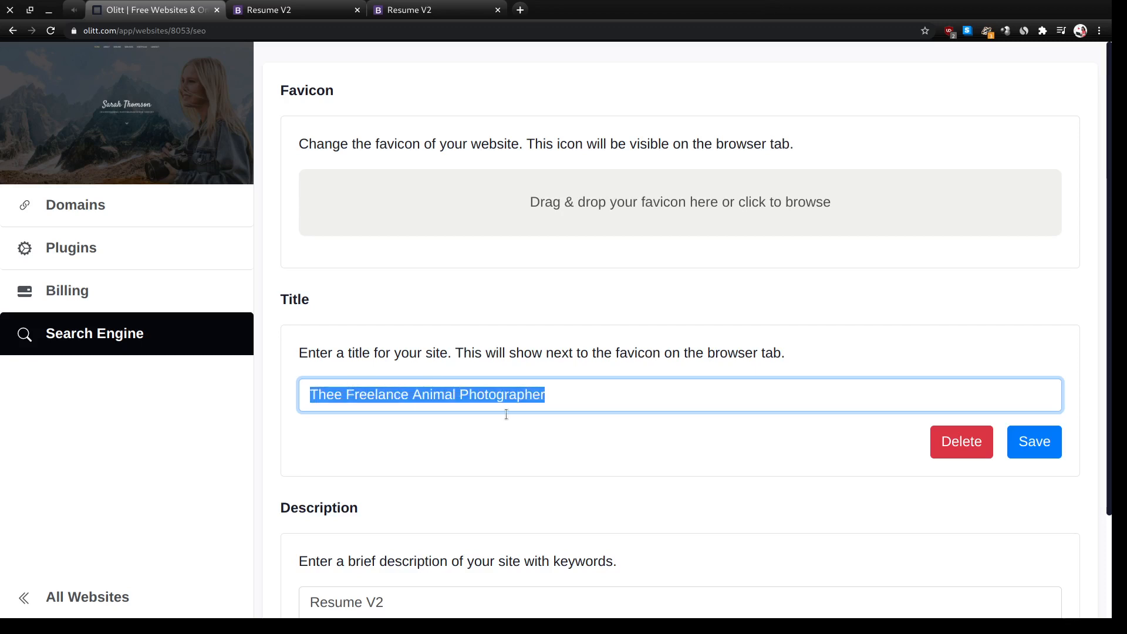
pyautogui.click(1011, 438)
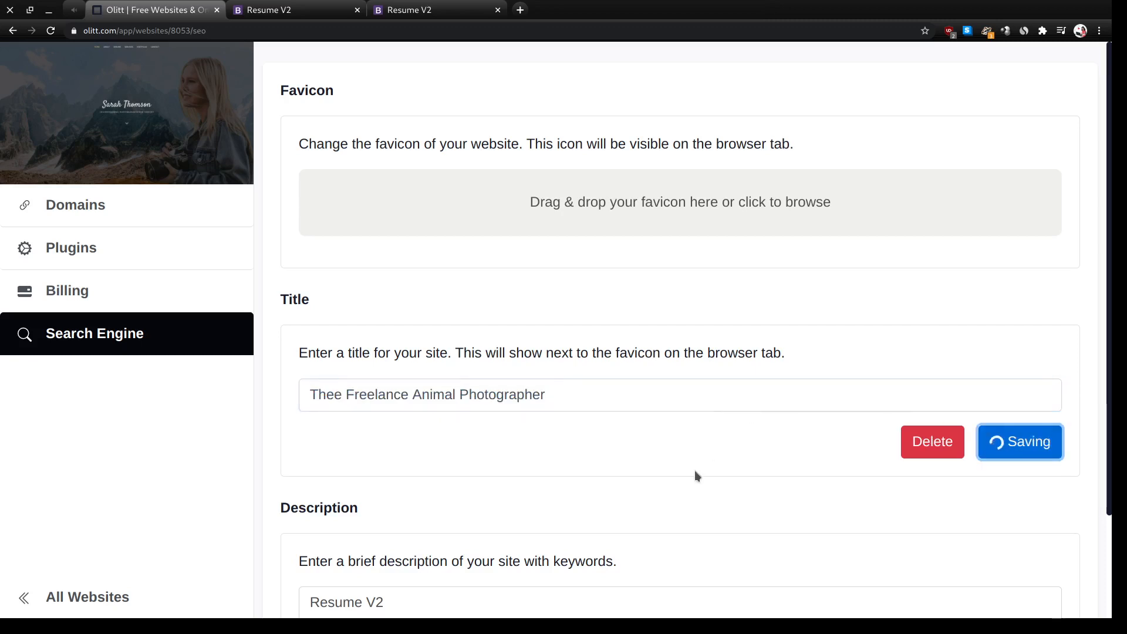
# - Replace the site description with the copied text "Thee Freelance Animal Photographer" and save it
pyautogui.scroll(-2, 695, 471)
pyautogui.click(402, 465)
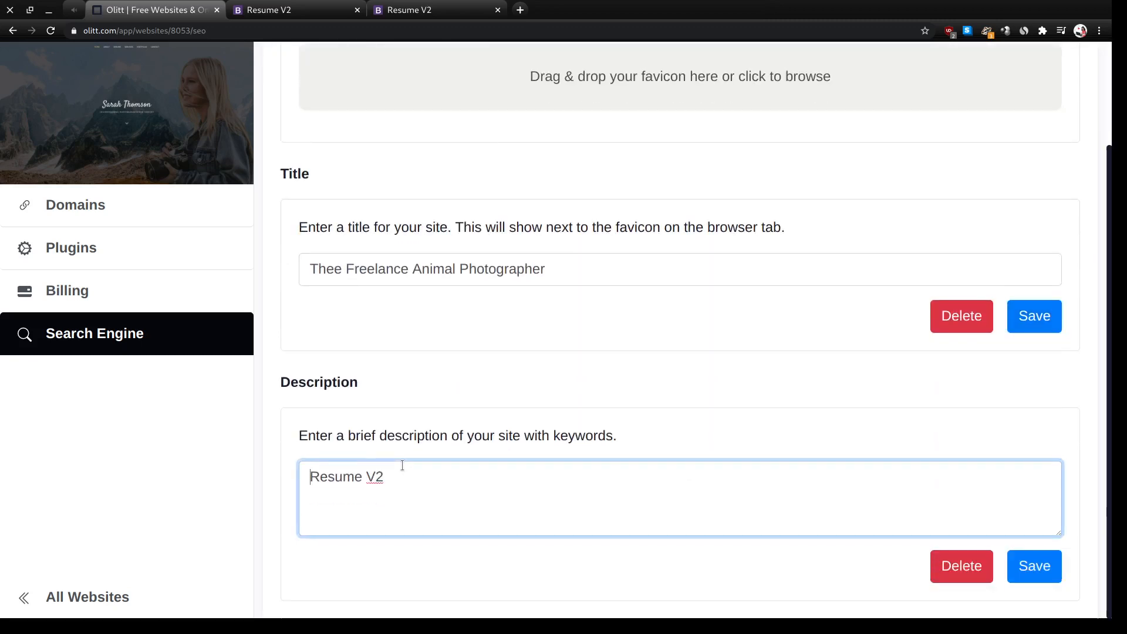
pyautogui.hotkey('ctrl', 'shift', 'Right')
pyautogui.hotkey('ctrl', 'shift', 'Right')
pyautogui.hotkey('ctrl', 'v')
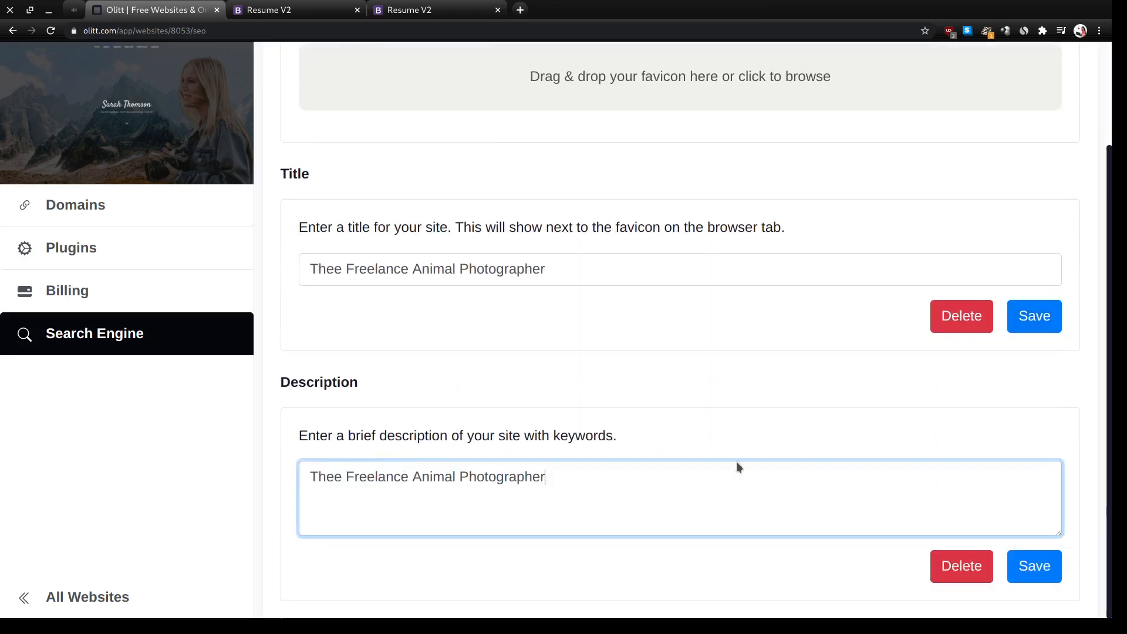
pyautogui.click(1031, 566)
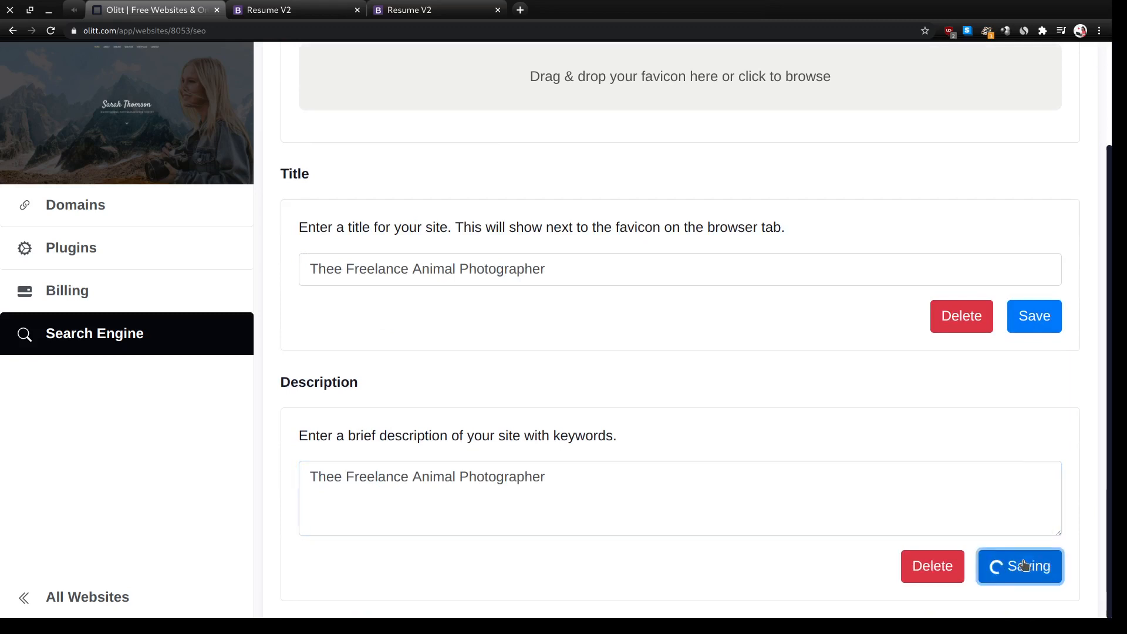
# - Reload the live website and review its browser title and its sections from the home banner to the contact area
pyautogui.click(276, 10)
pyautogui.click(51, 31)
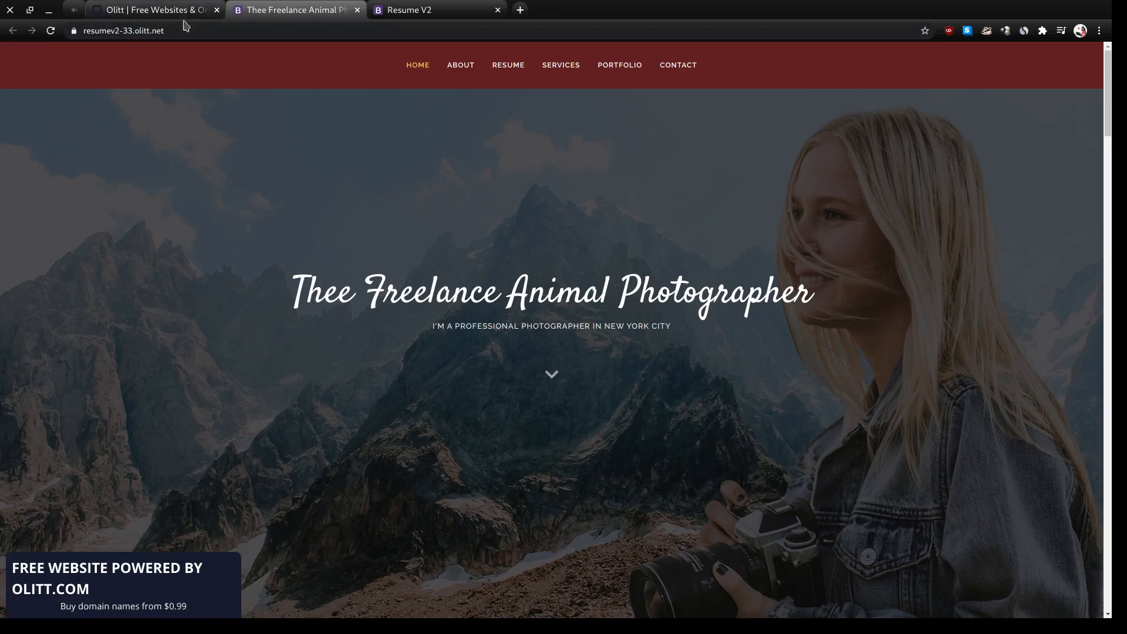
pyautogui.scroll(-20, 297, 325)
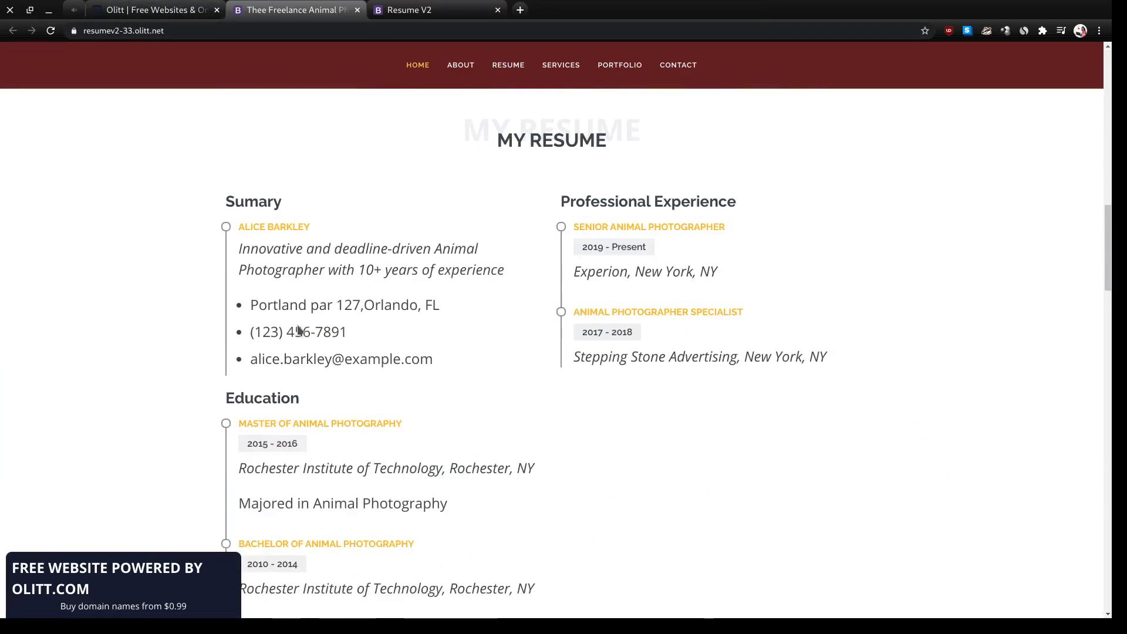
pyautogui.scroll(-10, 297, 325)
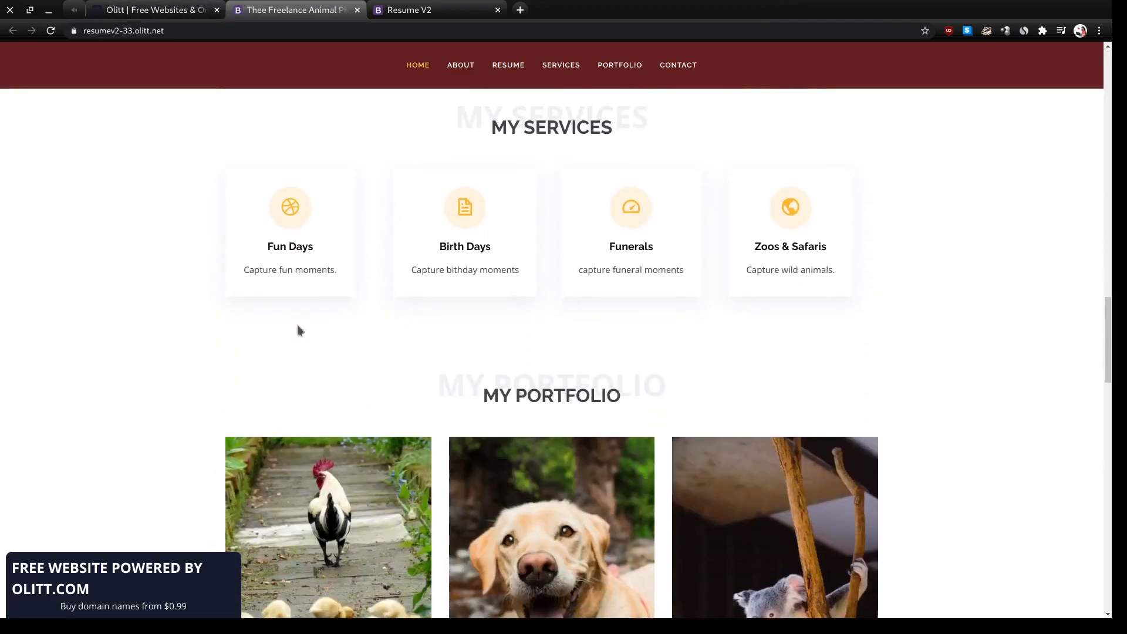
pyautogui.scroll(-7, 297, 325)
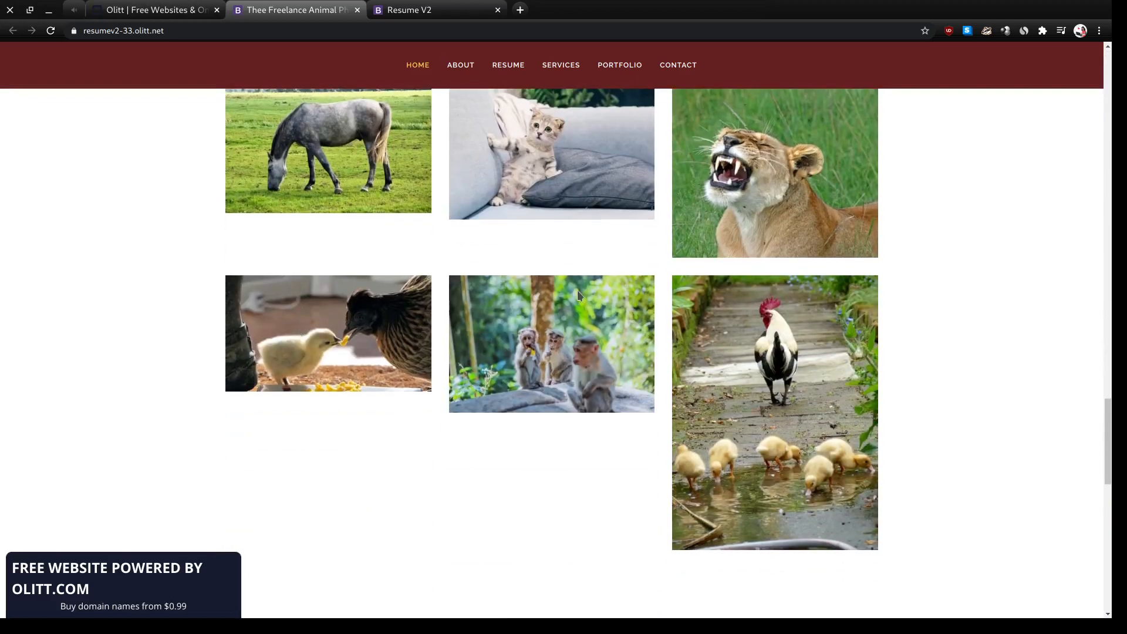
pyautogui.scroll(-14, 410, 311)
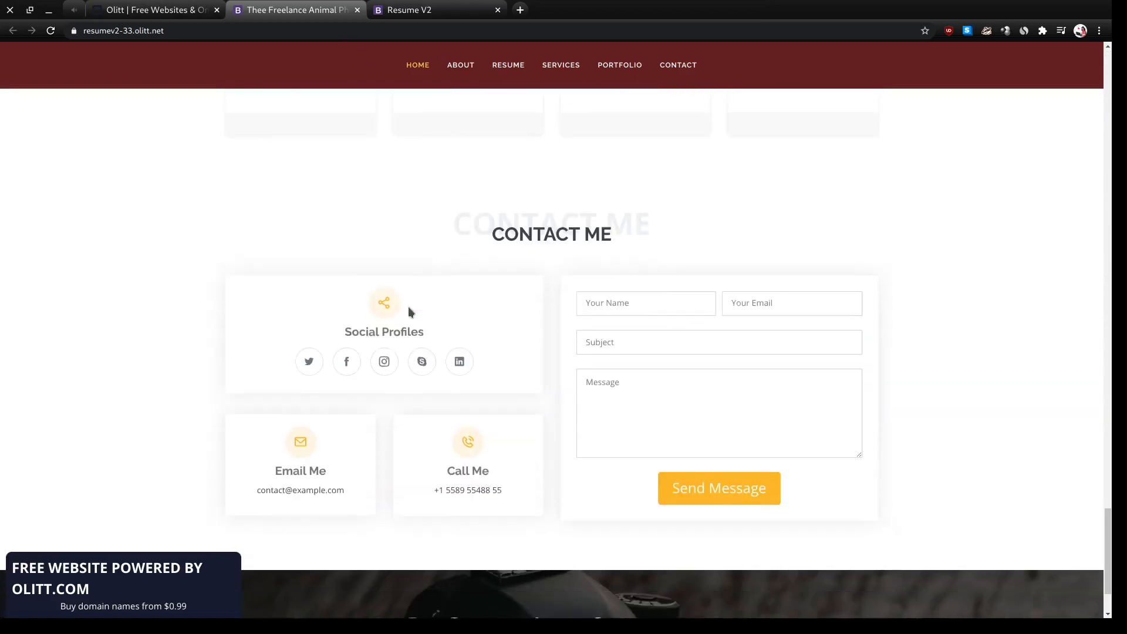
pyautogui.scroll(20, 498, 496)
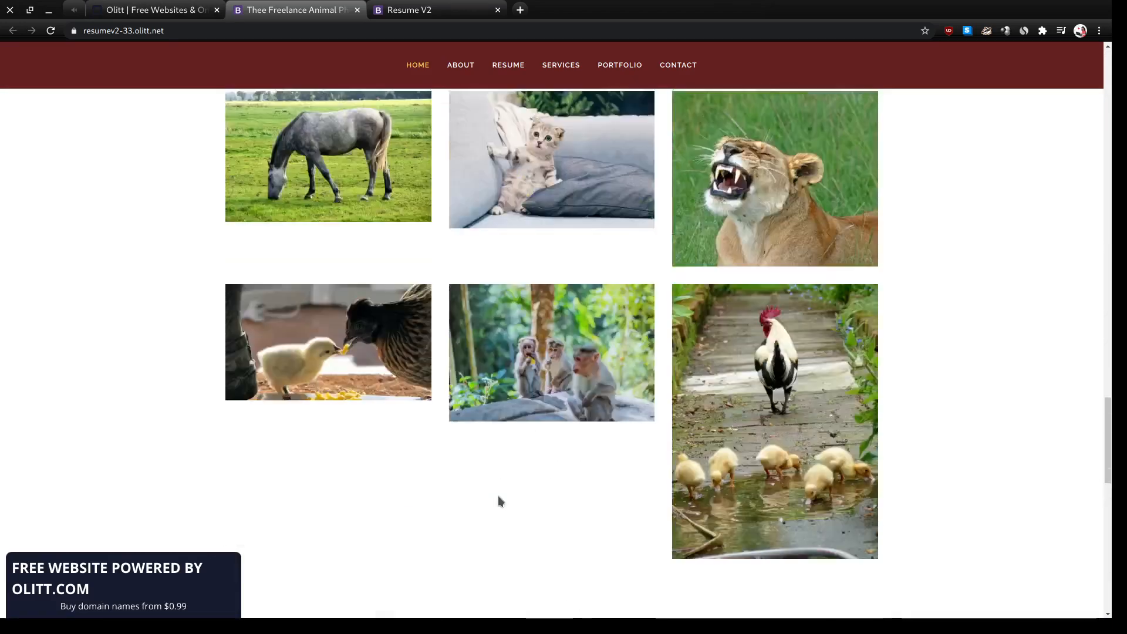
pyautogui.scroll(2, 497, 500)
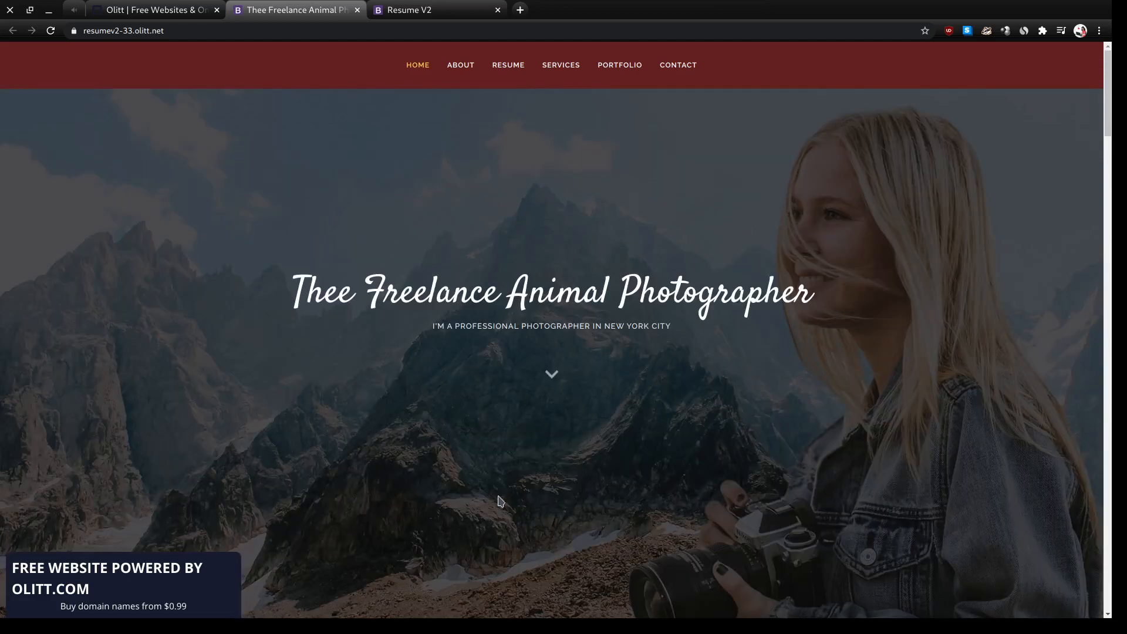
pyautogui.click(550, 373)
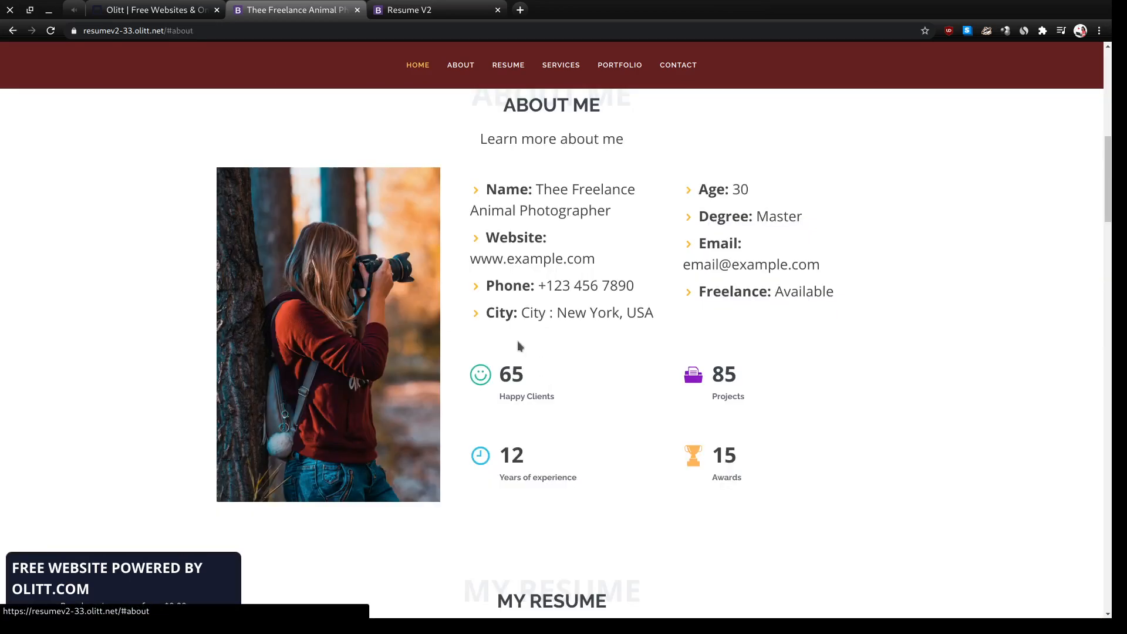
# - Switch back to the Olitt dashboard and return to the list of all websites
pyautogui.click(149, 8)
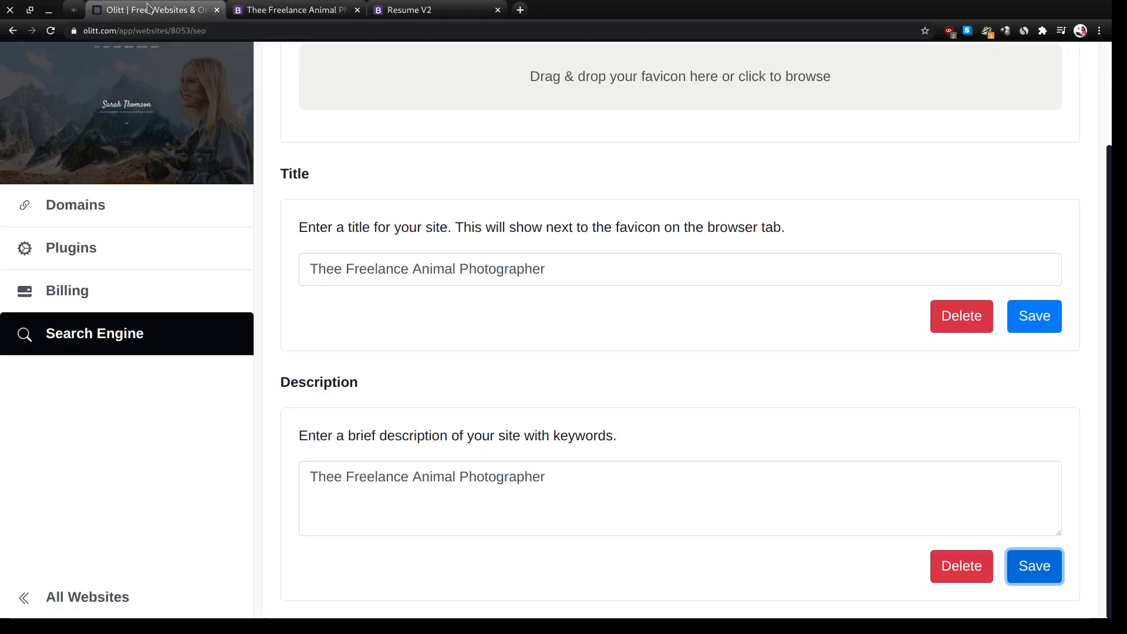
pyautogui.click(55, 597)
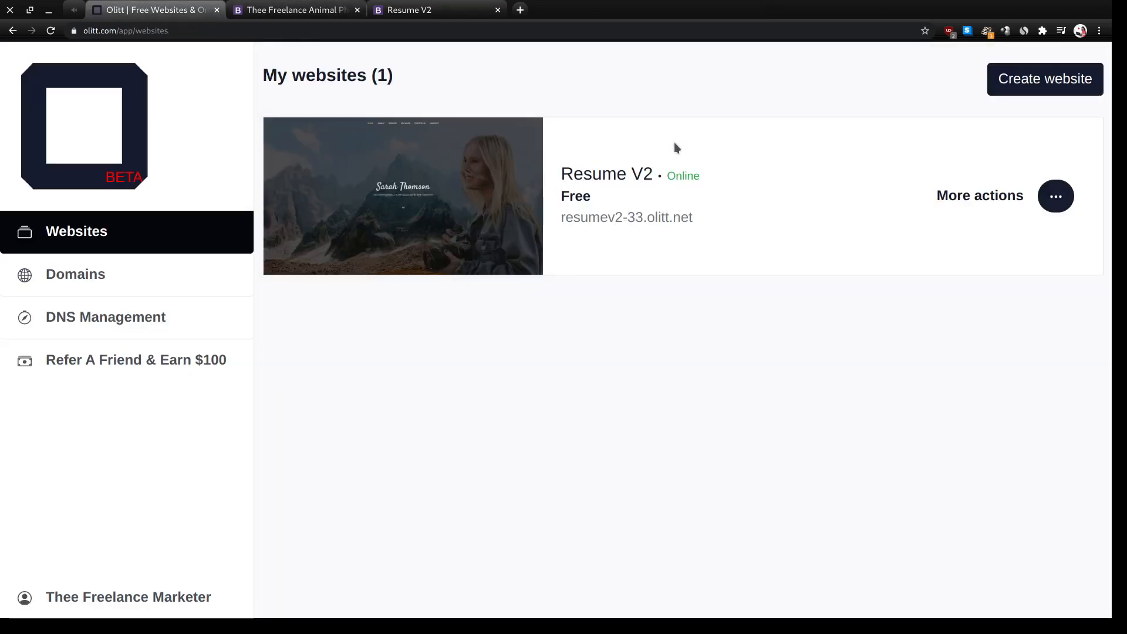